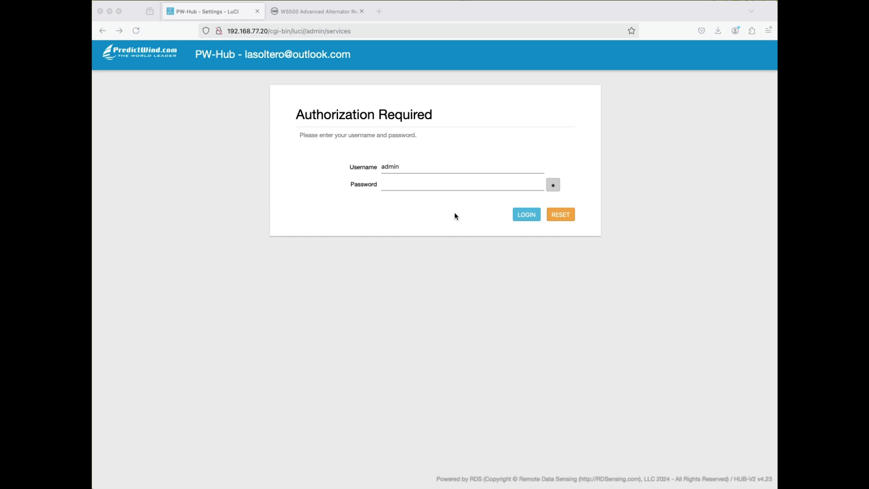
- Log in as admin with the account password, decline saving the credentials, and log out
{"action": "left_click", "coordinate": [407, 186]}
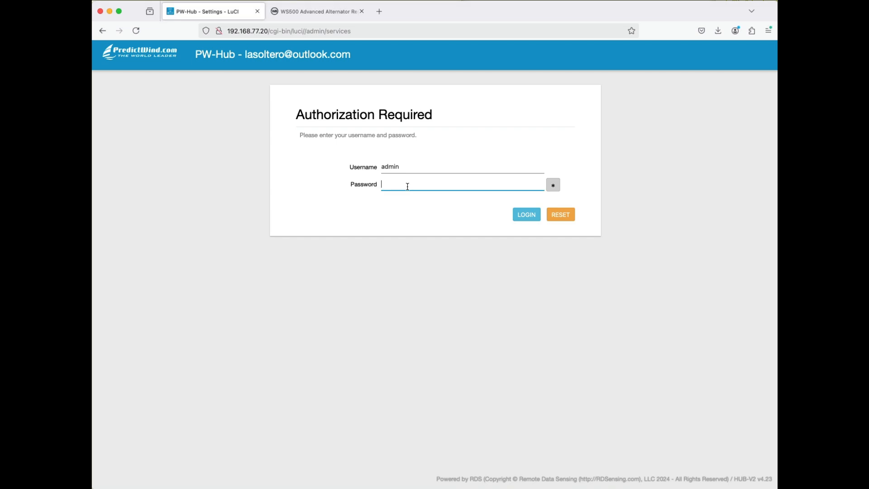
{"action": "type", "text": "••••"}
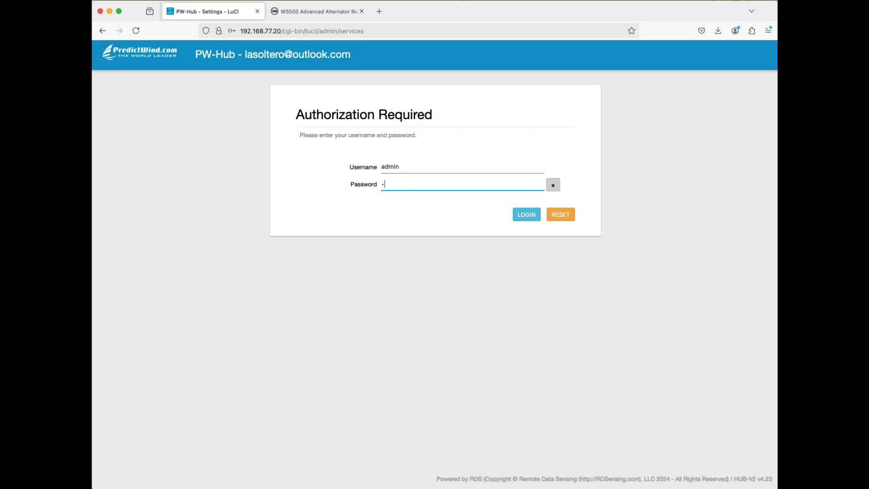
{"action": "left_click", "coordinate": [525, 219]}
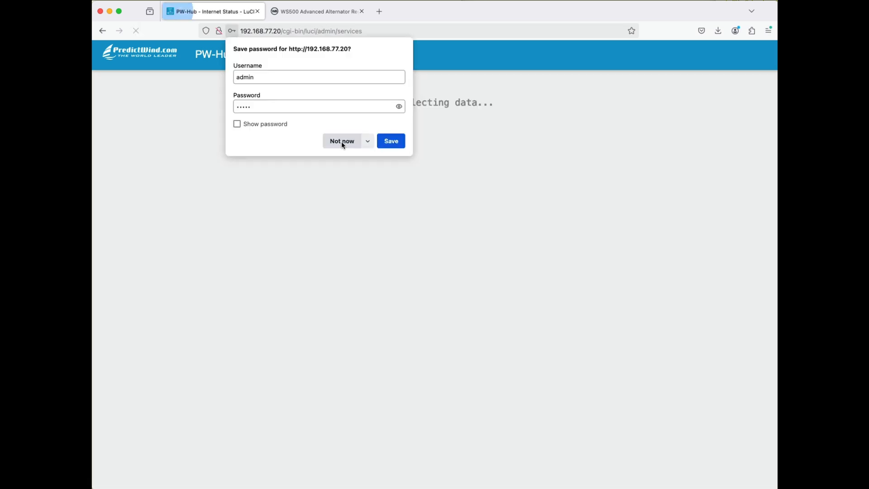
{"action": "left_click", "coordinate": [342, 141]}
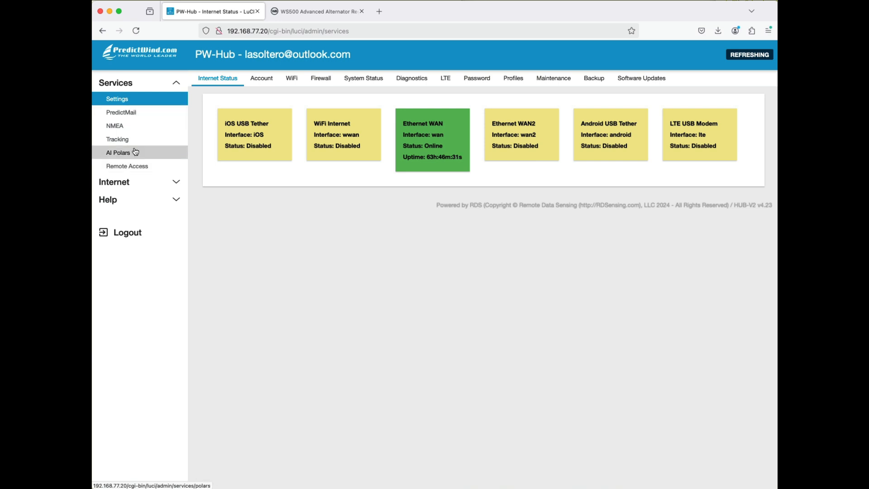
{"action": "left_click", "coordinate": [135, 237]}
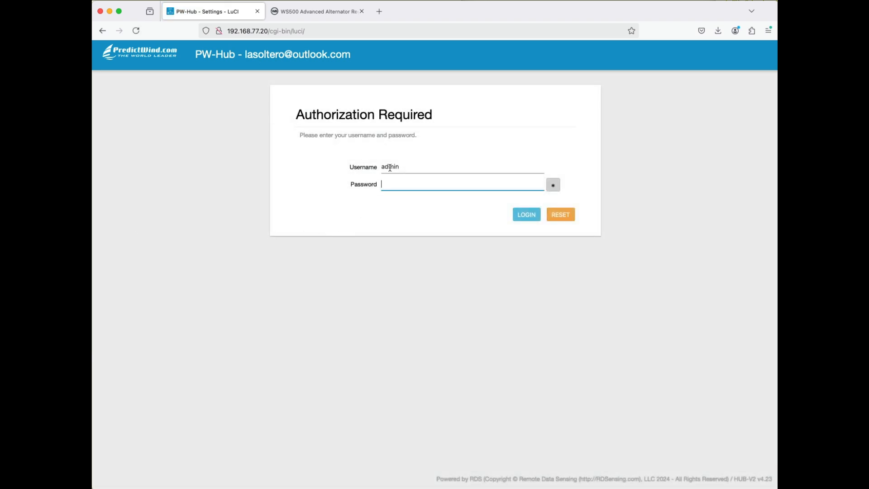
- Try to log in as superadmin with the account password and decline saving the credentials
{"action": "double_click", "coordinate": [391, 166]}
{"action": "type", "text": "supe"}
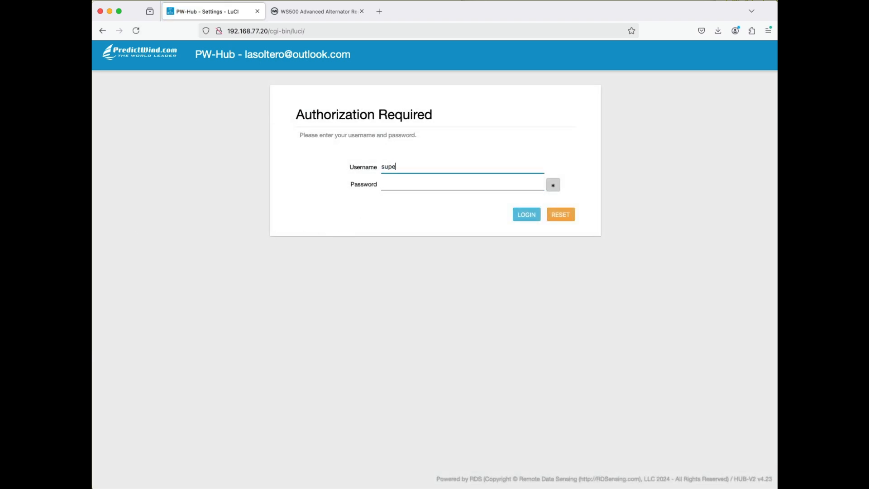
{"action": "type", "text": "radmin"}
{"action": "key", "text": "Tab"}
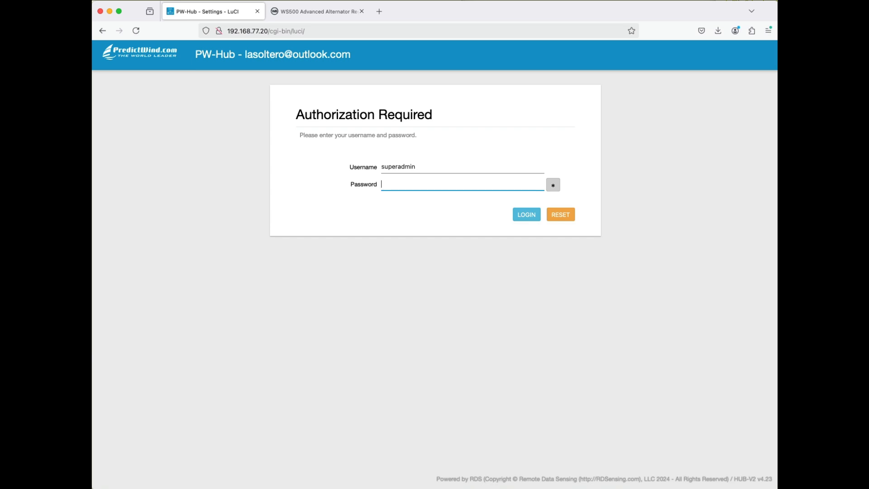
{"action": "type", "text": "•••••••••"}
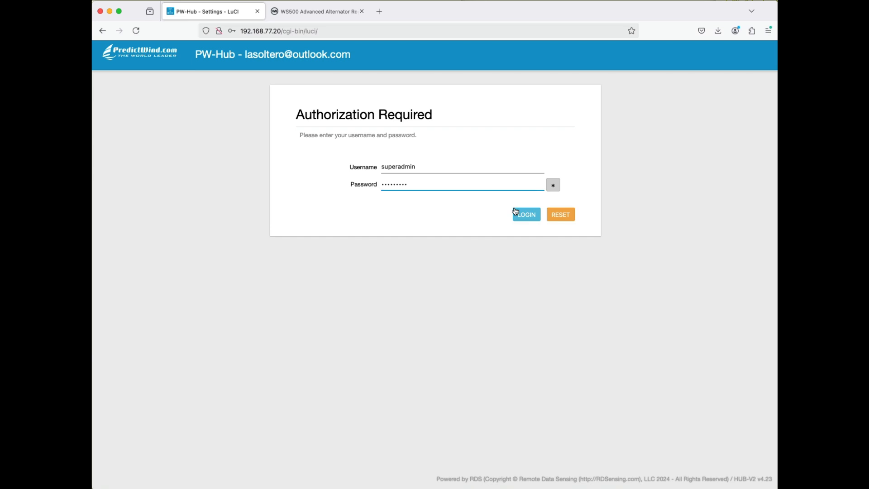
{"action": "left_click", "coordinate": [525, 220]}
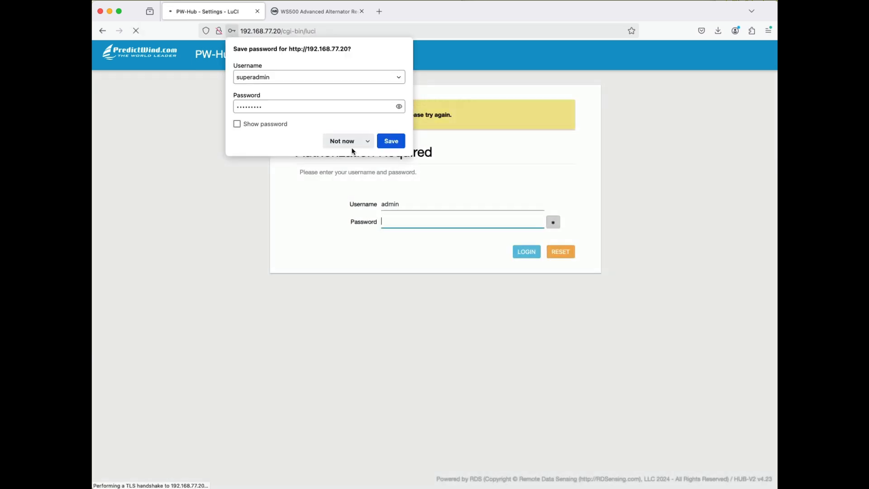
{"action": "left_click", "coordinate": [347, 142]}
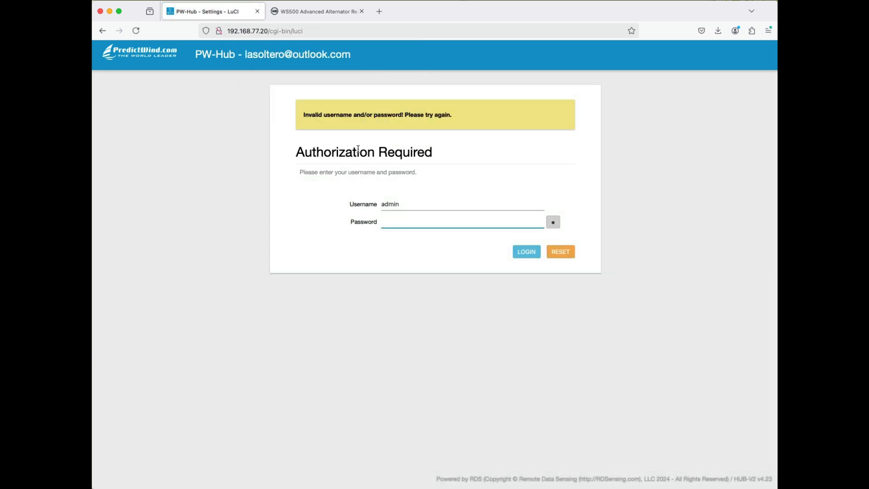
- Retry the superadmin login with the username superadmin and the account password, without saving the credentials
{"action": "double_click", "coordinate": [400, 204]}
{"action": "type", "text": "superadmoin"}
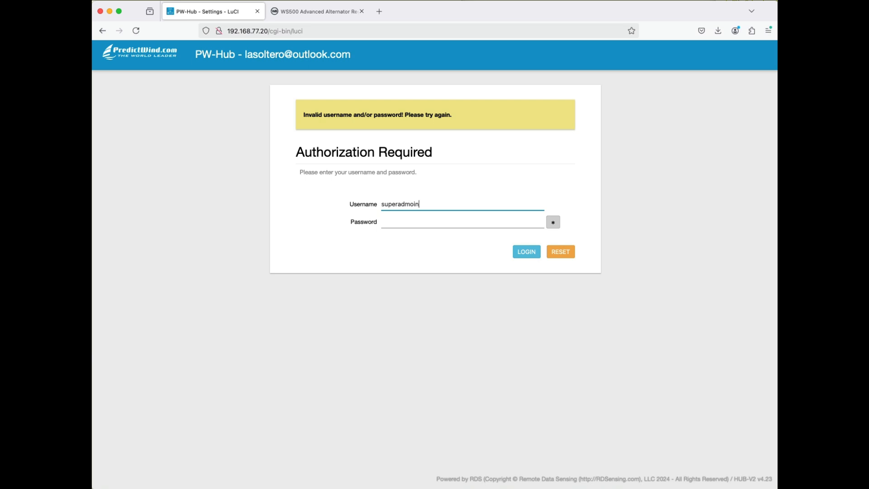
{"action": "key", "text": "Tab"}
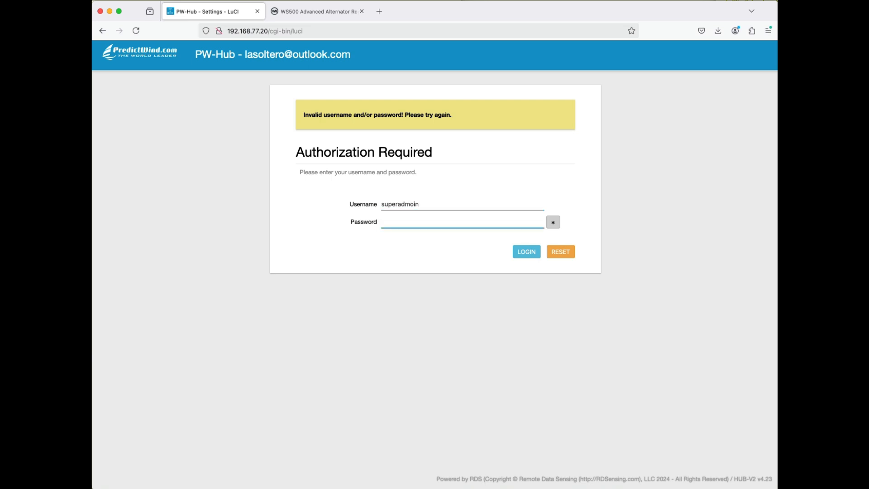
{"action": "double_click", "coordinate": [398, 204]}
{"action": "type", "text": "superadmin"}
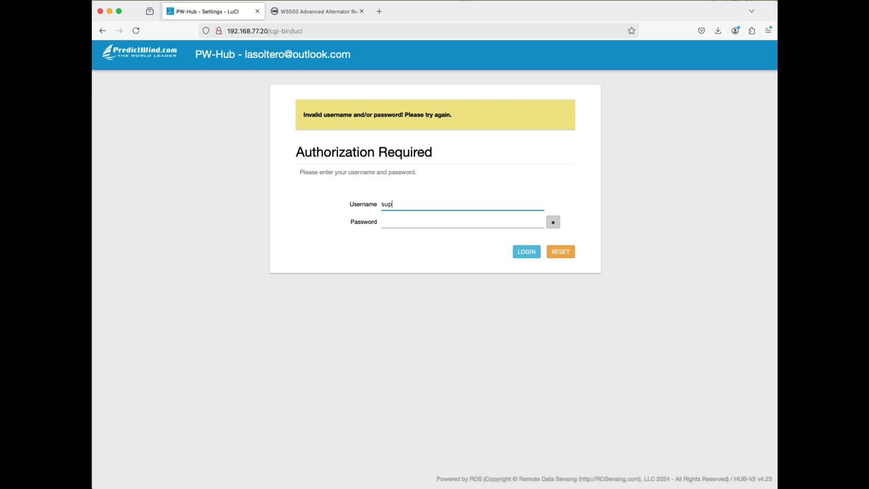
{"action": "key", "text": "Tab"}
{"action": "type", "text": "p*********"}
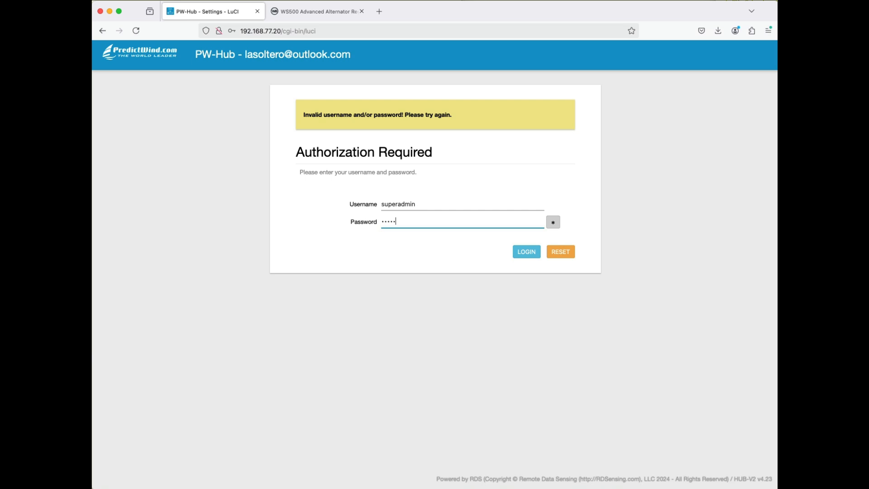
{"action": "key", "text": "Return"}
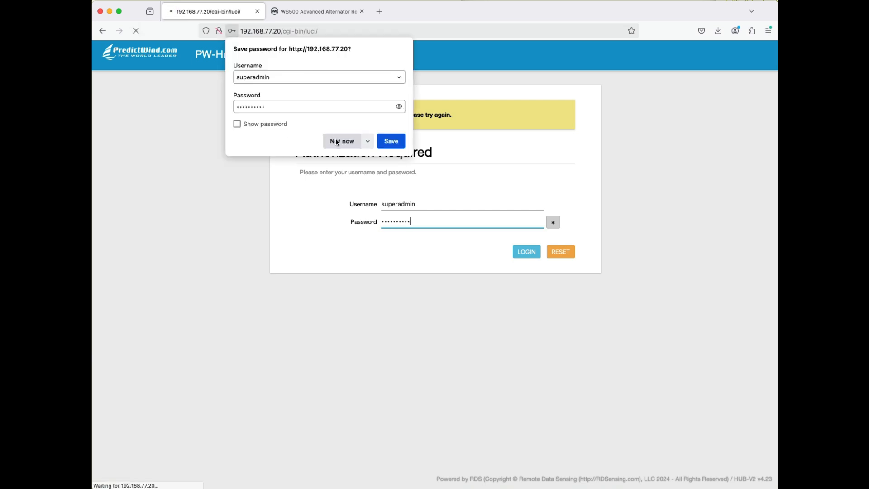
{"action": "left_click", "coordinate": [338, 140]}
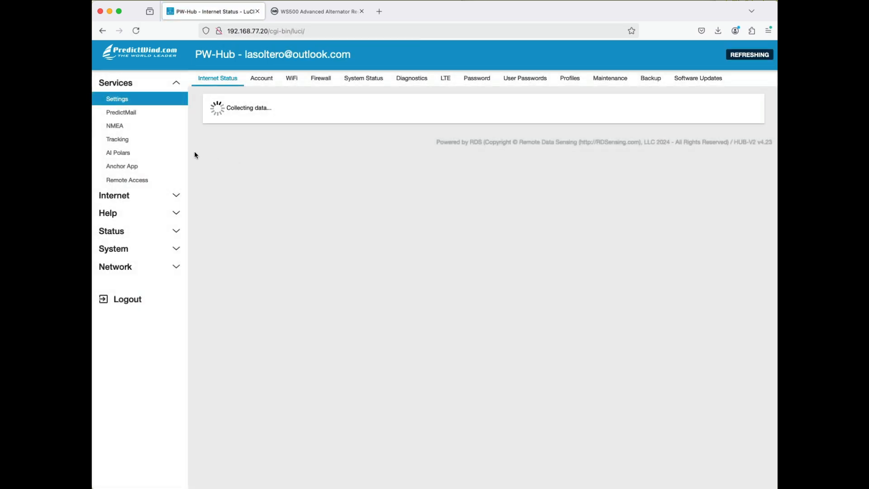
- Enable the Wakespeed WS500 application in the advanced NMEA settings
{"action": "left_click", "coordinate": [126, 130]}
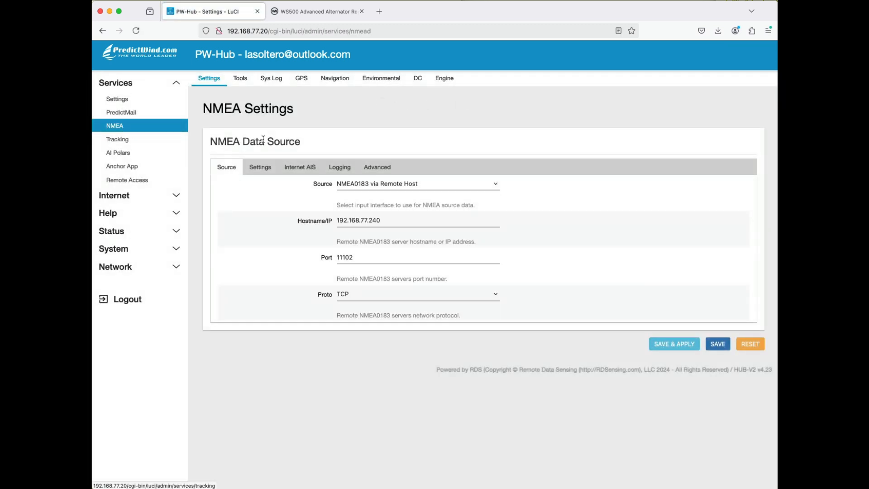
{"action": "left_click", "coordinate": [375, 172]}
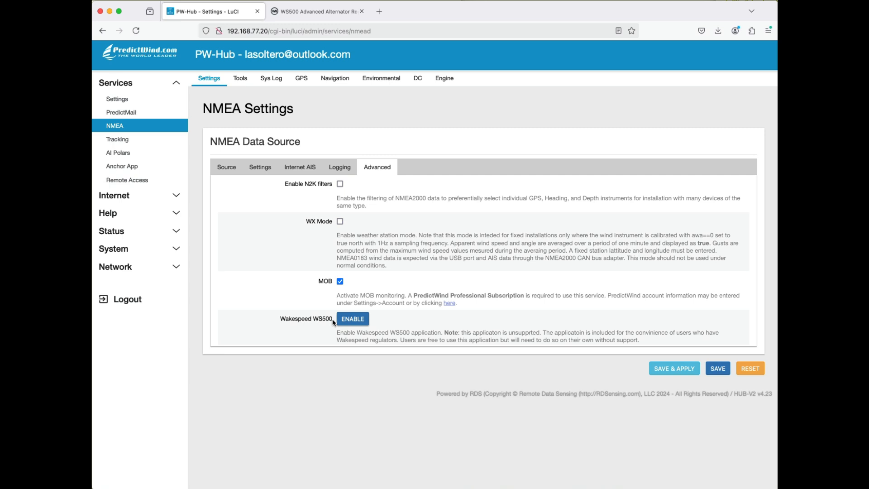
{"action": "left_click", "coordinate": [360, 319]}
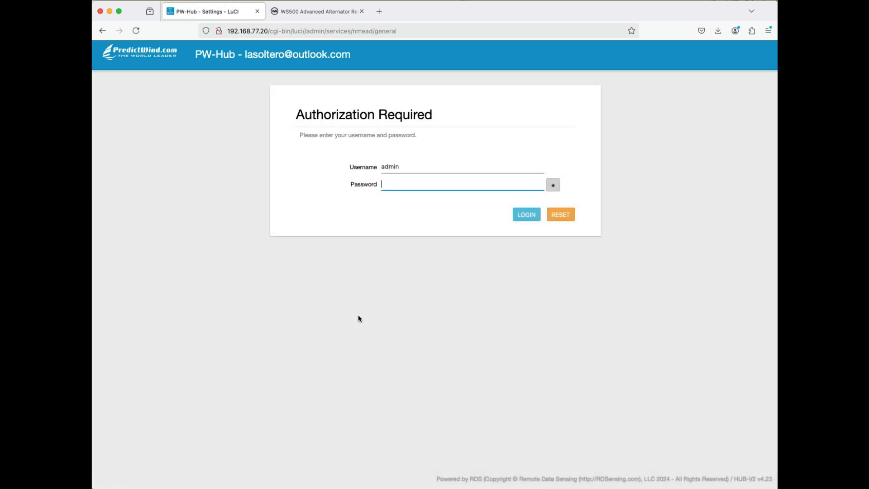
- Log in as admin with the account password and decline saving the credentials
{"action": "type", "text": "admin"}
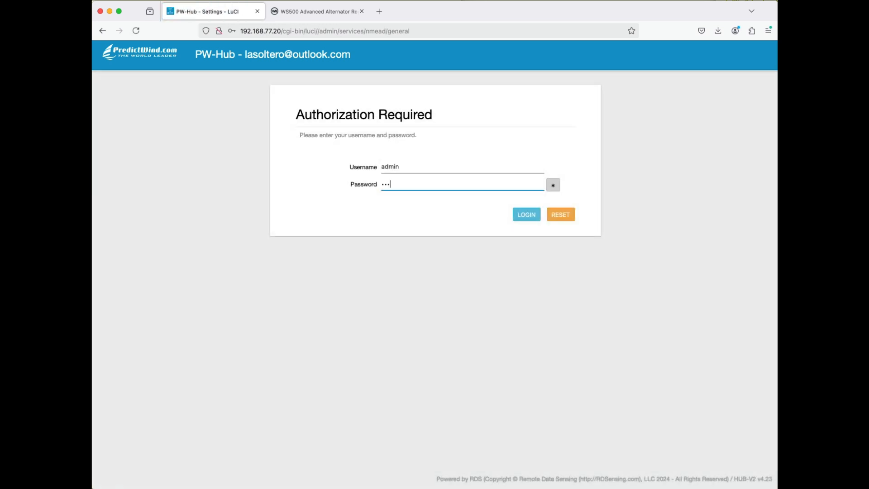
{"action": "left_click", "coordinate": [534, 216]}
{"action": "left_click", "coordinate": [346, 145]}
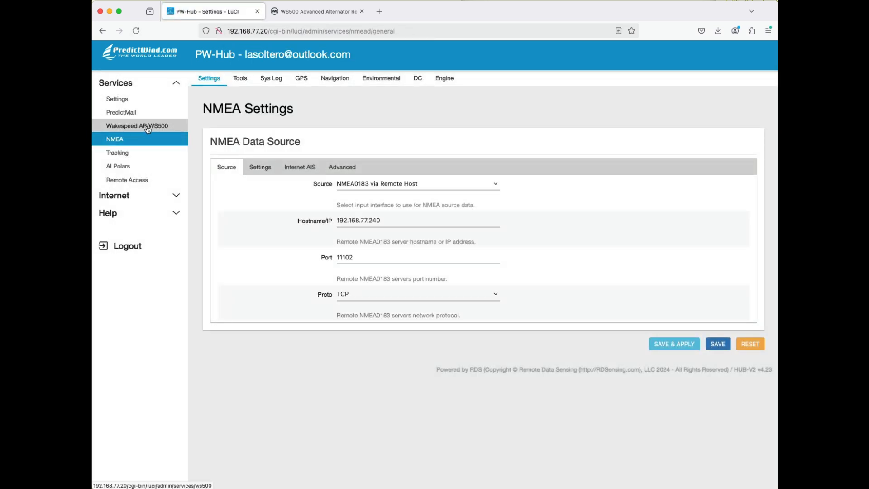
- In the Wakespeed AP/WS500 general settings, set the regulator interface to 6:WS500-PRO and save and apply the change
{"action": "left_click", "coordinate": [148, 129]}
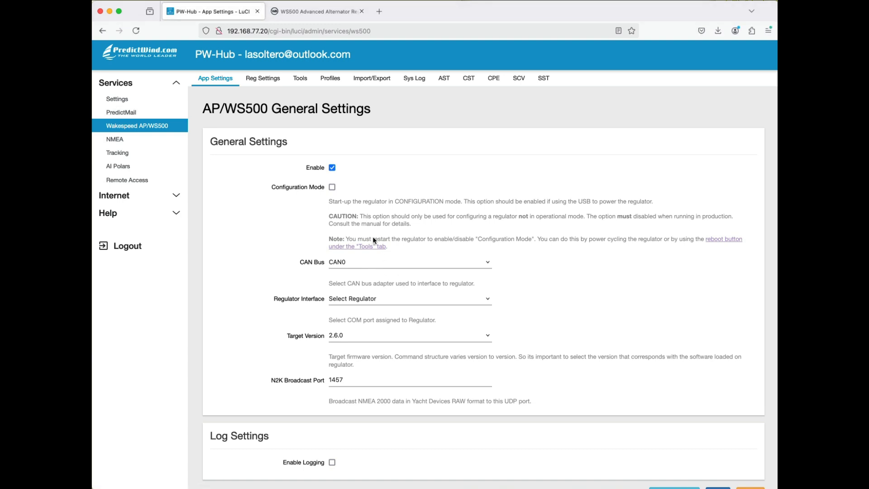
{"action": "left_click", "coordinate": [406, 303]}
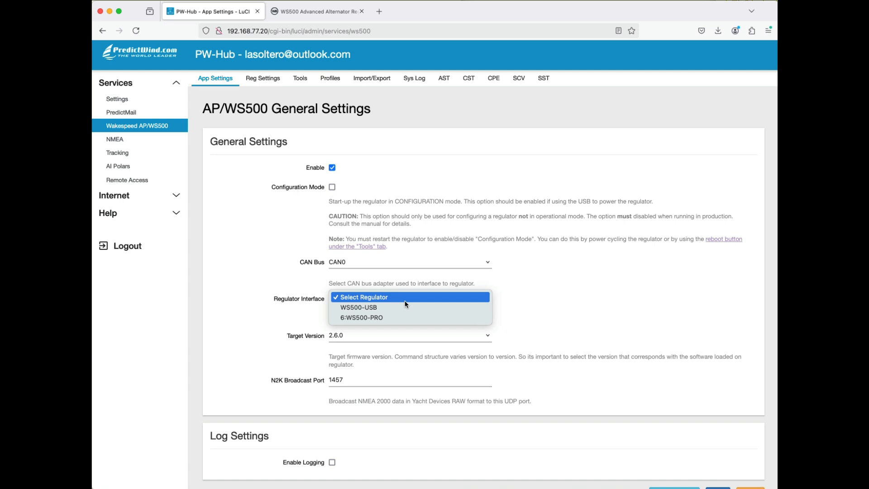
{"action": "left_click", "coordinate": [387, 318]}
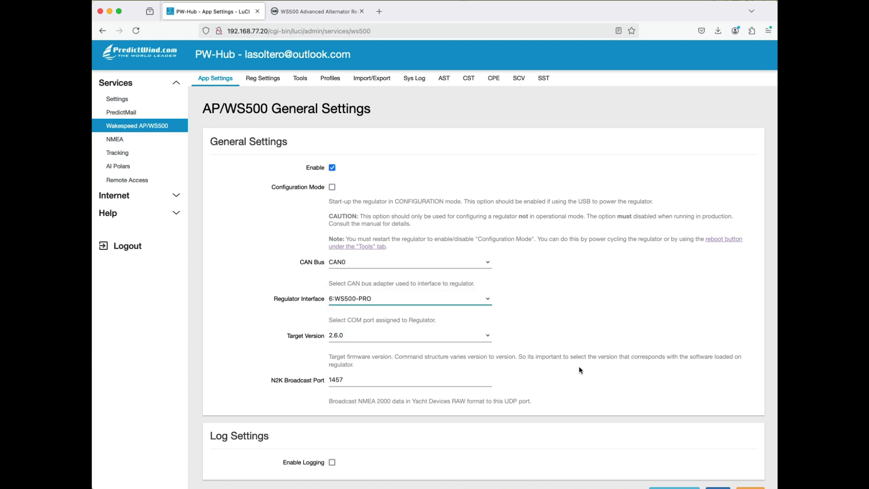
{"action": "scroll", "coordinate": [656, 324], "scroll_direction": "down", "scroll_amount": 2}
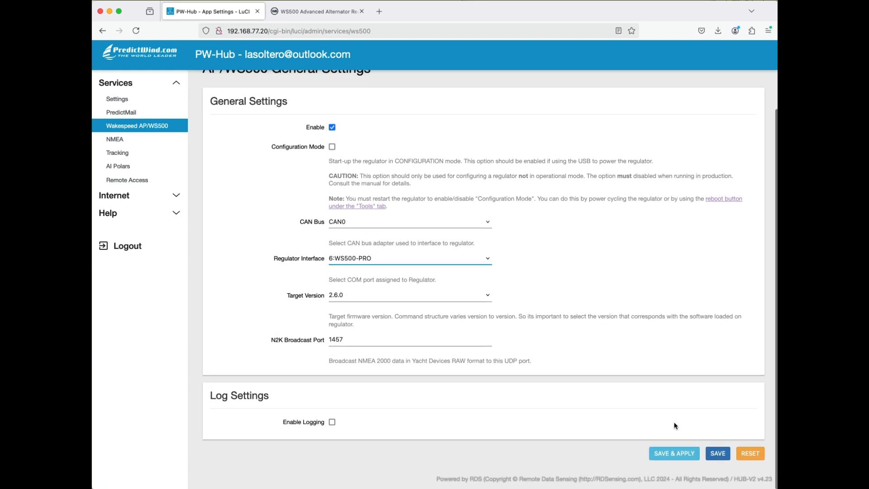
{"action": "left_click", "coordinate": [674, 455]}
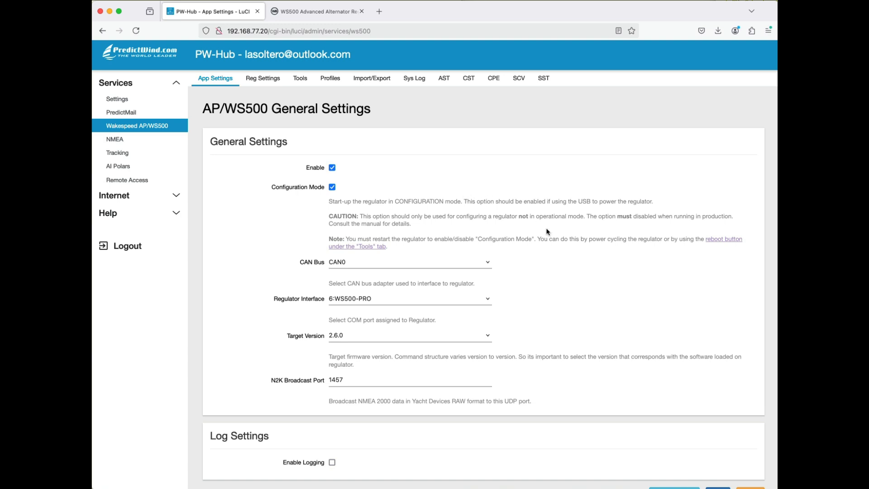
- Save and apply the AP/WS500 general settings with Configuration Mode enabled
{"action": "scroll", "coordinate": [547, 231], "scroll_direction": "down", "scroll_amount": 2}
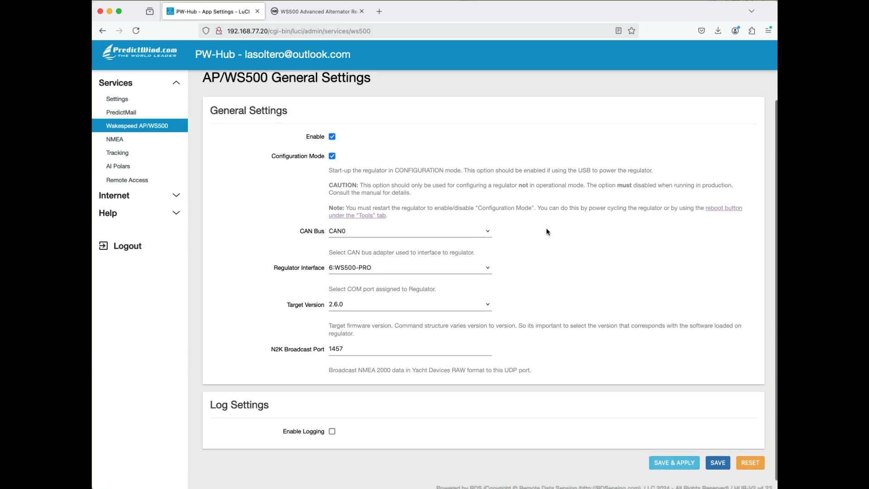
{"action": "left_click", "coordinate": [682, 467]}
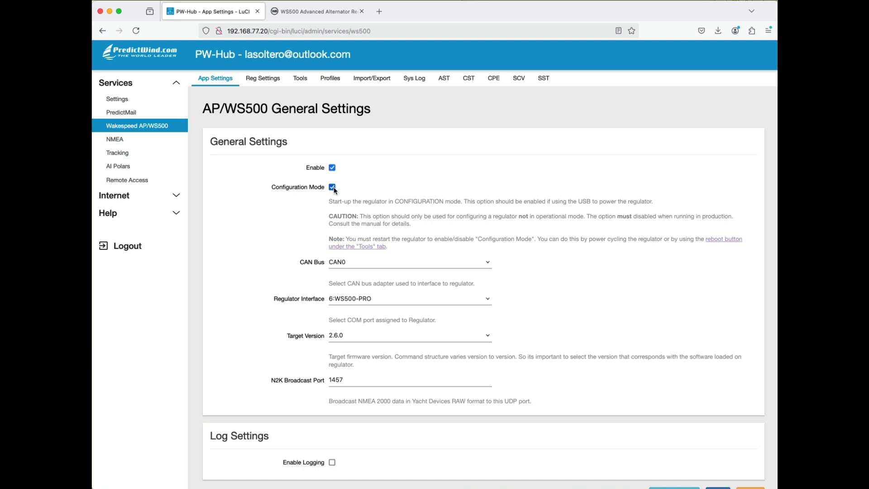
{"action": "scroll", "coordinate": [434, 163], "scroll_direction": "down", "scroll_amount": 1}
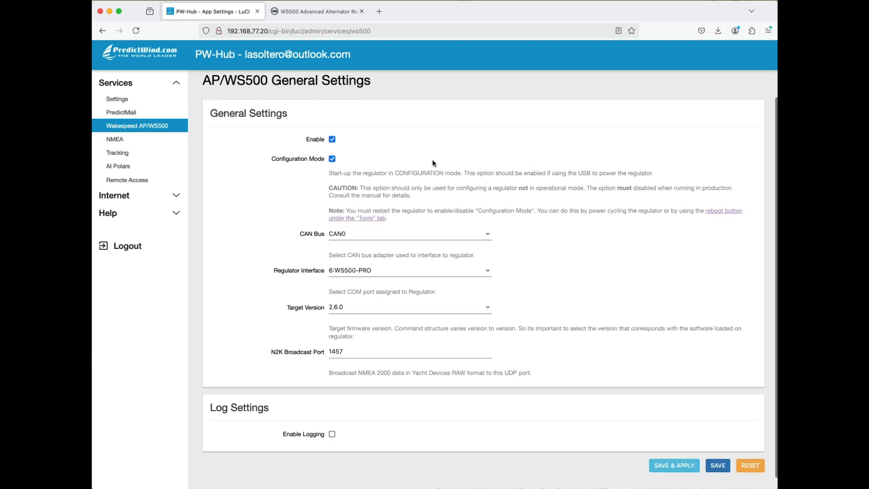
{"action": "scroll", "coordinate": [434, 163], "scroll_direction": "up", "scroll_amount": 1}
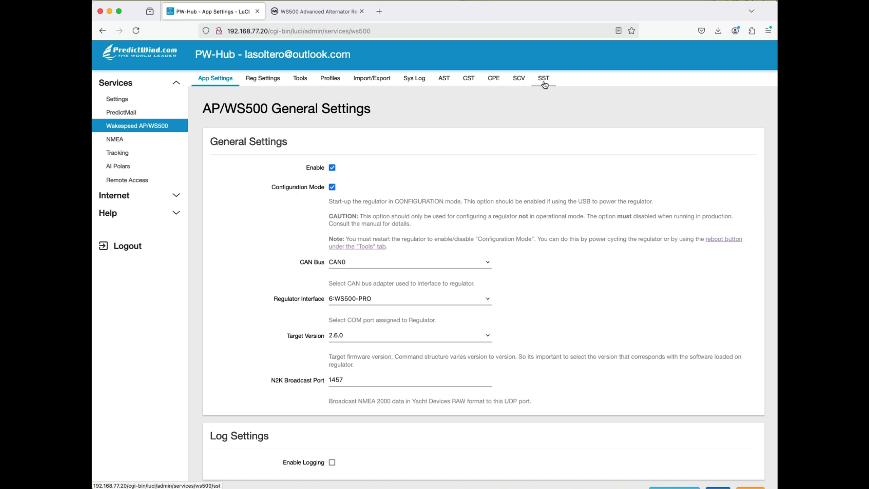
- Examine the regulator's alternator status (AST) readings, from powered-up hours and battery voltage down to field output
{"action": "left_click", "coordinate": [444, 82]}
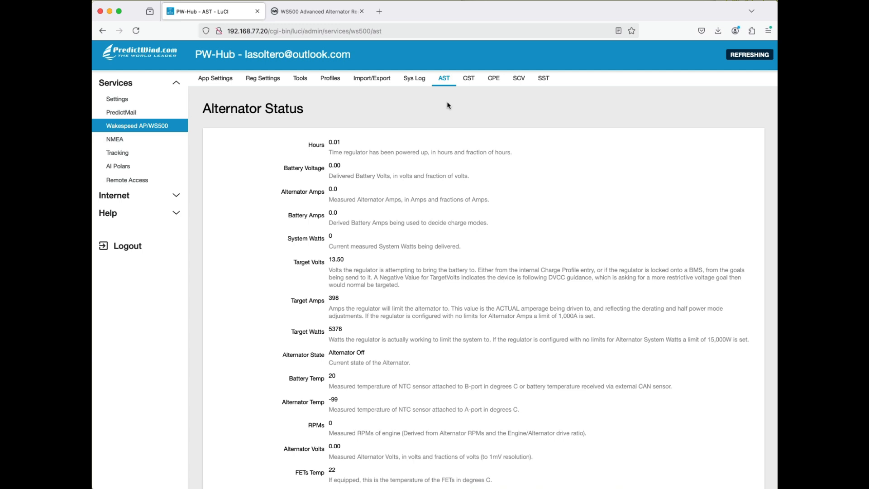
{"action": "scroll", "coordinate": [447, 105], "scroll_direction": "down", "scroll_amount": 1}
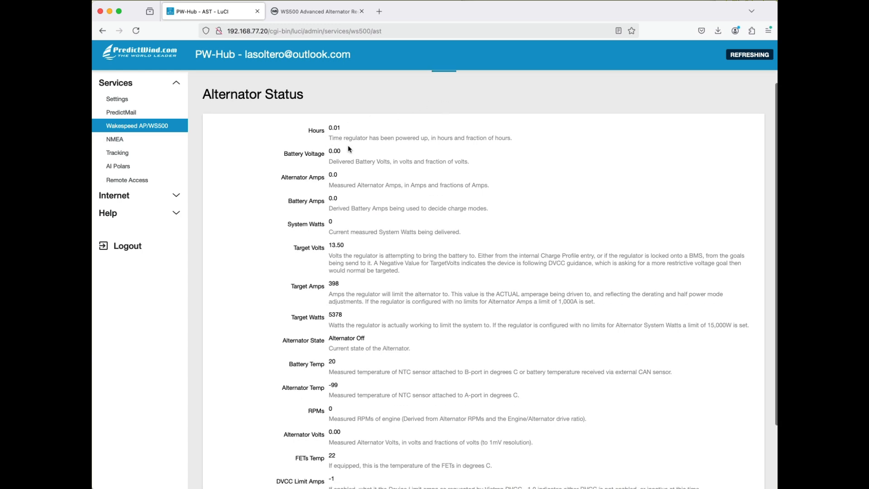
{"action": "scroll", "coordinate": [334, 147], "scroll_direction": "down", "scroll_amount": 1}
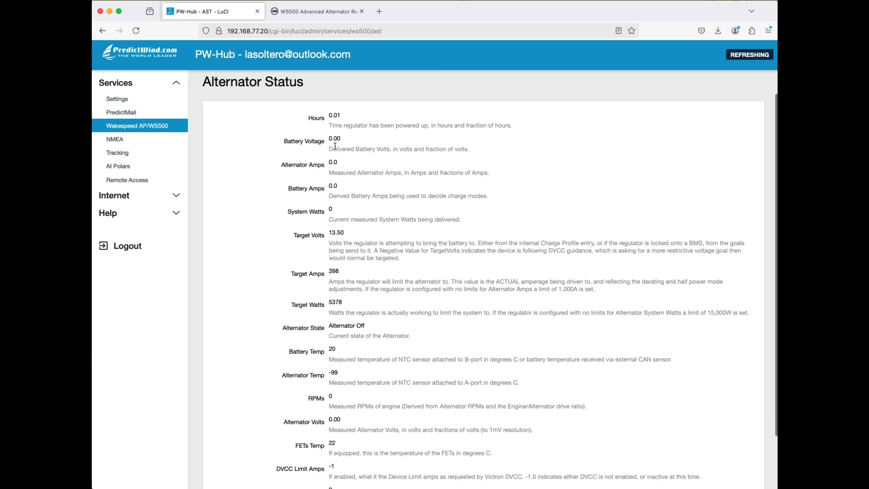
{"action": "scroll", "coordinate": [335, 146], "scroll_direction": "down", "scroll_amount": 1}
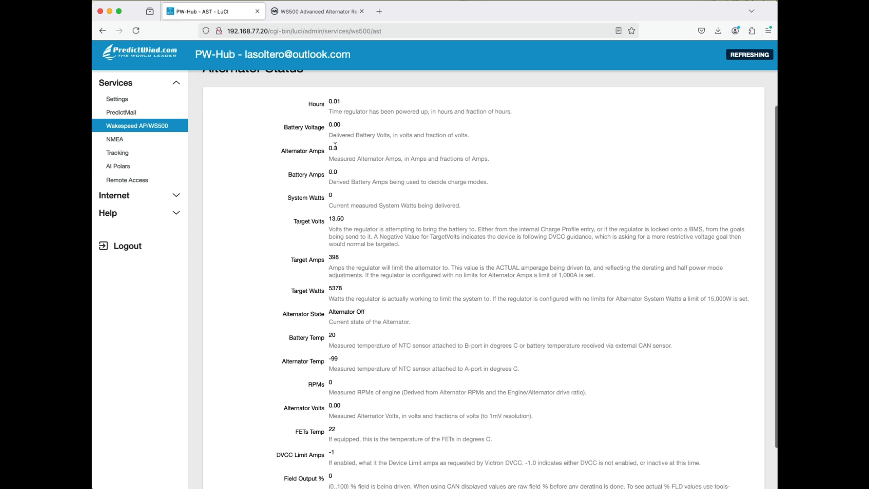
{"action": "scroll", "coordinate": [338, 177], "scroll_direction": "down", "scroll_amount": 3}
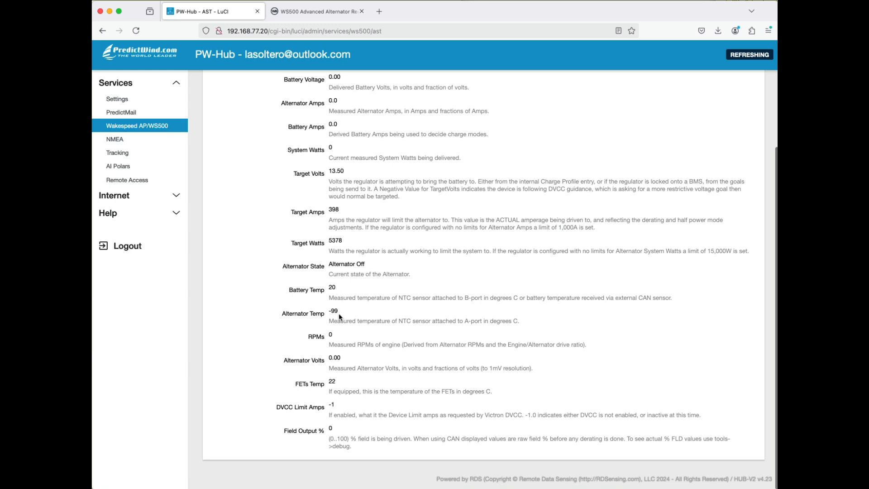
- Review the alternator status readings again over the full page, including target values, alternator state, temperatures and field output
{"action": "scroll", "coordinate": [345, 363], "scroll_direction": "up", "scroll_amount": 5}
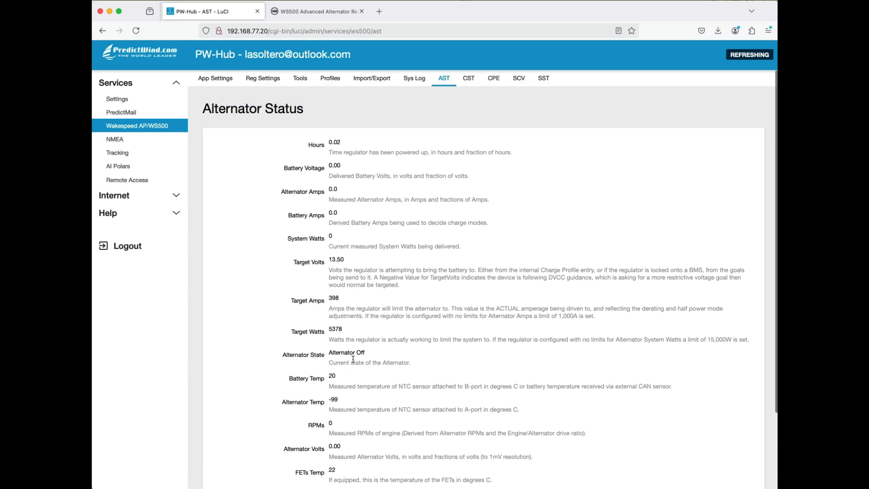
{"action": "scroll", "coordinate": [353, 362], "scroll_direction": "down", "scroll_amount": 5}
{"action": "scroll", "coordinate": [354, 362], "scroll_direction": "up", "scroll_amount": 5}
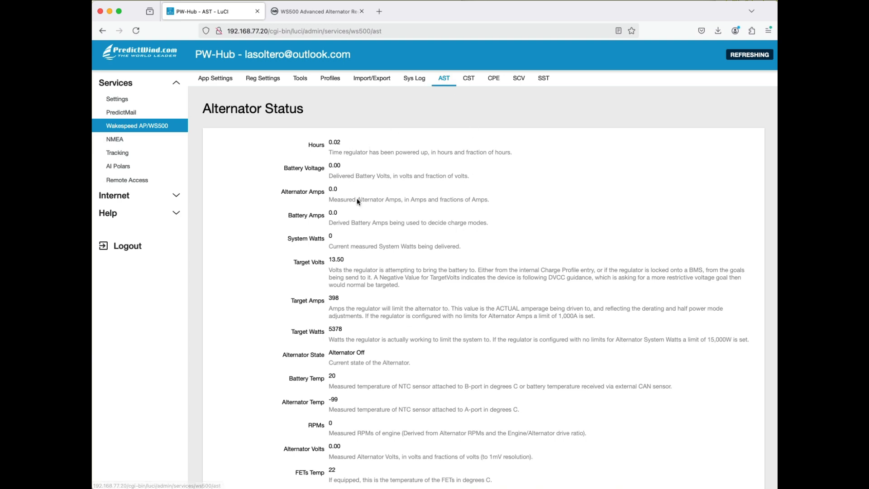
{"action": "scroll", "coordinate": [367, 290], "scroll_direction": "down", "scroll_amount": 3}
{"action": "scroll", "coordinate": [367, 272], "scroll_direction": "up", "scroll_amount": 3}
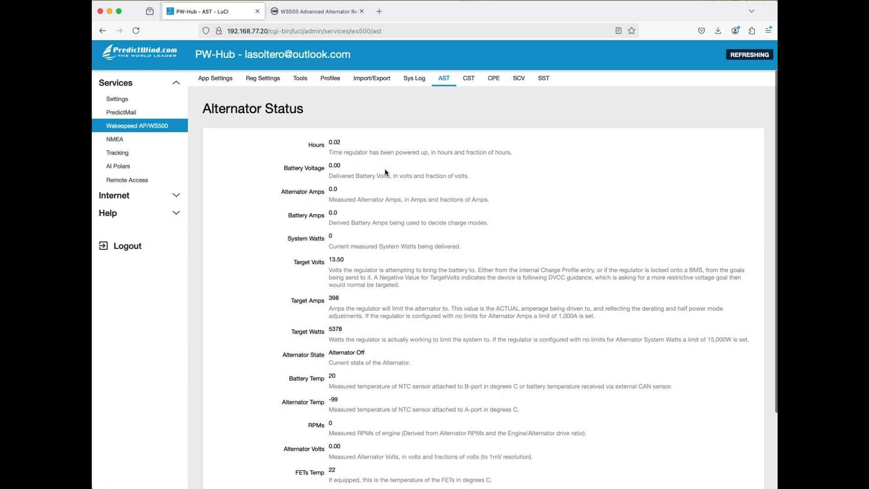
{"action": "scroll", "coordinate": [384, 238], "scroll_direction": "down", "scroll_amount": 3}
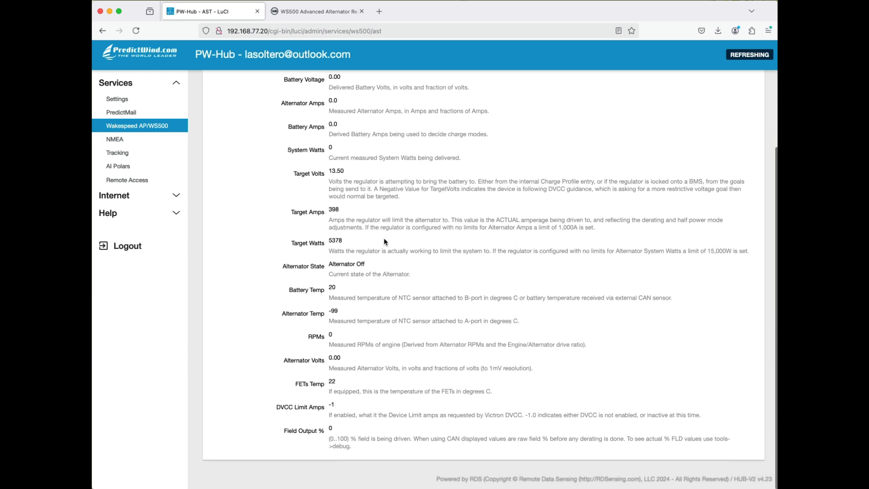
{"action": "scroll", "coordinate": [384, 242], "scroll_direction": "up", "scroll_amount": 3}
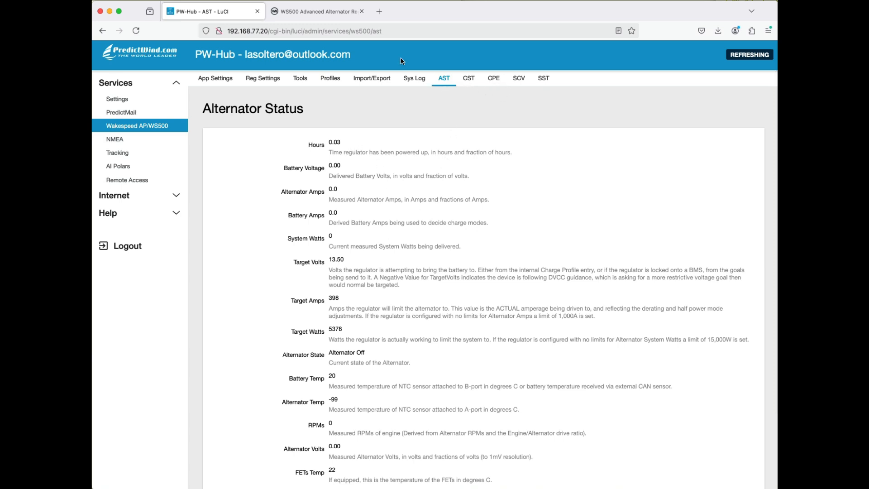
- Open the Communication and Programming Guide from the support section of Wakespeed's WS500 Advanced Alternator Regulator page
{"action": "left_click", "coordinate": [326, 16]}
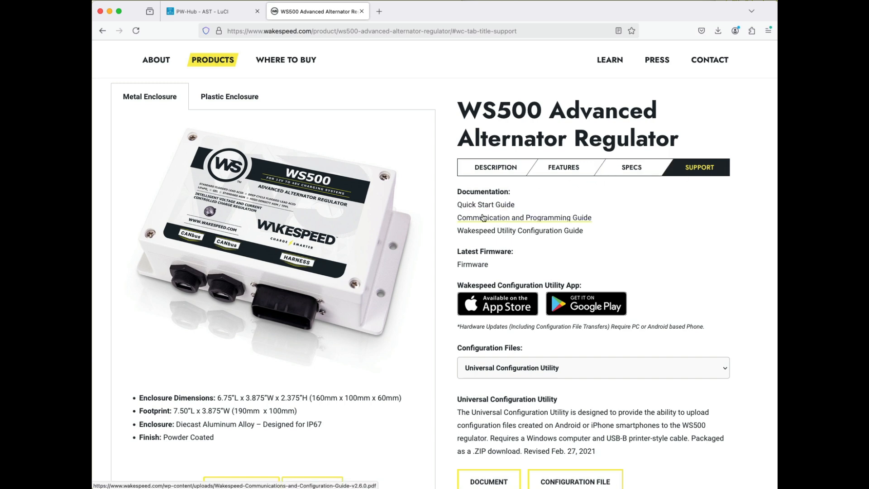
{"action": "left_click", "coordinate": [535, 218]}
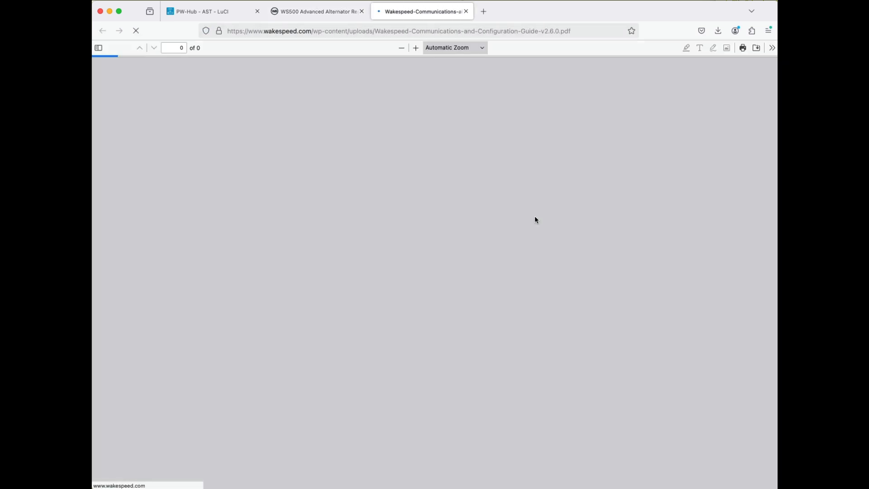
{"action": "scroll", "coordinate": [485, 208], "scroll_direction": "down", "scroll_amount": 1}
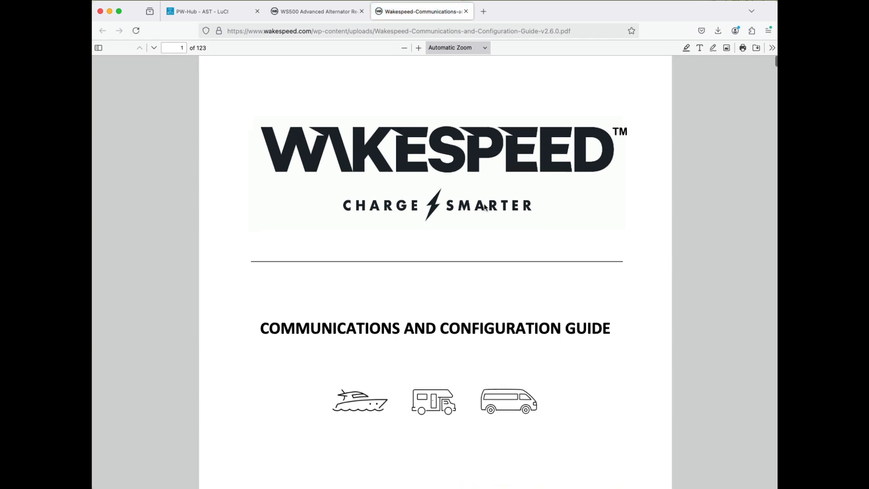
- Search the guide for "AST", then refine the search to "AST;" to locate the Alternator Status section
{"action": "key", "text": "super+f"}
{"action": "type", "text": "A"}
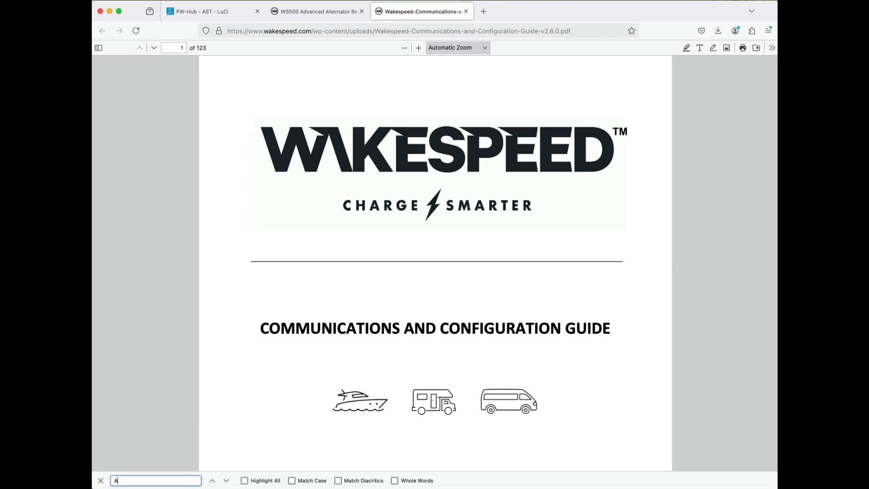
{"action": "type", "text": "ST"}
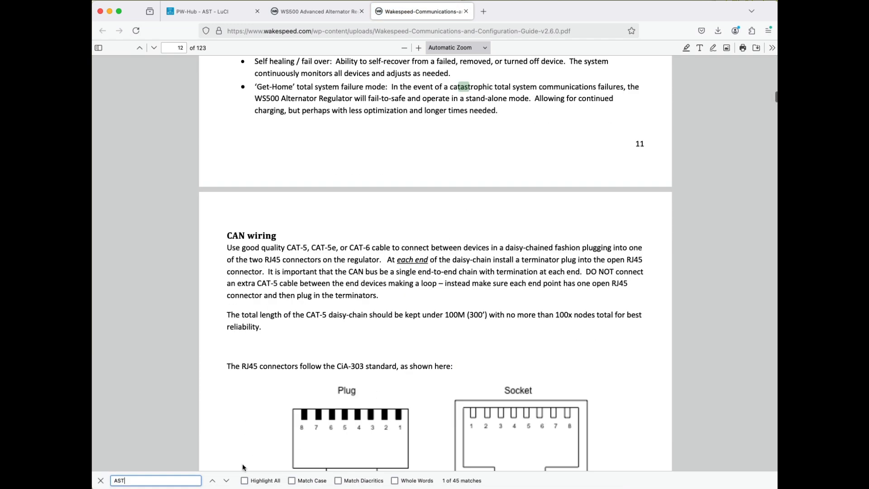
{"action": "left_click", "coordinate": [226, 481]}
{"action": "left_click", "coordinate": [227, 481]}
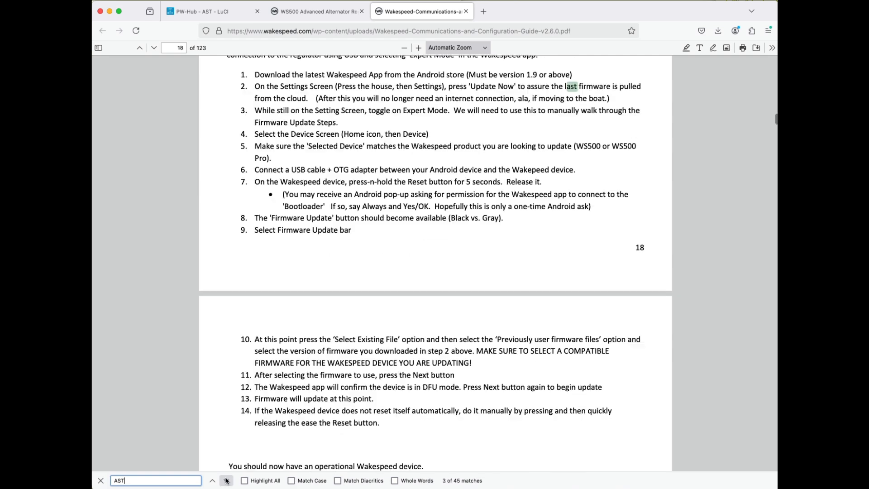
{"action": "left_click", "coordinate": [226, 481]}
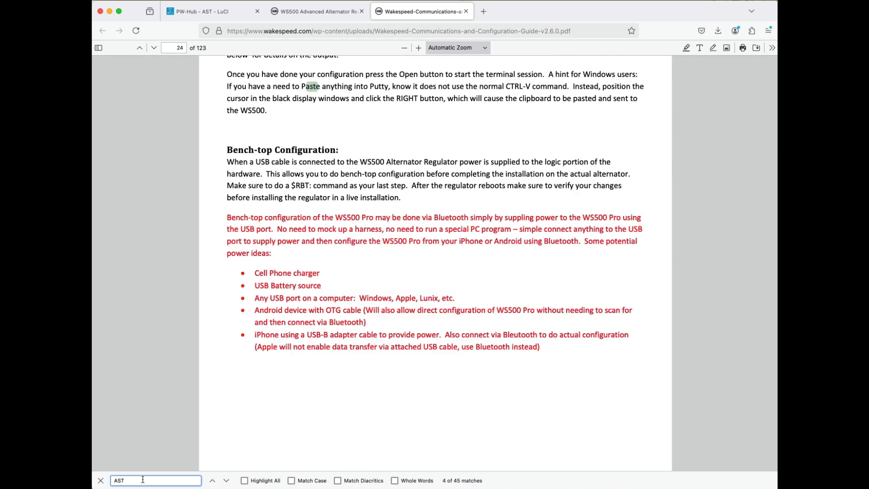
{"action": "type", "text": ";"}
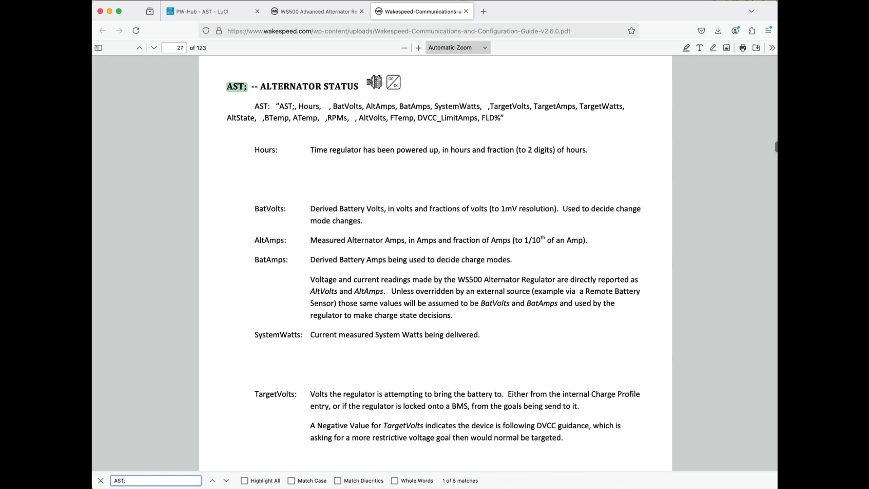
{"action": "left_click", "coordinate": [348, 277]}
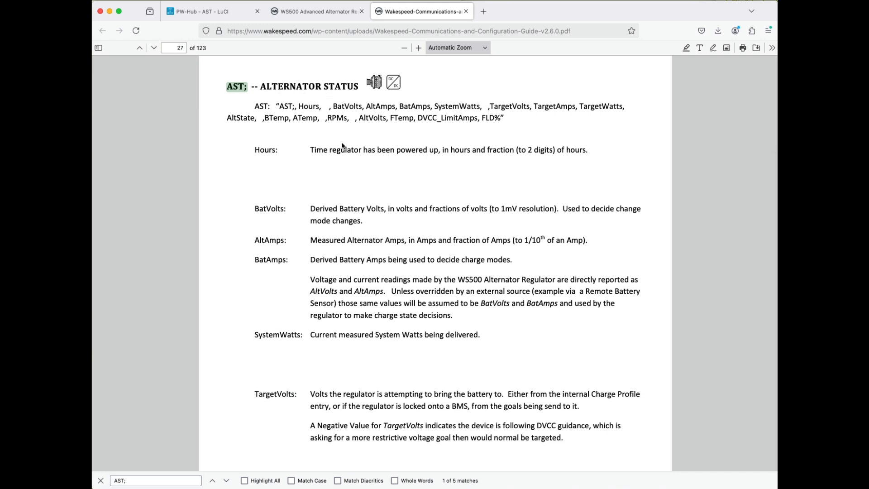
- Read the guide's AST; field definitions from Hours to TargetWatts, highlighting the SystemWatts description
{"action": "scroll", "coordinate": [315, 192], "scroll_direction": "down", "scroll_amount": 2}
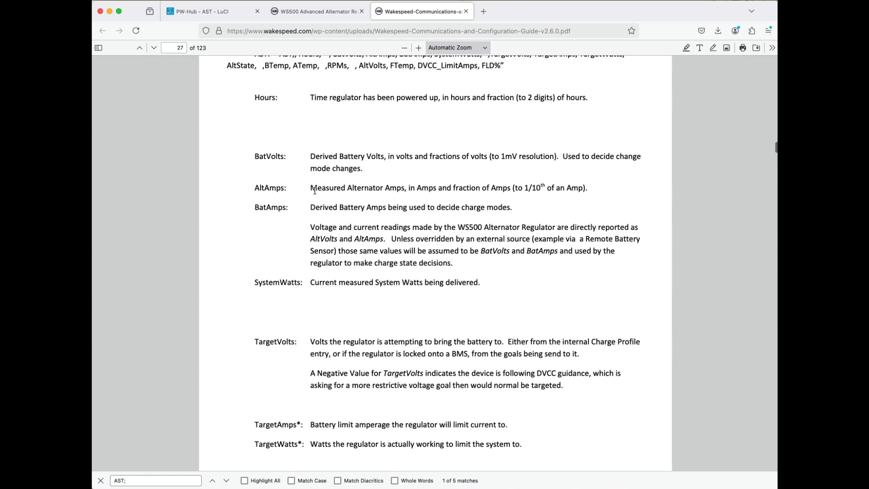
{"action": "scroll", "coordinate": [315, 190], "scroll_direction": "down", "scroll_amount": 5}
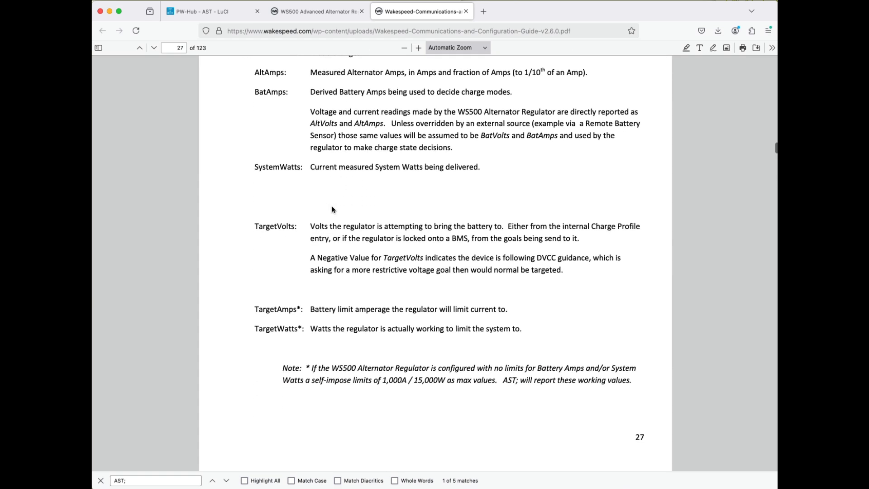
{"action": "scroll", "coordinate": [332, 209], "scroll_direction": "up", "scroll_amount": 7}
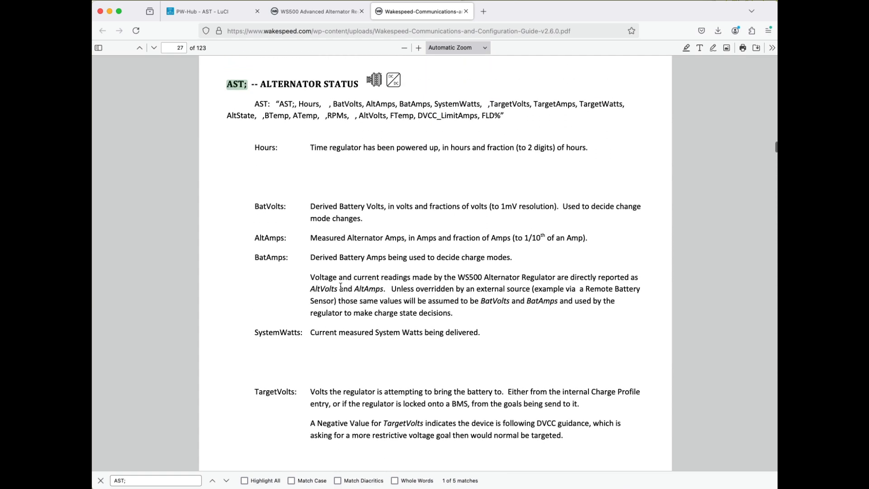
{"action": "scroll", "coordinate": [341, 286], "scroll_direction": "down", "scroll_amount": 2}
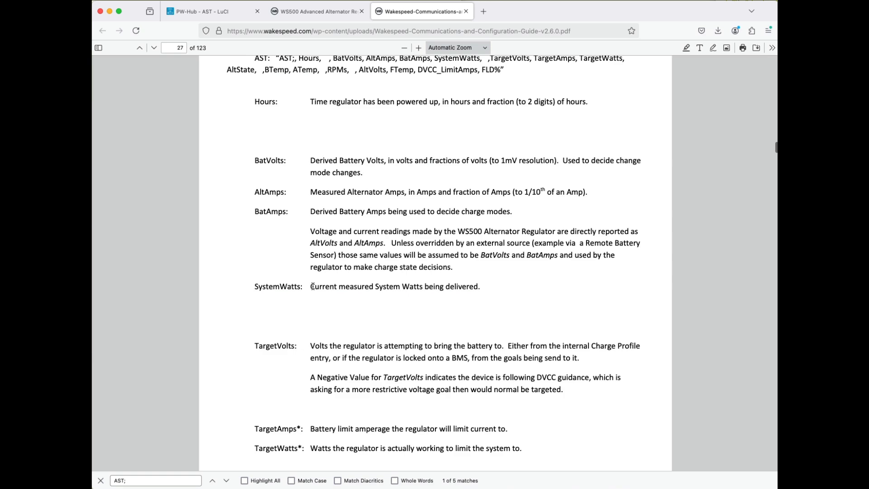
{"action": "left_click_drag", "start_coordinate": [313, 286], "coordinate": [484, 297]}
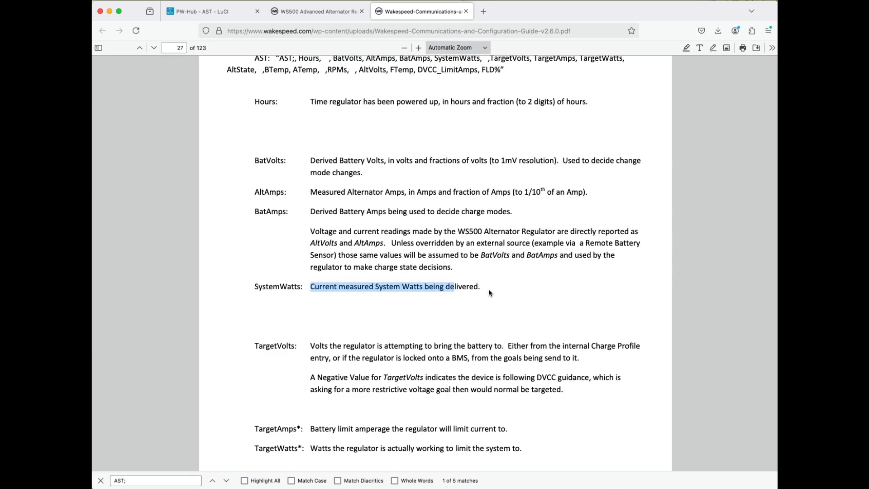
{"action": "scroll", "coordinate": [489, 292], "scroll_direction": "down", "scroll_amount": 2}
{"action": "scroll", "coordinate": [482, 296], "scroll_direction": "down", "scroll_amount": 4}
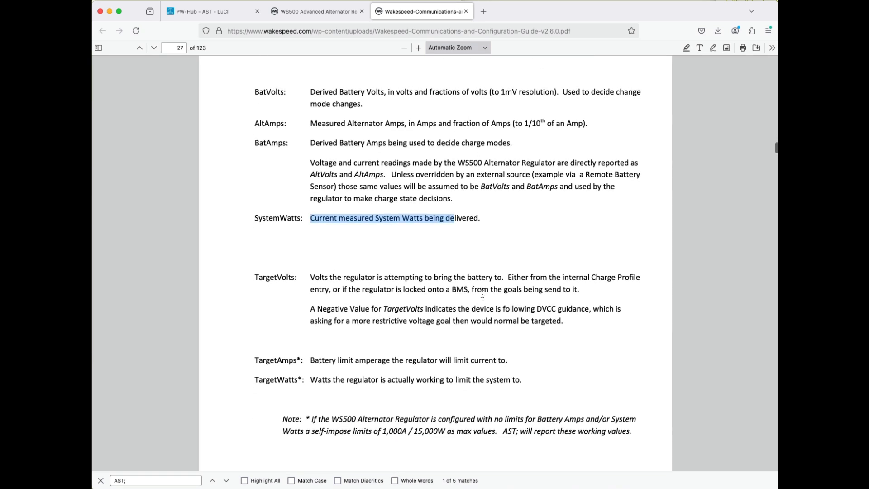
{"action": "scroll", "coordinate": [482, 297], "scroll_direction": "up", "scroll_amount": 5}
{"action": "scroll", "coordinate": [482, 297], "scroll_direction": "up", "scroll_amount": 4}
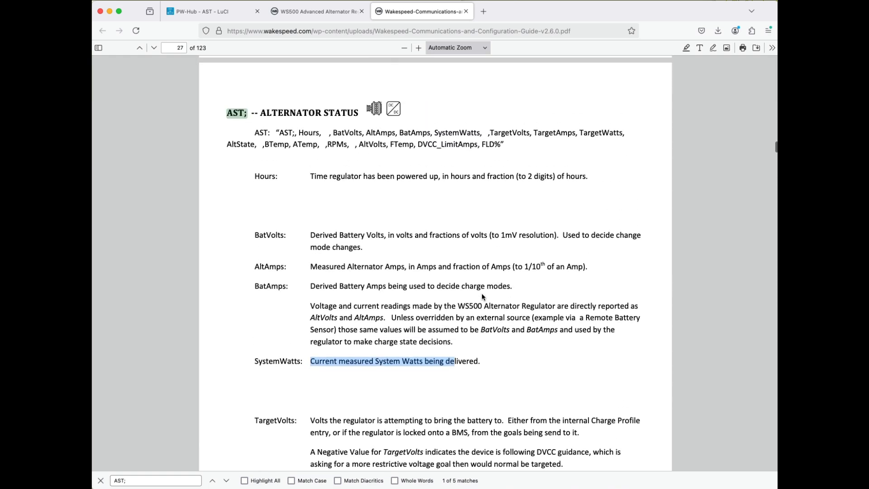
{"action": "scroll", "coordinate": [423, 205], "scroll_direction": "down", "scroll_amount": 14}
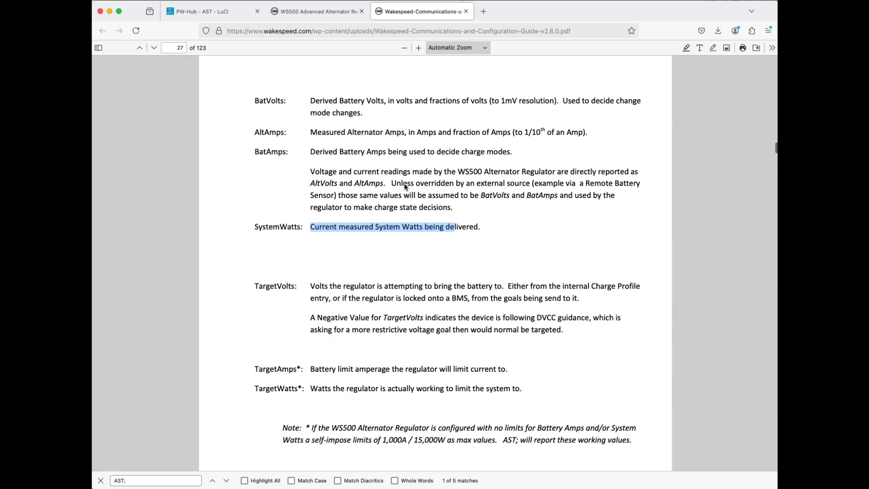
{"action": "scroll", "coordinate": [423, 204], "scroll_direction": "up", "scroll_amount": 7}
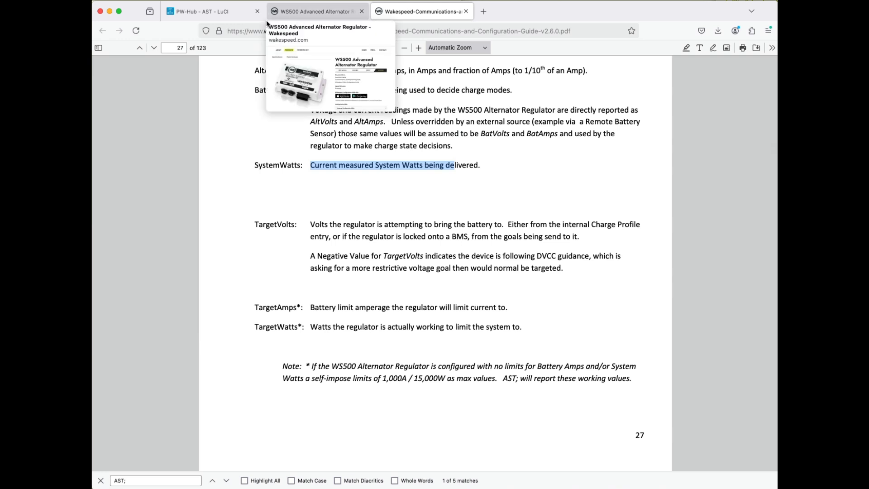
- Return to the PredictWind hub and examine the regulator's profile settings, covering the basic, advanced and custom charge profile sections
{"action": "left_click", "coordinate": [221, 13]}
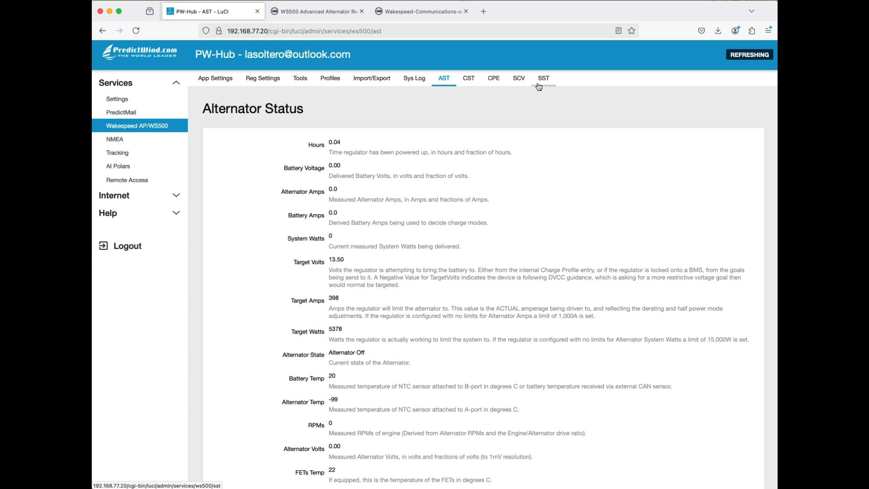
{"action": "left_click", "coordinate": [280, 80]}
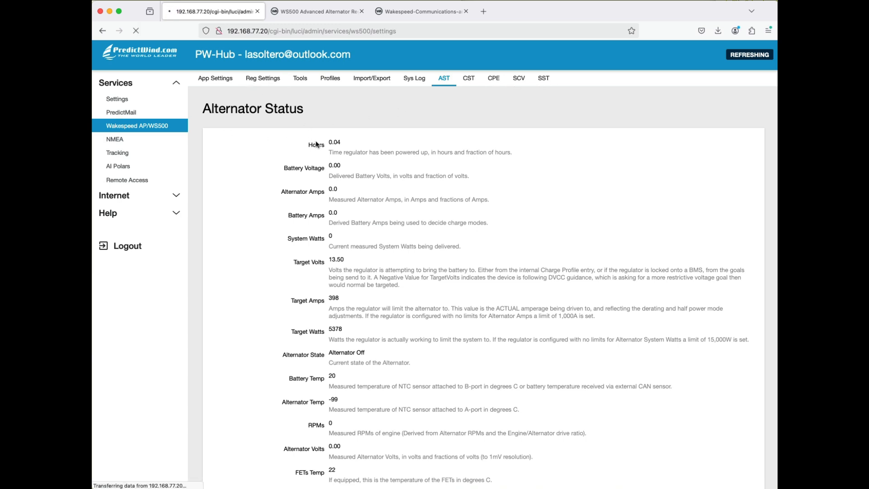
{"action": "scroll", "coordinate": [316, 144], "scroll_direction": "down", "scroll_amount": 7}
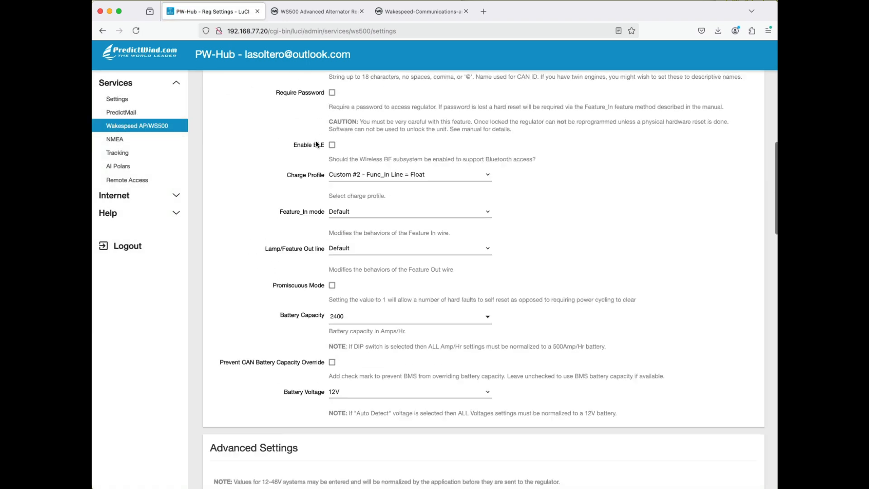
{"action": "scroll", "coordinate": [316, 144], "scroll_direction": "down", "scroll_amount": 8}
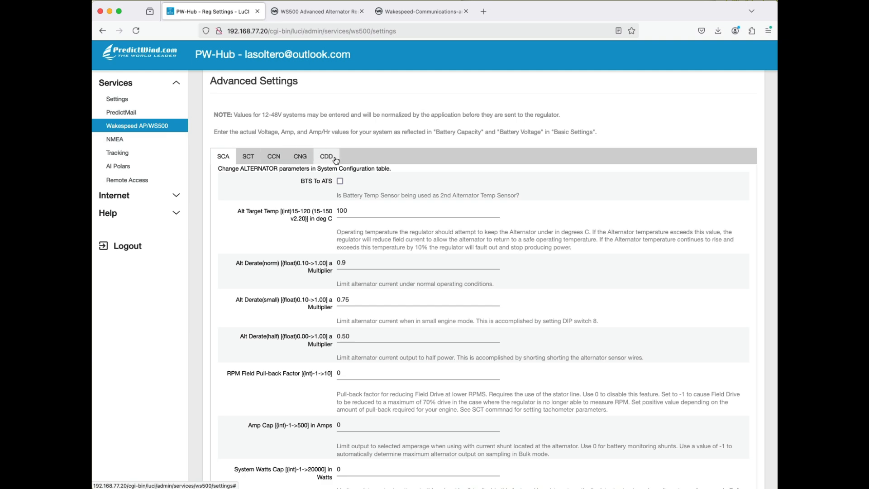
{"action": "scroll", "coordinate": [329, 196], "scroll_direction": "down", "scroll_amount": 5}
{"action": "scroll", "coordinate": [329, 196], "scroll_direction": "down", "scroll_amount": 7}
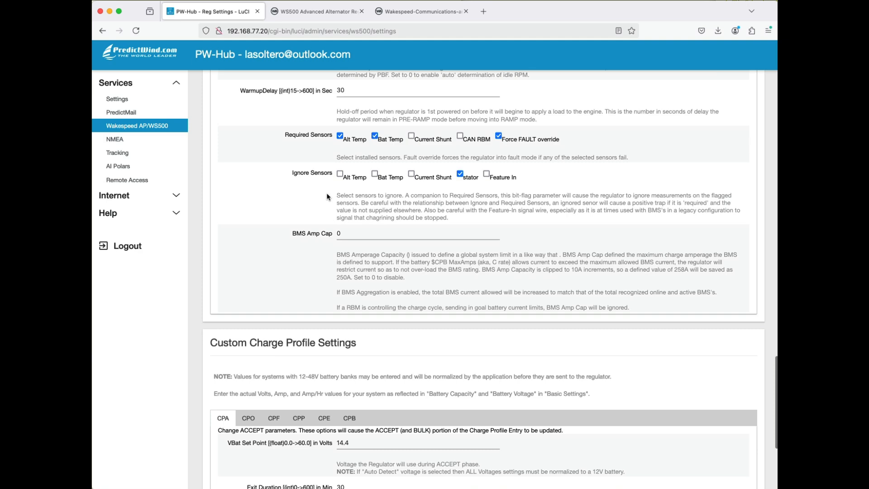
{"action": "scroll", "coordinate": [328, 196], "scroll_direction": "down", "scroll_amount": 3}
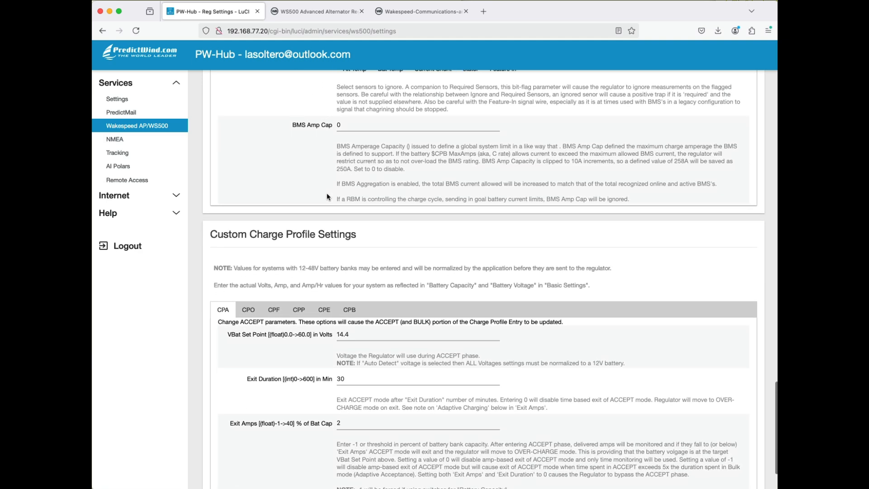
{"action": "scroll", "coordinate": [329, 196], "scroll_direction": "up", "scroll_amount": 4}
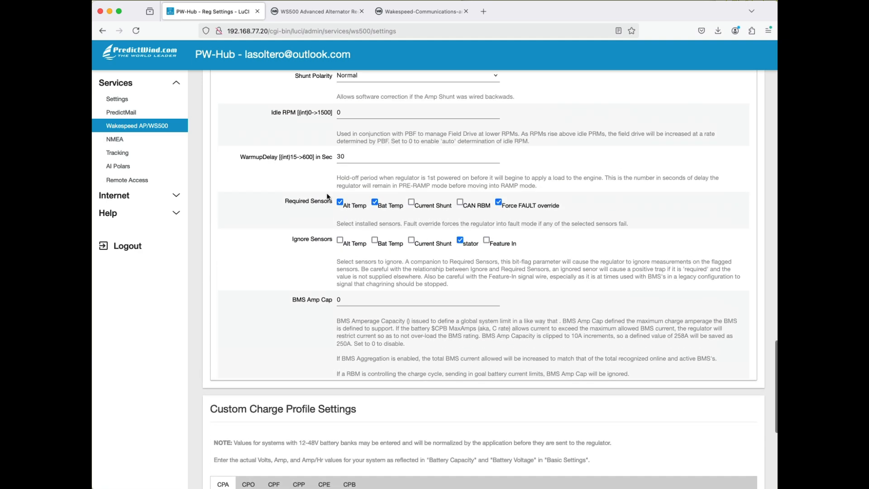
{"action": "scroll", "coordinate": [329, 196], "scroll_direction": "up", "scroll_amount": 14}
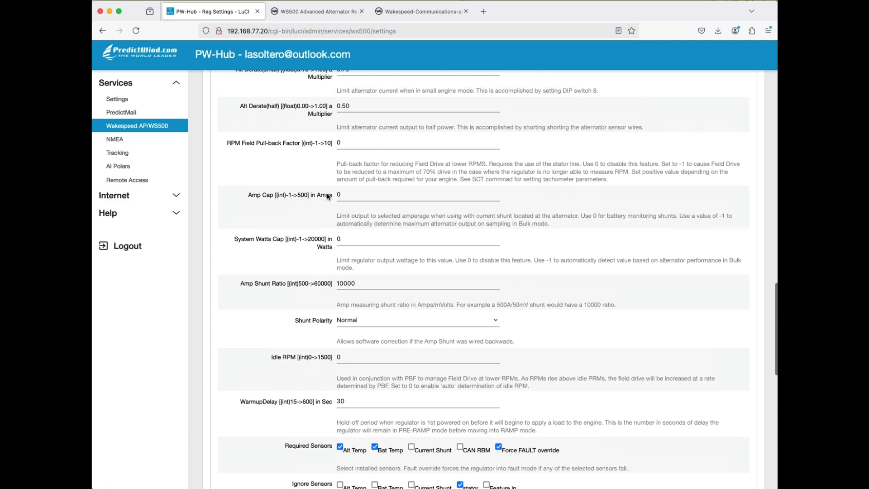
{"action": "scroll", "coordinate": [328, 196], "scroll_direction": "up", "scroll_amount": 12}
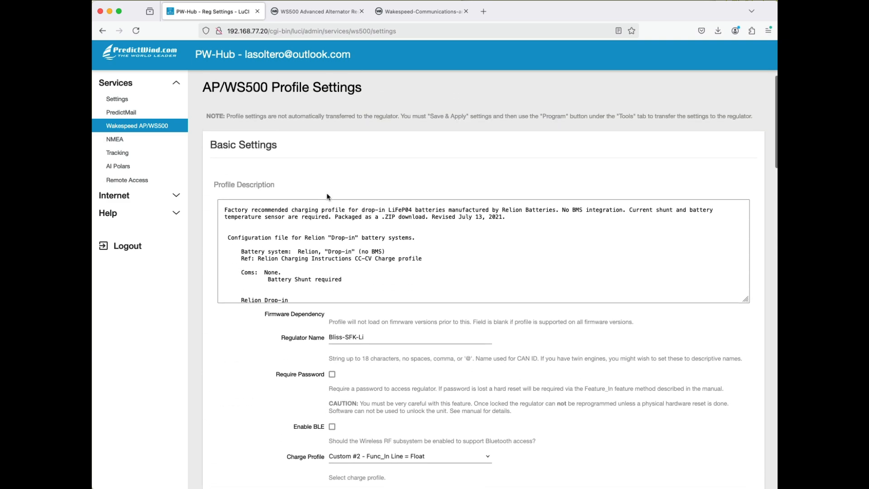
{"action": "scroll", "coordinate": [329, 197], "scroll_direction": "up", "scroll_amount": 1}
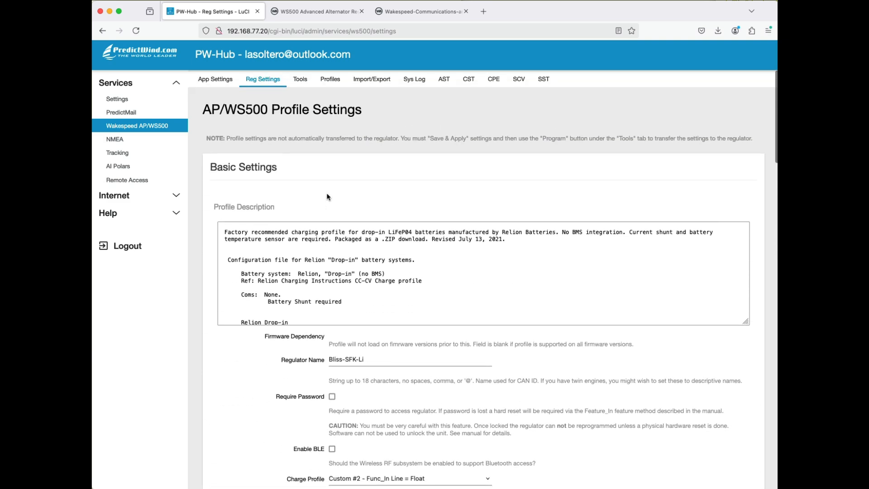
- Revisit the alternator status (AST) readings and open the CAN bus status (CST) readings
{"action": "left_click", "coordinate": [442, 84]}
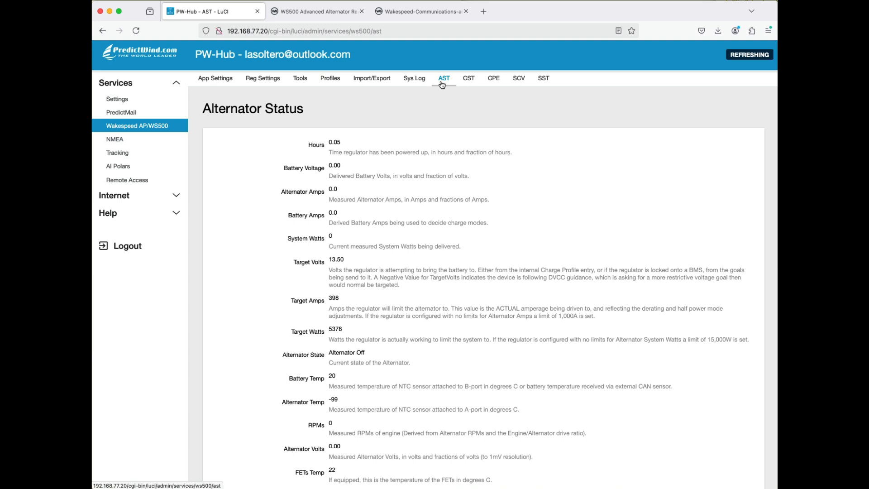
{"action": "left_click", "coordinate": [467, 82]}
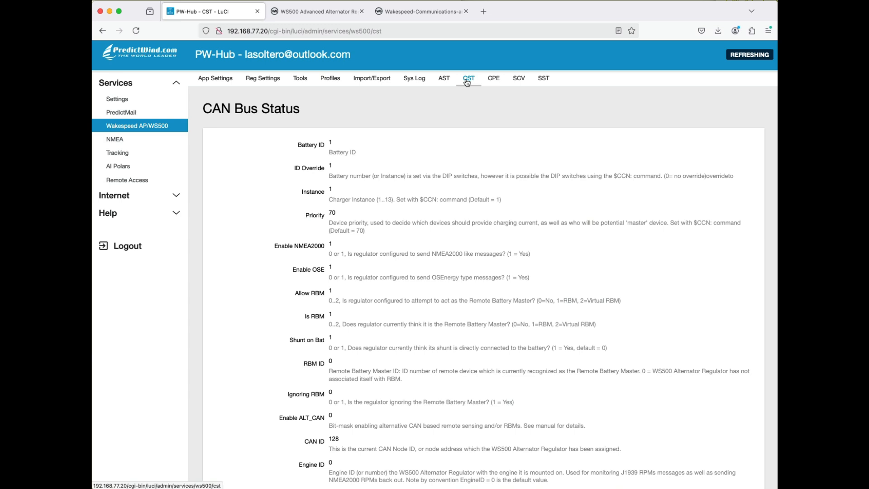
- Review the CAN bus status fields from Battery ID to Enable DVCC, highlighting the Enable NMEA2000 entry
{"action": "scroll", "coordinate": [445, 181], "scroll_direction": "down", "scroll_amount": 2}
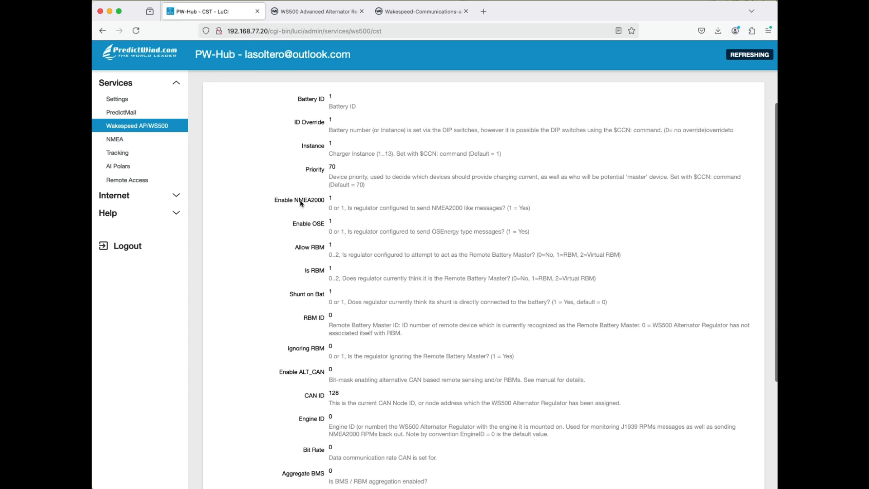
{"action": "double_click", "coordinate": [310, 199]}
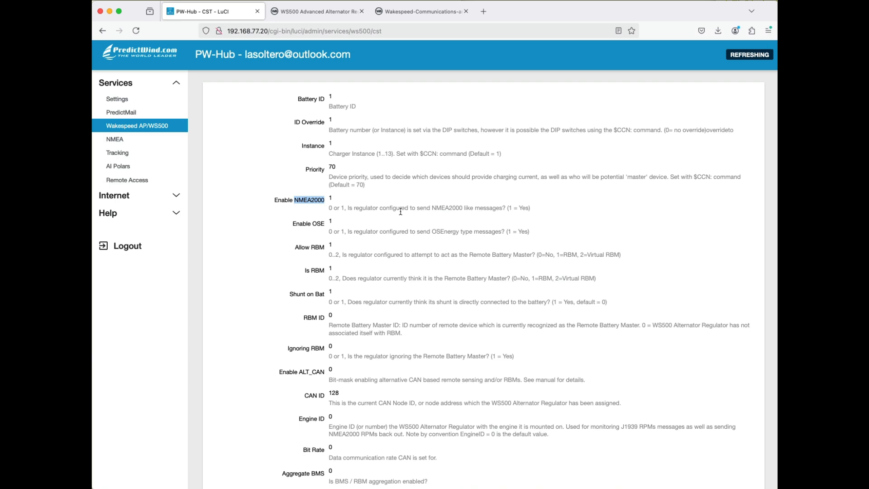
{"action": "scroll", "coordinate": [401, 211], "scroll_direction": "down", "scroll_amount": 3}
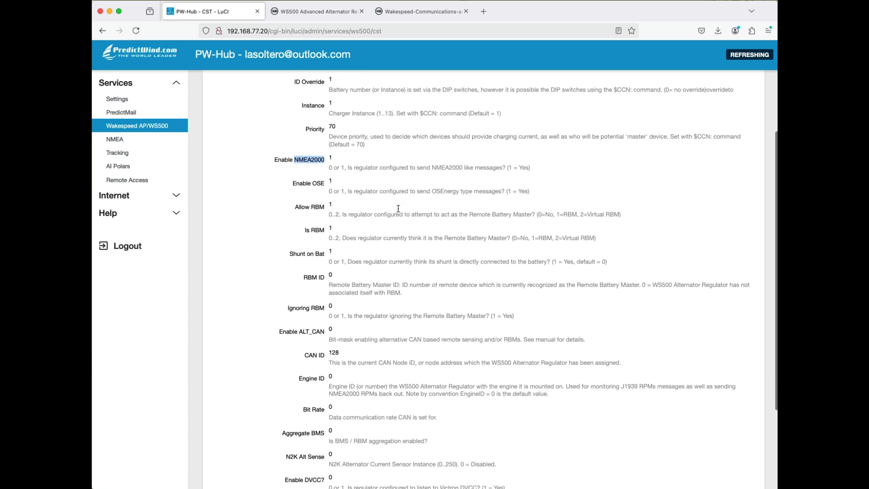
{"action": "scroll", "coordinate": [398, 209], "scroll_direction": "up", "scroll_amount": 5}
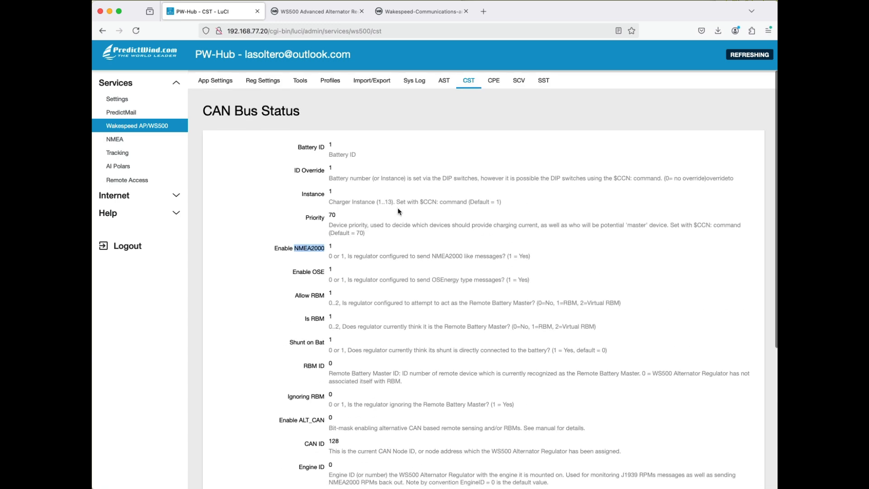
- Open the Charge Profile Entry (CPE) readings and examine the accept, overcharge, float, equalize and temperature limits, highlighting the Accept values
{"action": "left_click", "coordinate": [494, 78]}
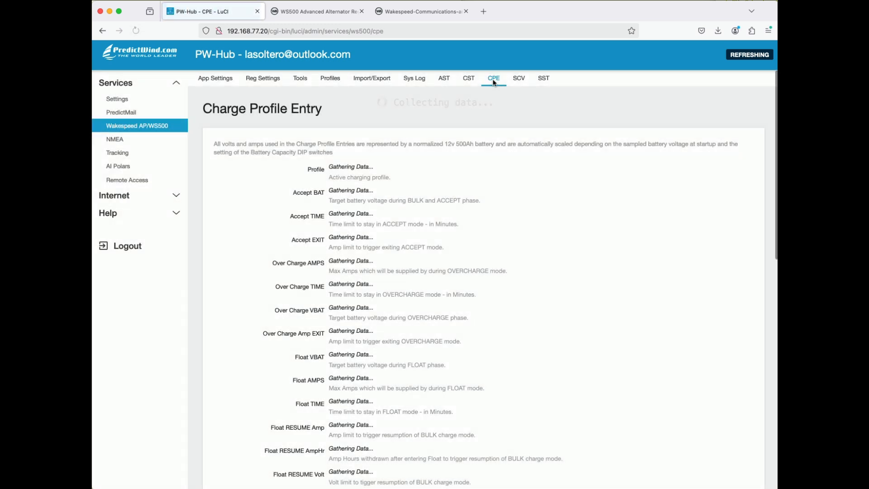
{"action": "scroll", "coordinate": [494, 83], "scroll_direction": "down", "scroll_amount": 1}
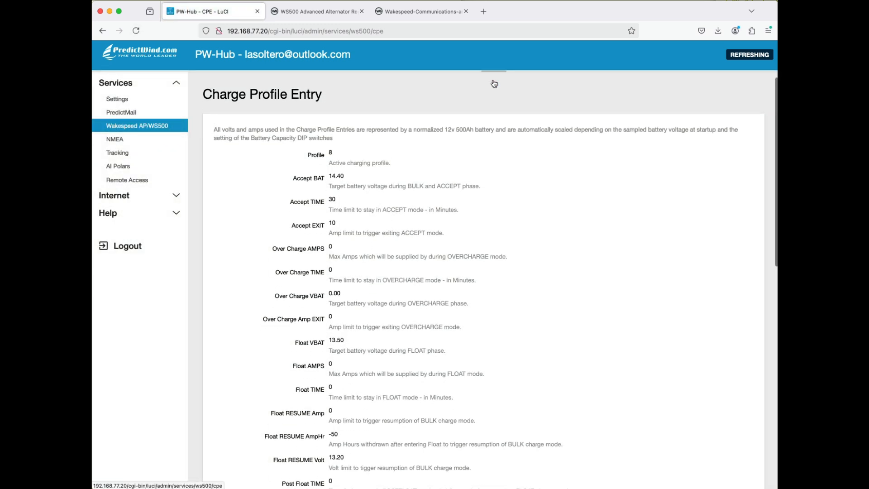
{"action": "scroll", "coordinate": [494, 84], "scroll_direction": "up", "scroll_amount": 1}
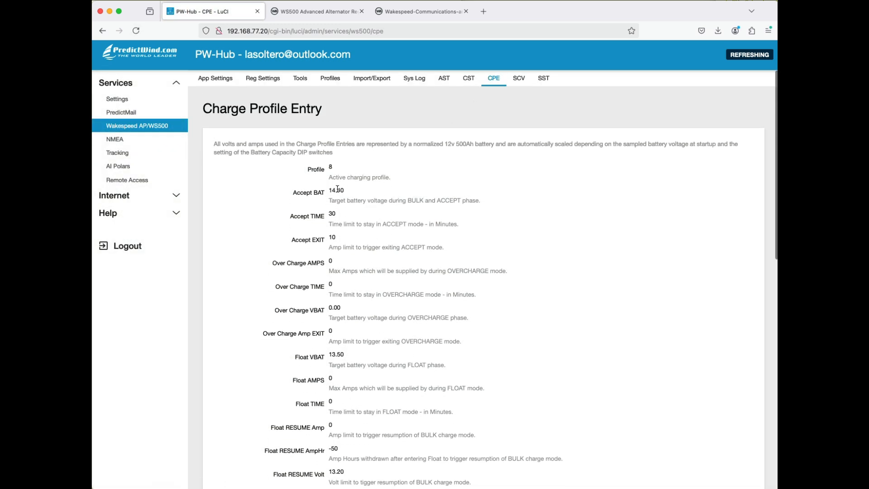
{"action": "left_click_drag", "start_coordinate": [329, 190], "coordinate": [353, 194]}
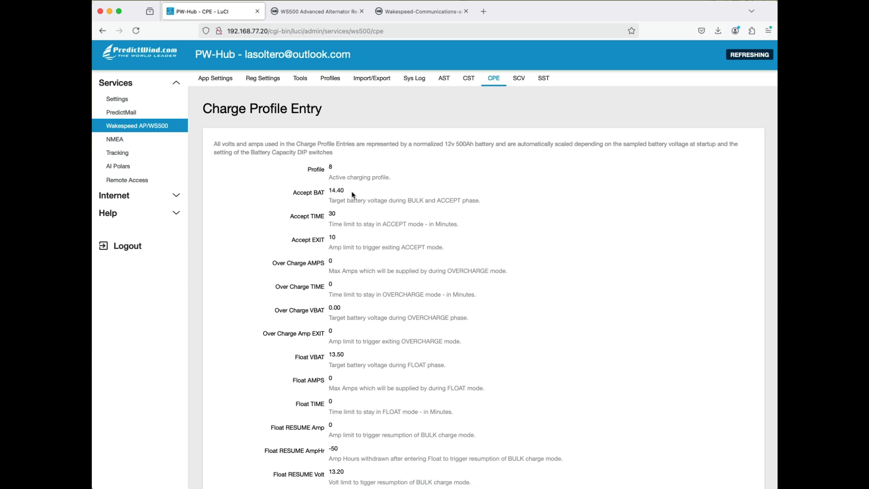
{"action": "scroll", "coordinate": [354, 195], "scroll_direction": "down", "scroll_amount": 1}
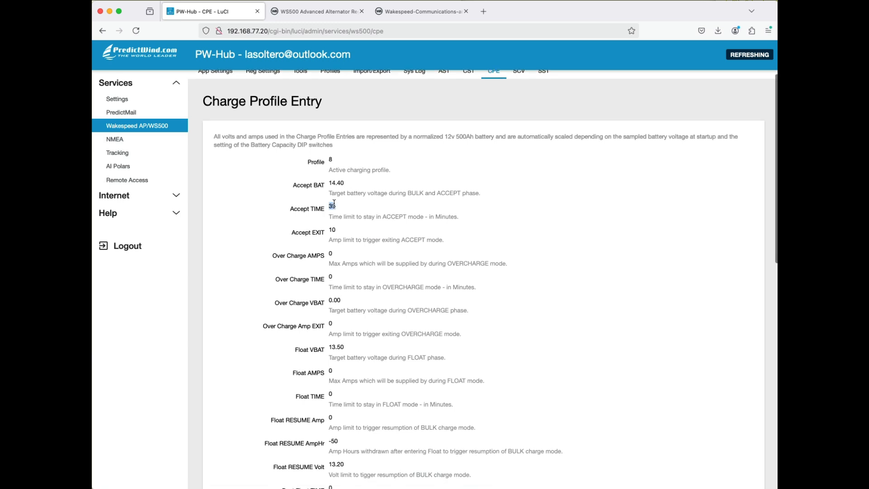
{"action": "double_click", "coordinate": [332, 229]}
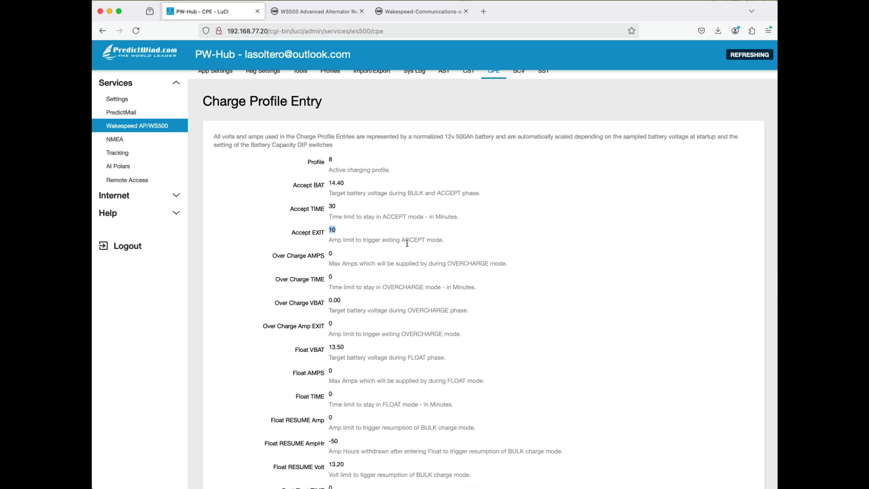
{"action": "scroll", "coordinate": [354, 272], "scroll_direction": "down", "scroll_amount": 5}
{"action": "scroll", "coordinate": [363, 316], "scroll_direction": "down", "scroll_amount": 4}
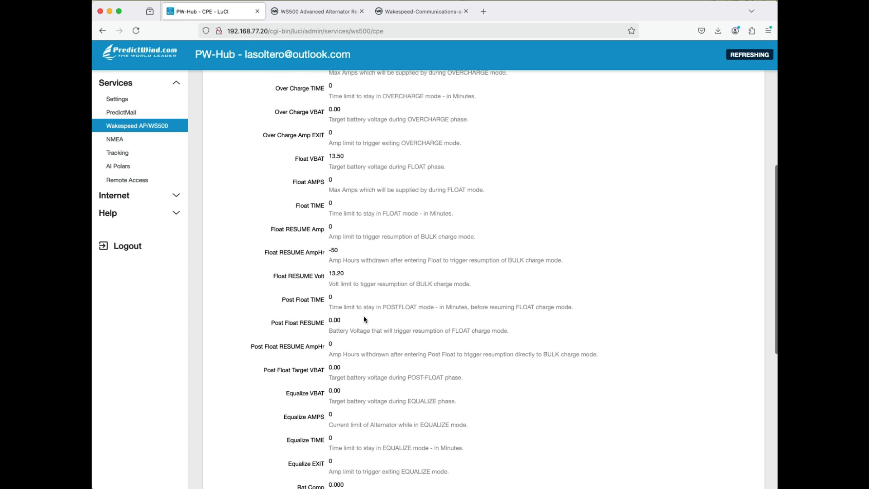
{"action": "scroll", "coordinate": [347, 235], "scroll_direction": "down", "scroll_amount": 5}
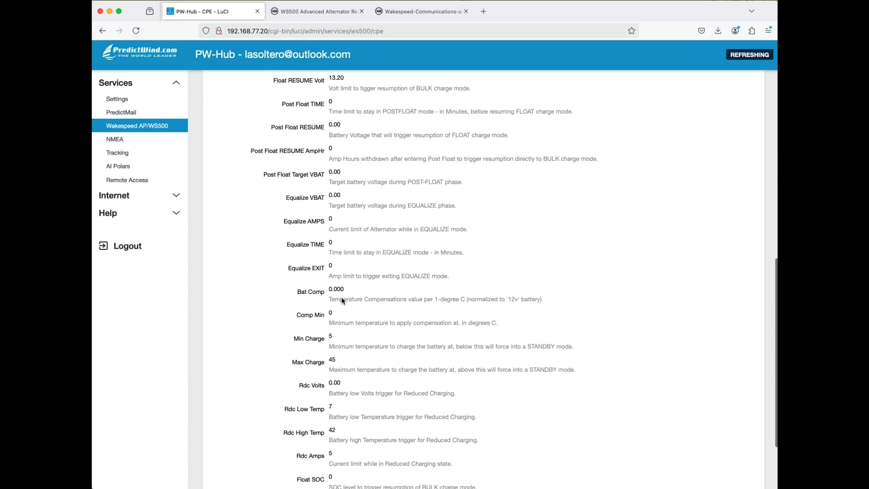
{"action": "scroll", "coordinate": [342, 299], "scroll_direction": "up", "scroll_amount": 15}
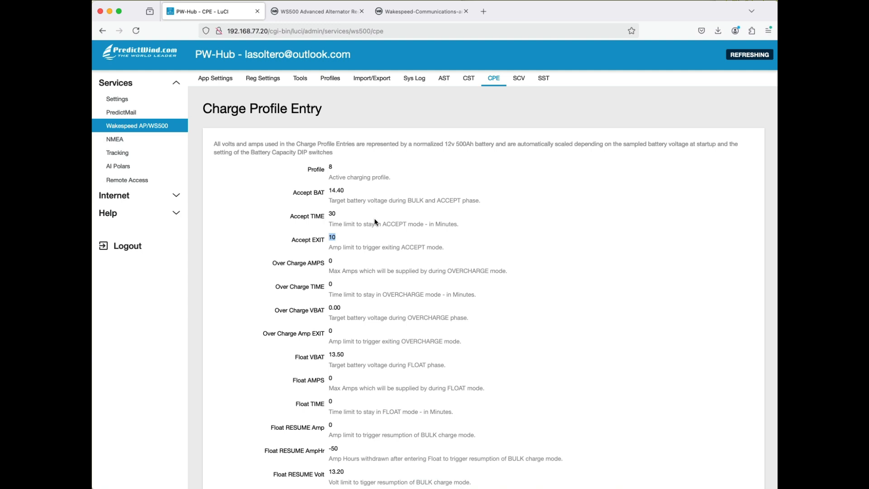
- Open the System Configuration (SCV) readings and examine the fields from Lockout through Promiscuous Mode
{"action": "left_click", "coordinate": [520, 79]}
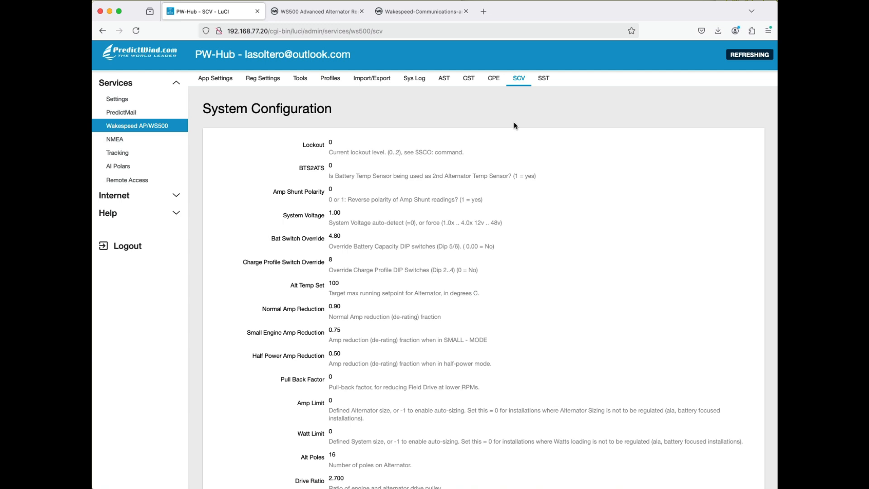
{"action": "scroll", "coordinate": [498, 161], "scroll_direction": "down", "scroll_amount": 2}
{"action": "scroll", "coordinate": [497, 161], "scroll_direction": "down", "scroll_amount": 2}
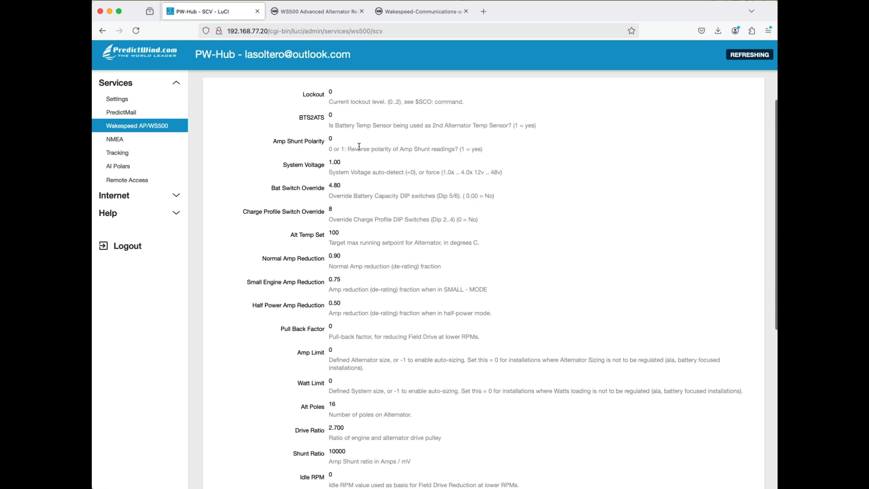
{"action": "scroll", "coordinate": [363, 146], "scroll_direction": "down", "scroll_amount": 3}
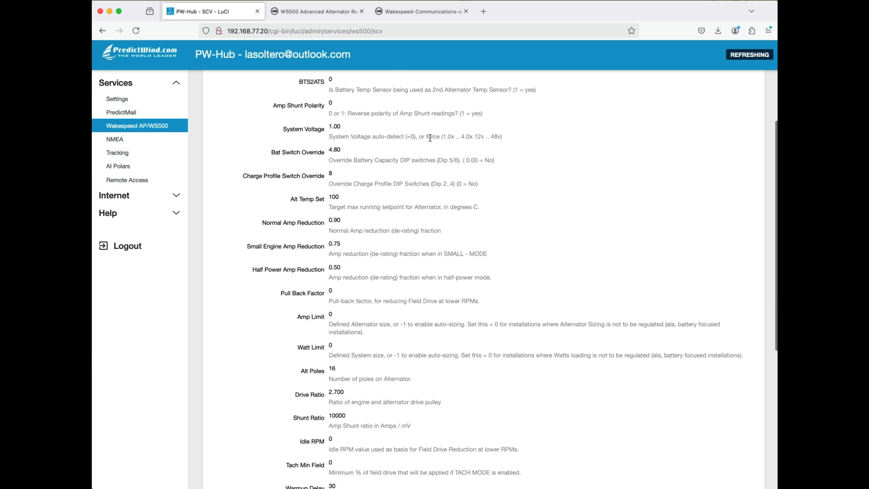
{"action": "scroll", "coordinate": [372, 214], "scroll_direction": "down", "scroll_amount": 6}
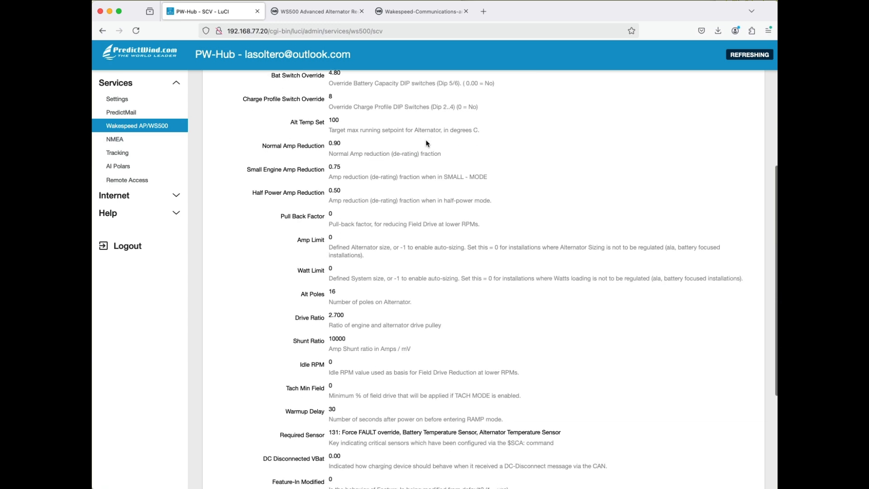
{"action": "scroll", "coordinate": [373, 214], "scroll_direction": "down", "scroll_amount": 9}
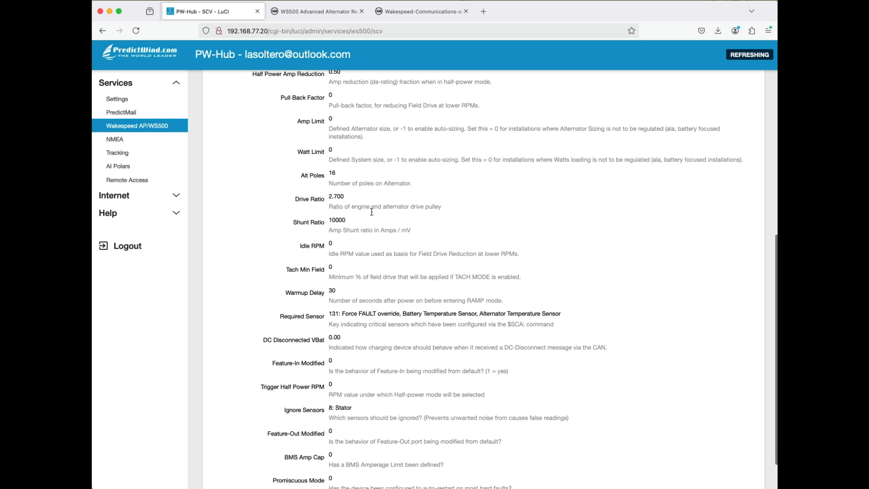
{"action": "scroll", "coordinate": [371, 212], "scroll_direction": "up", "scroll_amount": 12}
{"action": "scroll", "coordinate": [372, 212], "scroll_direction": "up", "scroll_amount": 7}
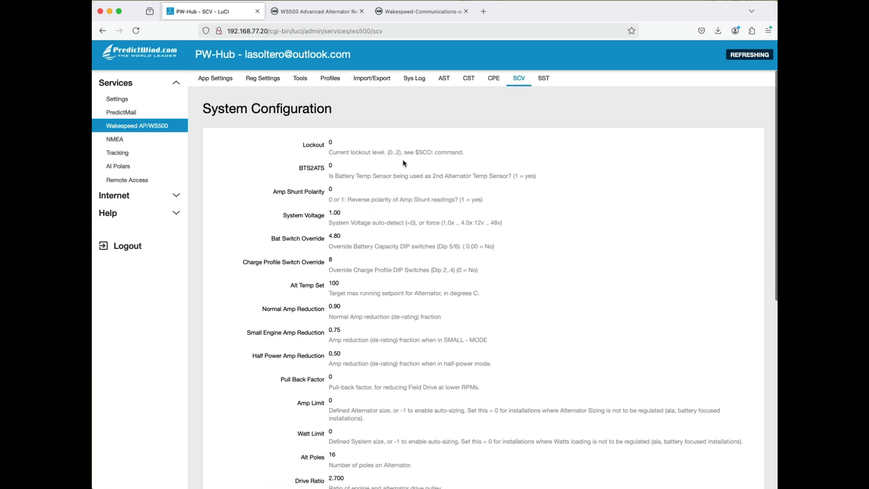
- Open the System Status (SST) readings and examine the fault, name and password, and system status sections, highlighting the firmware version
{"action": "left_click", "coordinate": [547, 83]}
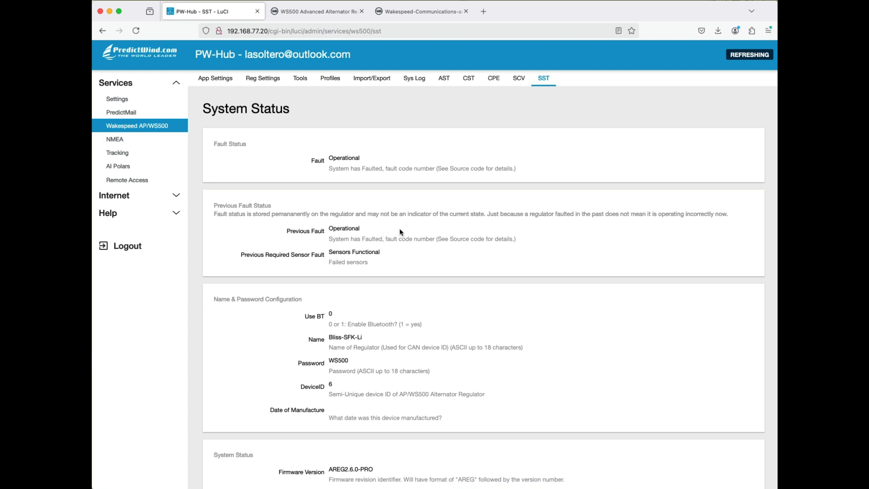
{"action": "scroll", "coordinate": [413, 230], "scroll_direction": "down", "scroll_amount": 3}
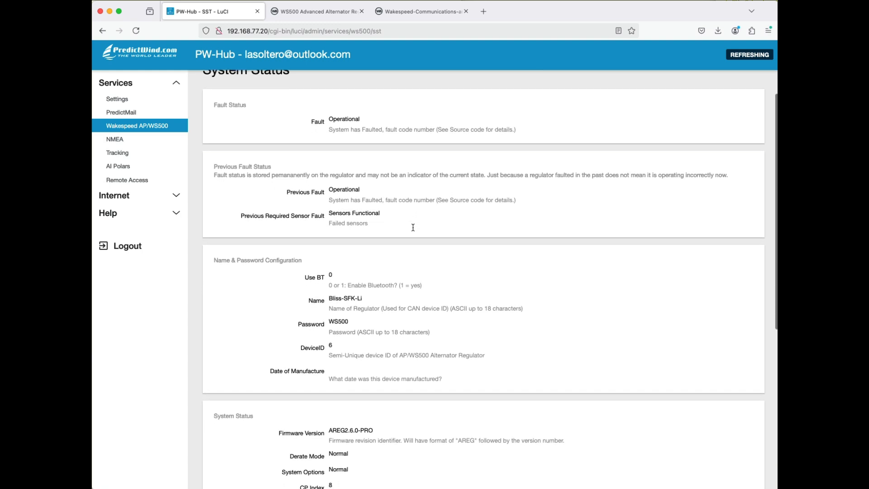
{"action": "scroll", "coordinate": [412, 227], "scroll_direction": "down", "scroll_amount": 1}
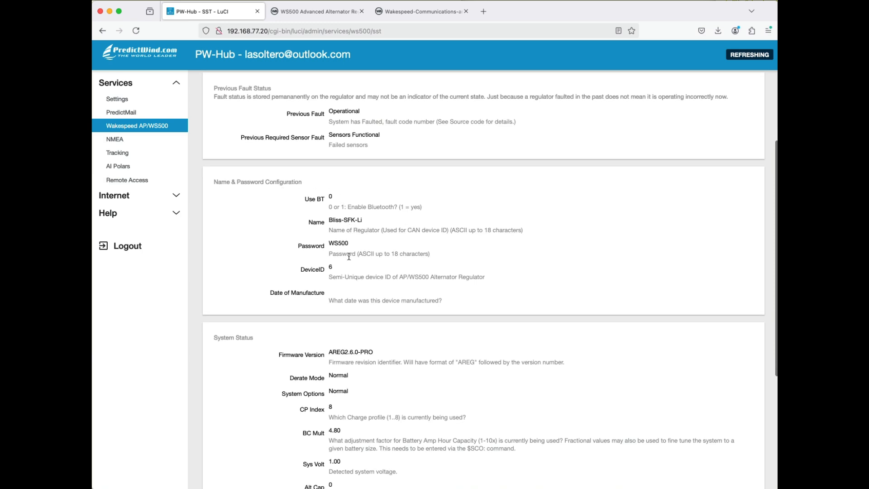
{"action": "scroll", "coordinate": [349, 256], "scroll_direction": "down", "scroll_amount": 1}
{"action": "scroll", "coordinate": [348, 256], "scroll_direction": "down", "scroll_amount": 3}
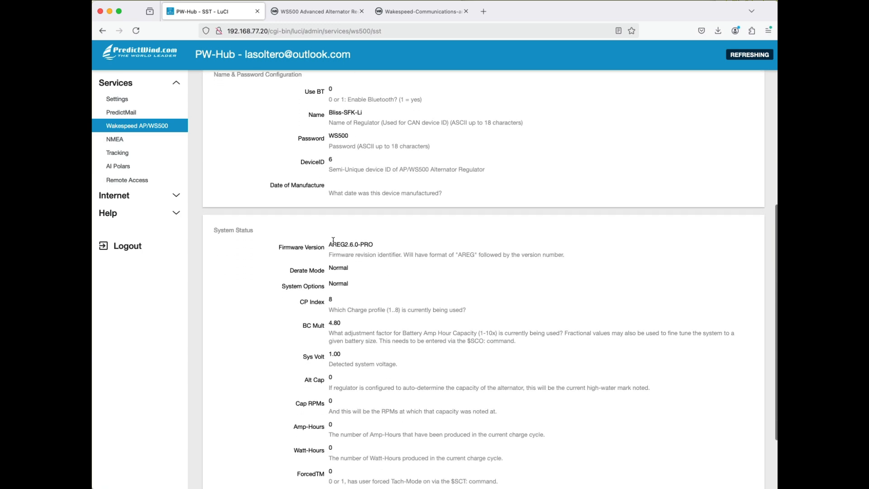
{"action": "double_click", "coordinate": [333, 241]}
{"action": "scroll", "coordinate": [332, 243], "scroll_direction": "down", "scroll_amount": 1}
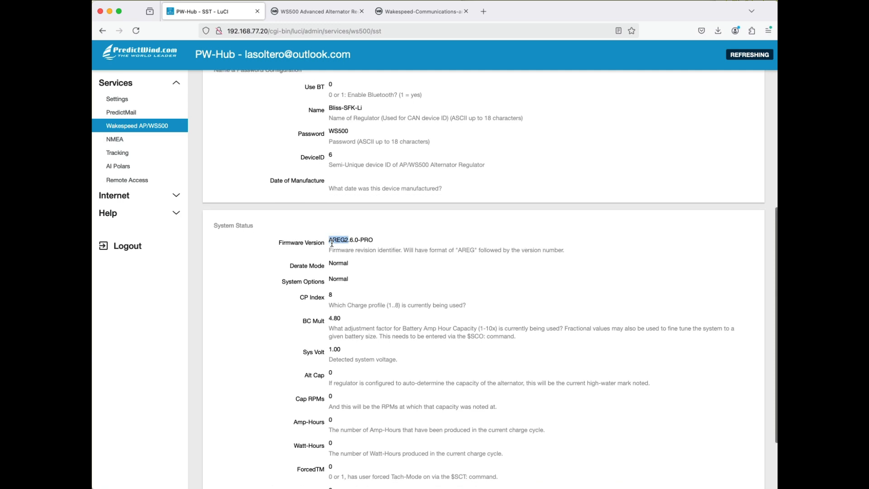
{"action": "scroll", "coordinate": [332, 244], "scroll_direction": "down", "scroll_amount": 2}
{"action": "left_click", "coordinate": [333, 245]}
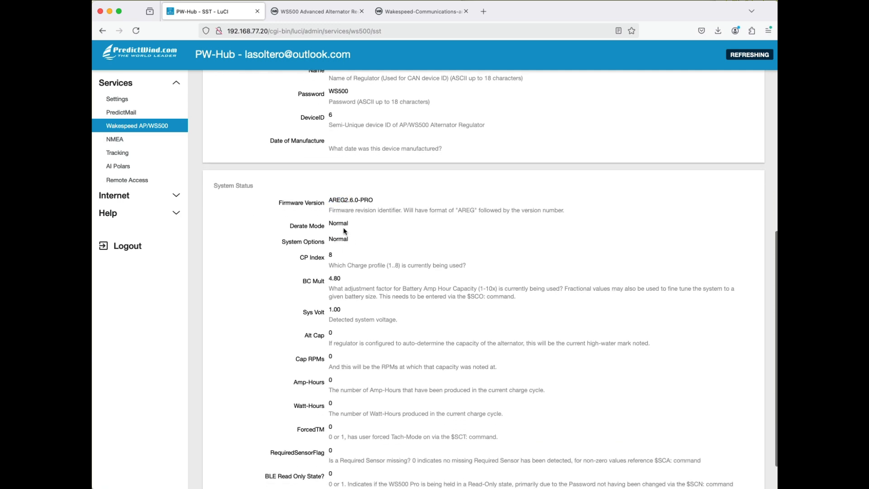
{"action": "scroll", "coordinate": [343, 243], "scroll_direction": "down", "scroll_amount": 2}
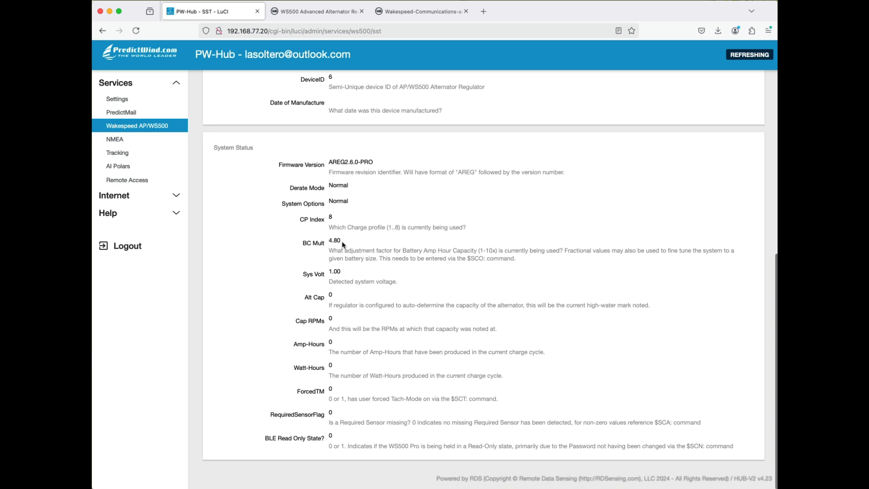
{"action": "scroll", "coordinate": [341, 240], "scroll_direction": "up", "scroll_amount": 10}
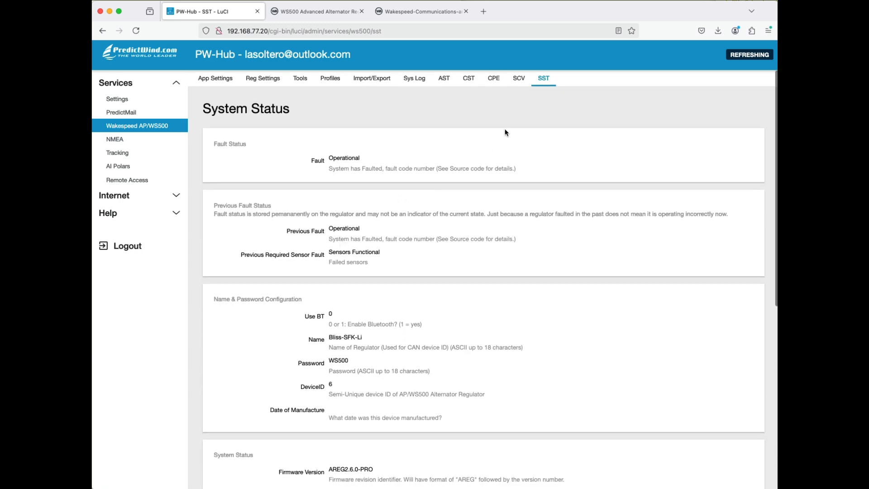
- Revisit the Alternator Status (AST) readings, then check the Target Version choices in the AP/WS500 general settings without changing the selection
{"action": "left_click", "coordinate": [444, 79]}
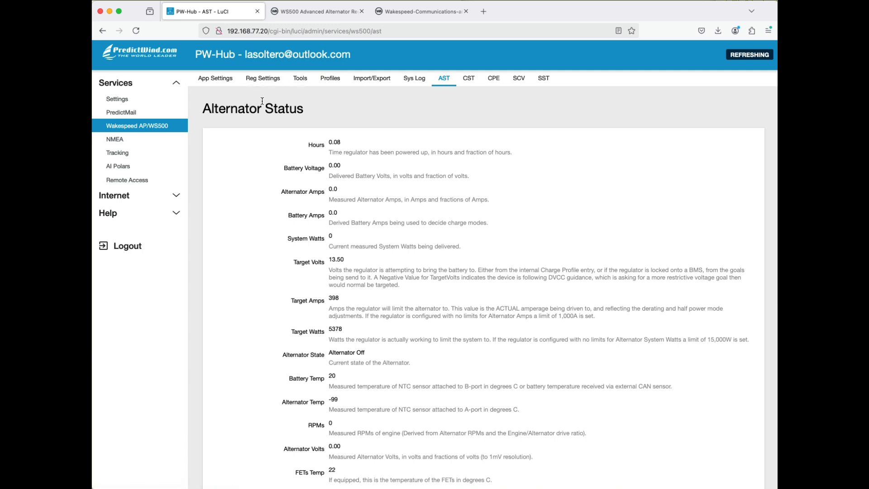
{"action": "left_click", "coordinate": [207, 84]}
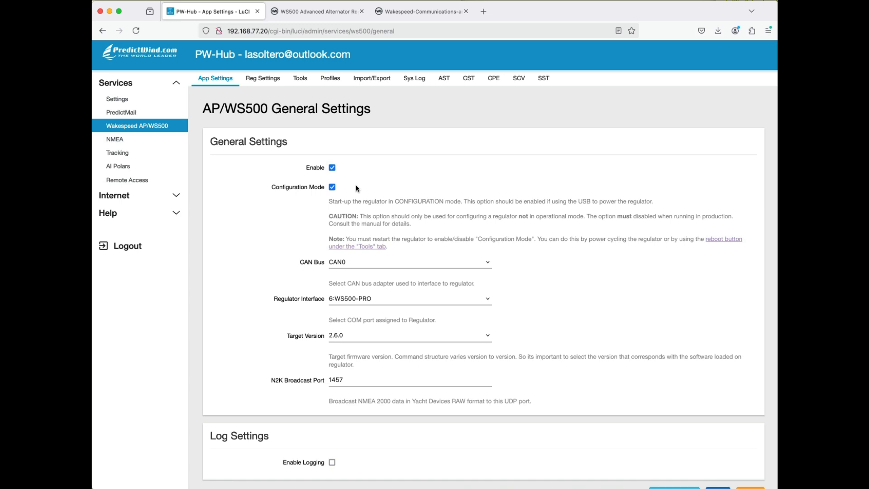
{"action": "left_click", "coordinate": [332, 337]}
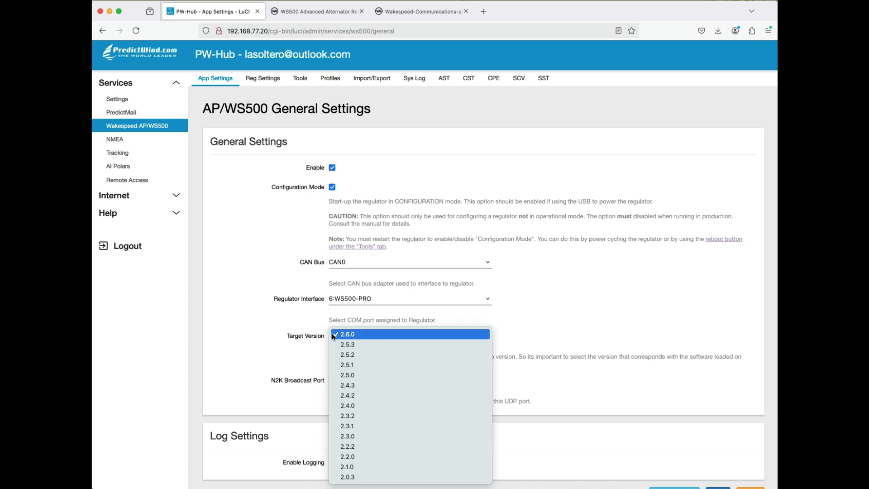
{"action": "left_click", "coordinate": [287, 325]}
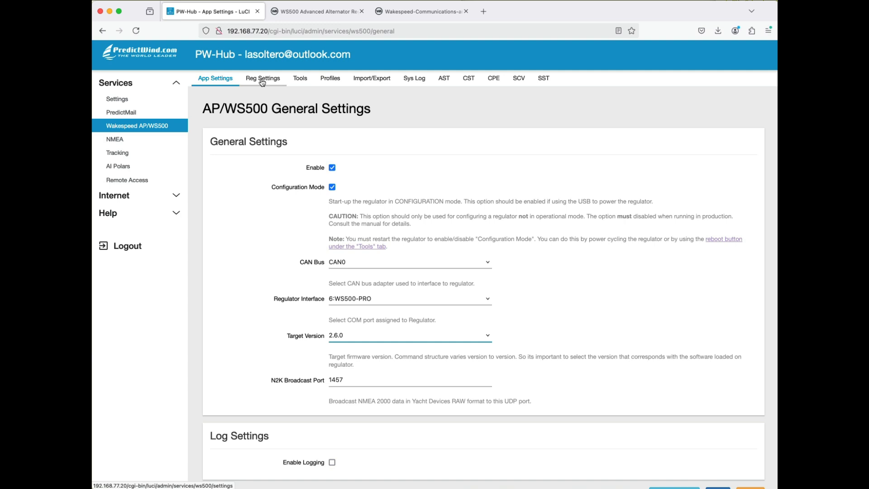
- Review the general and log settings of the AP/WS500 application, then open the regulator tools page
{"action": "scroll", "coordinate": [428, 190], "scroll_direction": "down", "scroll_amount": 2}
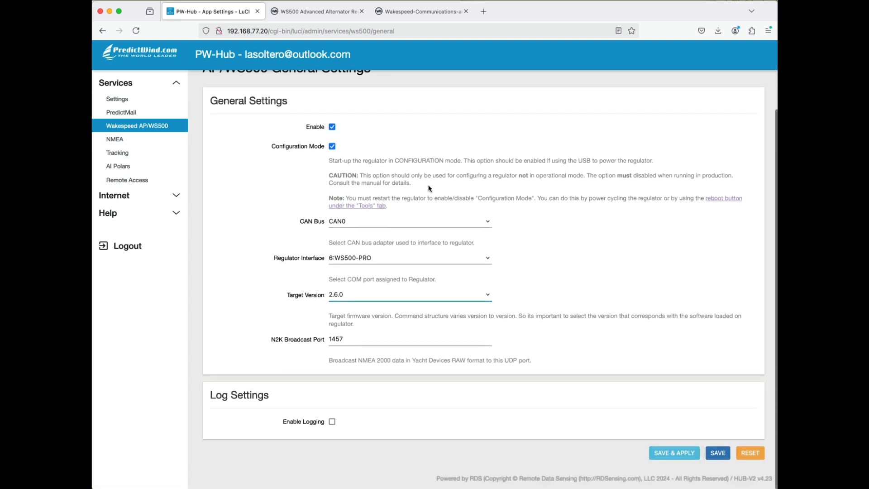
{"action": "scroll", "coordinate": [430, 189], "scroll_direction": "up", "scroll_amount": 2}
{"action": "scroll", "coordinate": [430, 189], "scroll_direction": "down", "scroll_amount": 2}
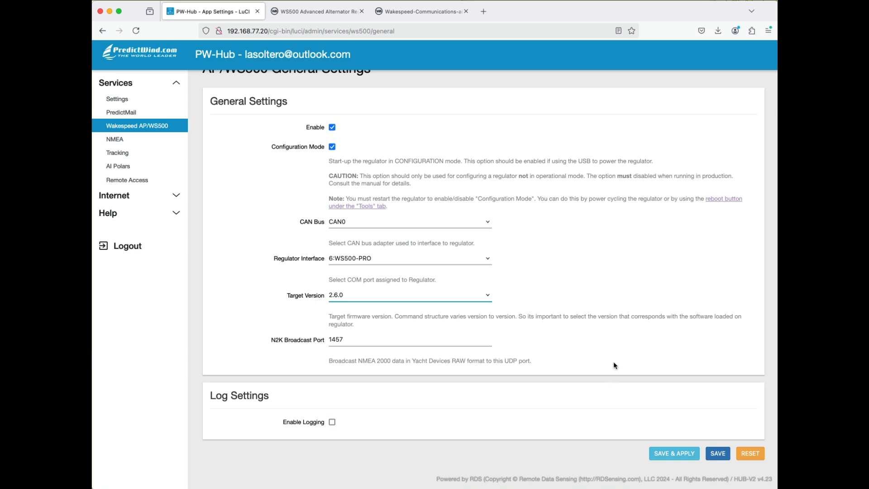
{"action": "scroll", "coordinate": [614, 363], "scroll_direction": "up", "scroll_amount": 2}
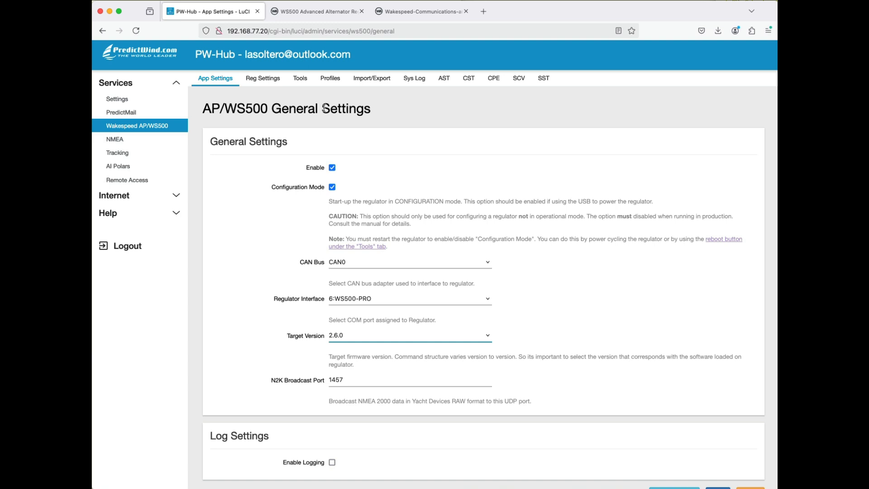
{"action": "left_click", "coordinate": [301, 81]}
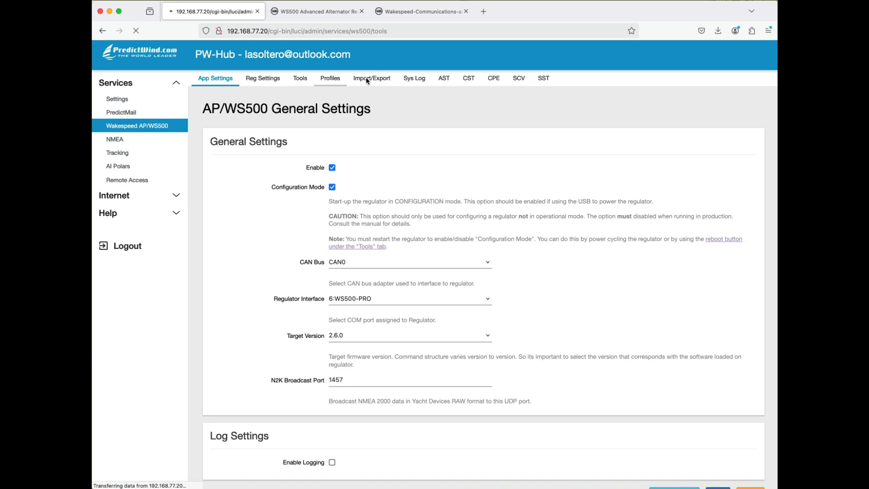
- Import the regulator's current settings into the application from the Import/Export page and review the resulting Basic Settings
{"action": "left_click", "coordinate": [374, 80]}
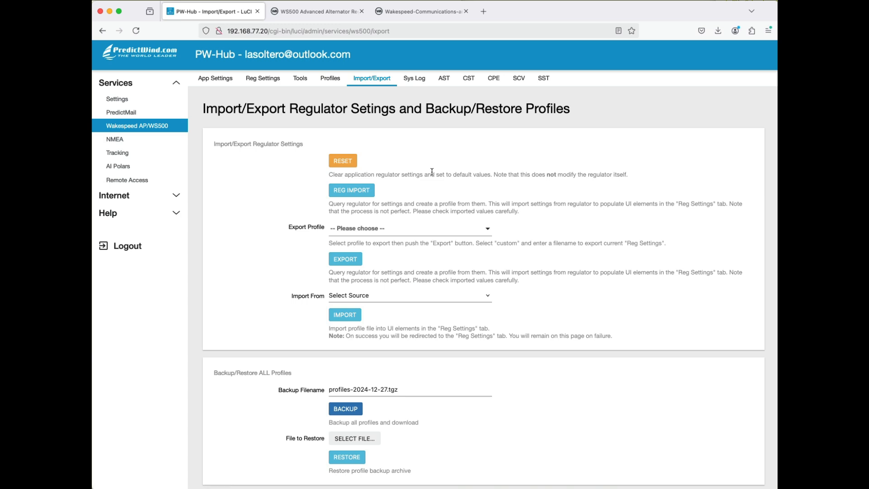
{"action": "left_click", "coordinate": [354, 192]}
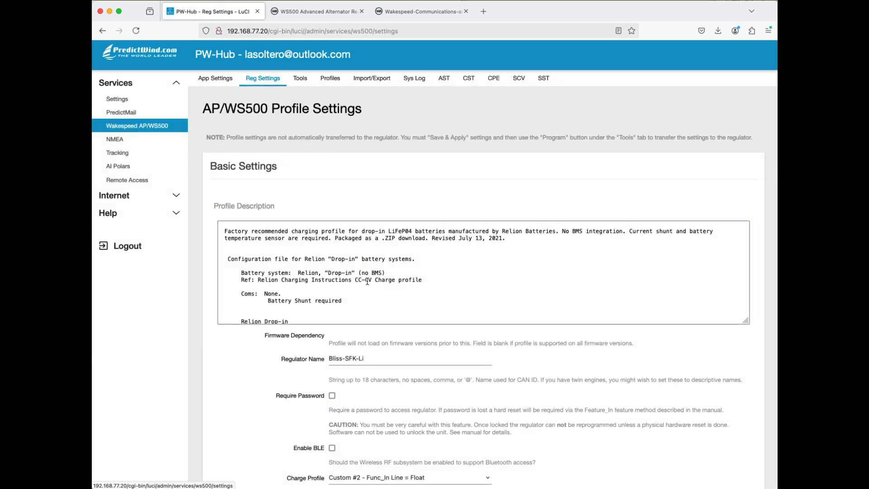
{"action": "scroll", "coordinate": [368, 282], "scroll_direction": "down", "scroll_amount": 5}
{"action": "scroll", "coordinate": [312, 356], "scroll_direction": "down", "scroll_amount": 3}
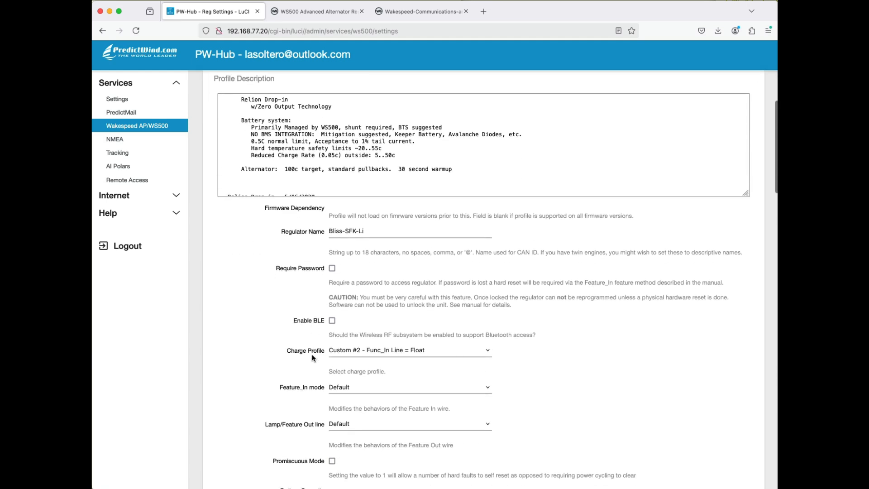
{"action": "scroll", "coordinate": [312, 358], "scroll_direction": "down", "scroll_amount": 3}
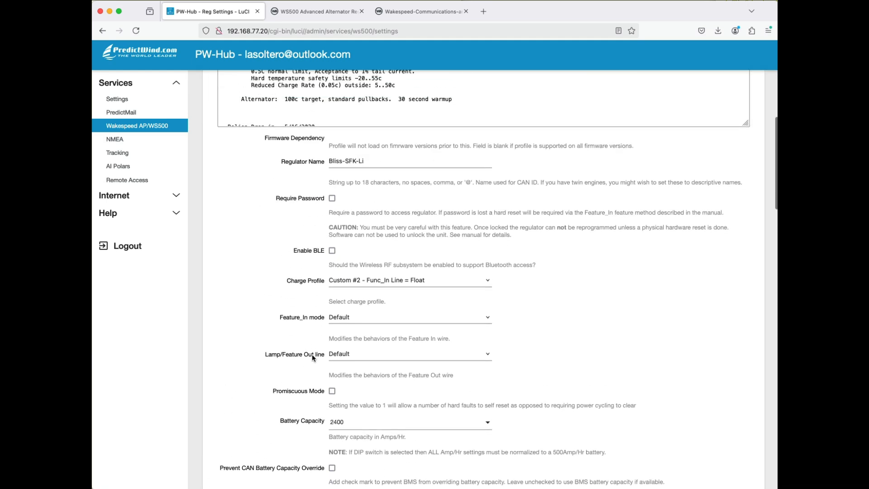
{"action": "scroll", "coordinate": [312, 354], "scroll_direction": "up", "scroll_amount": 3}
{"action": "scroll", "coordinate": [335, 271], "scroll_direction": "down", "scroll_amount": 2}
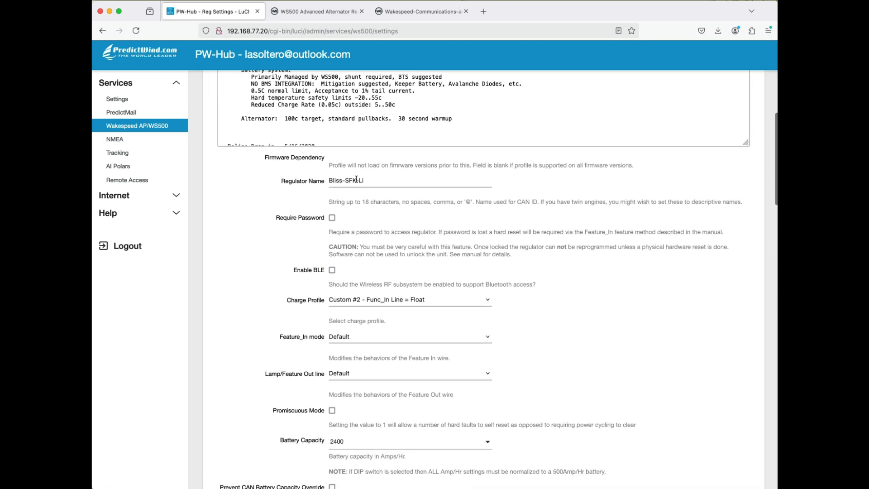
{"action": "scroll", "coordinate": [383, 224], "scroll_direction": "down", "scroll_amount": 2}
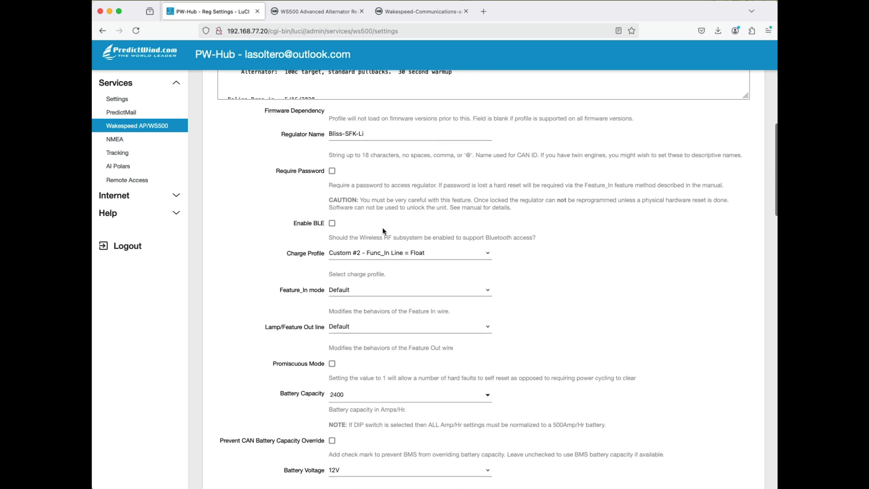
{"action": "scroll", "coordinate": [383, 230], "scroll_direction": "down", "scroll_amount": 3}
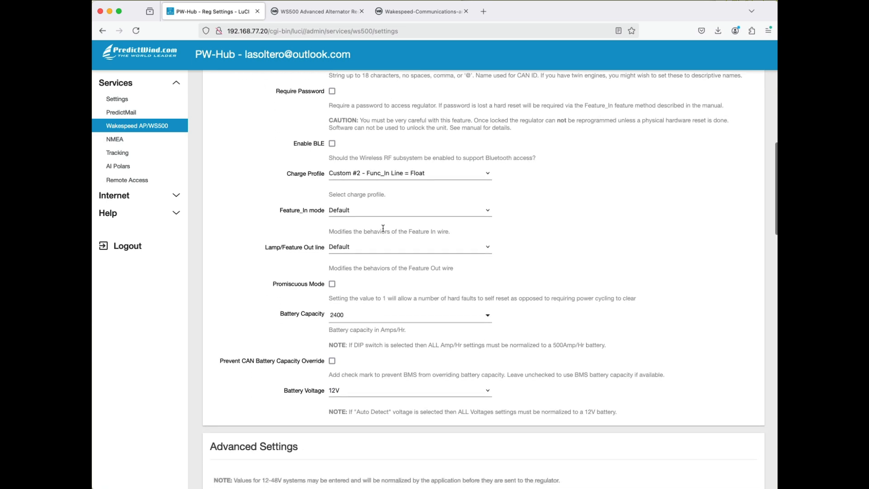
- Examine the alternator parameters (SCA) in the profile's Advanced Settings, from BTS To ATS through Amp Shunt Ratio
{"action": "scroll", "coordinate": [383, 228], "scroll_direction": "down", "scroll_amount": 10}
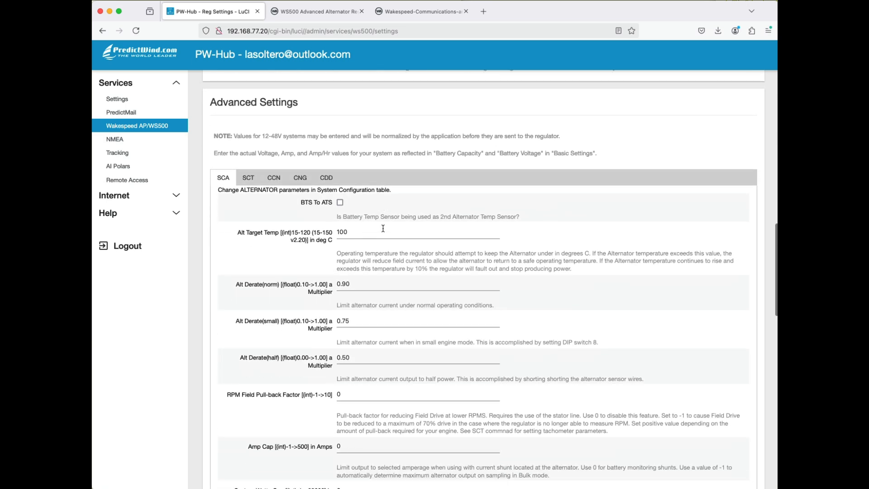
{"action": "scroll", "coordinate": [383, 228], "scroll_direction": "down", "scroll_amount": 3}
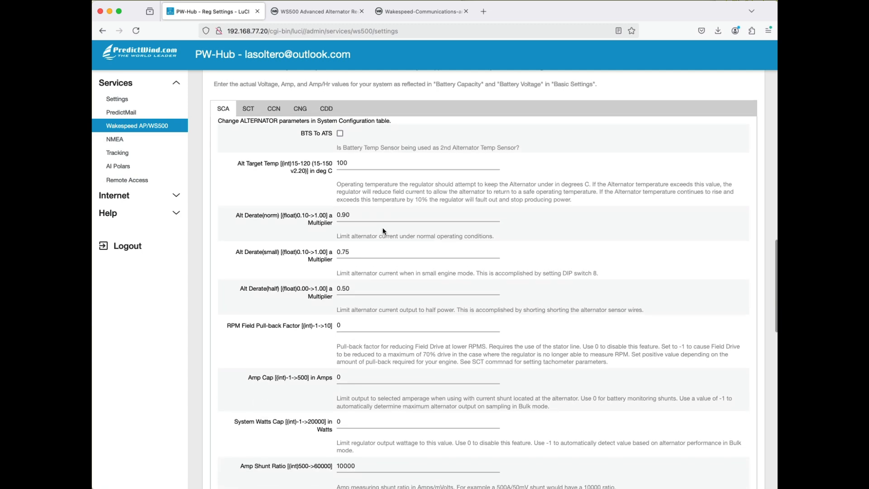
{"action": "scroll", "coordinate": [382, 230], "scroll_direction": "up", "scroll_amount": 2}
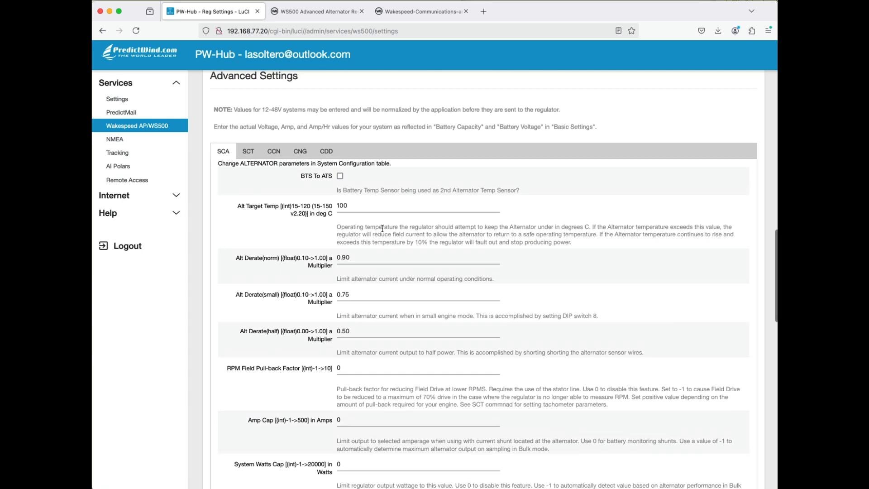
{"action": "scroll", "coordinate": [383, 228], "scroll_direction": "up", "scroll_amount": 15}
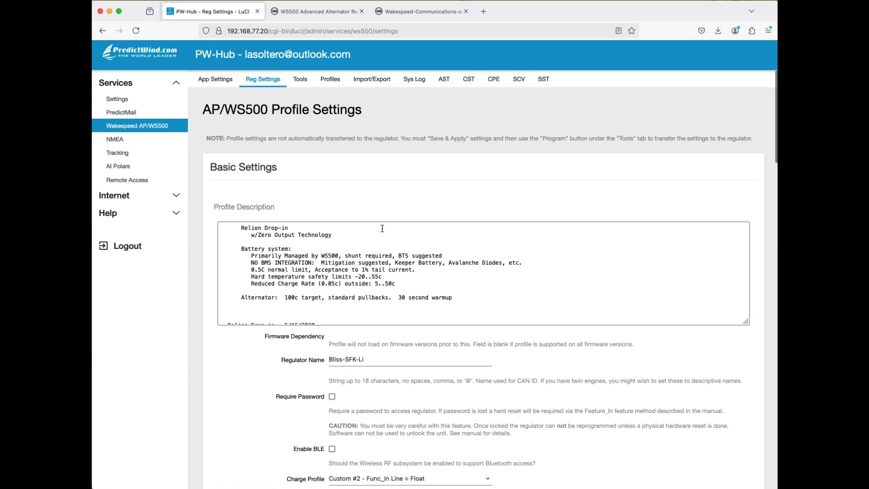
{"action": "scroll", "coordinate": [382, 229], "scroll_direction": "up", "scroll_amount": 4}
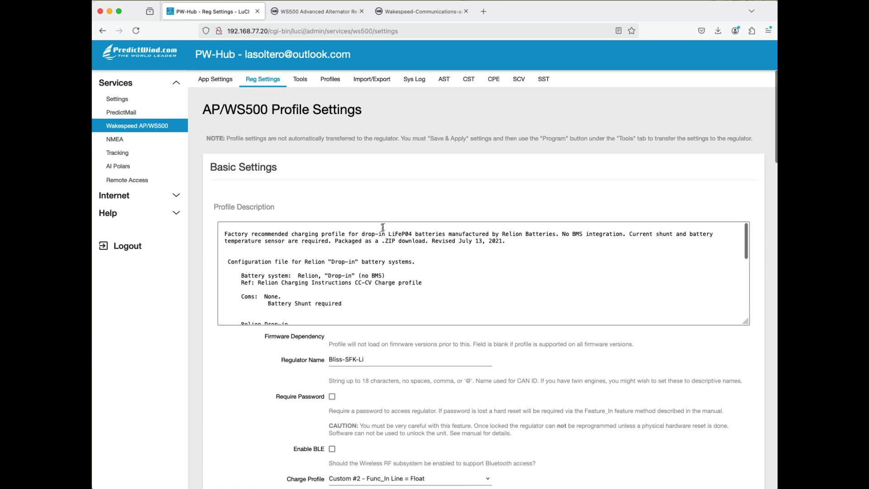
- Open the Profile Manager and examine the predefined battery profiles and the explanations of the profile actions
{"action": "left_click", "coordinate": [331, 78]}
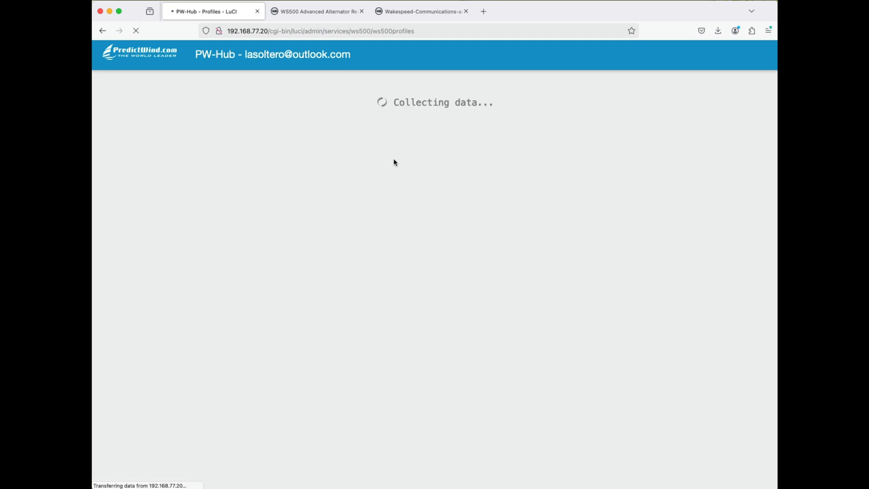
{"action": "scroll", "coordinate": [401, 226], "scroll_direction": "down", "scroll_amount": 5}
{"action": "scroll", "coordinate": [401, 256], "scroll_direction": "down", "scroll_amount": 4}
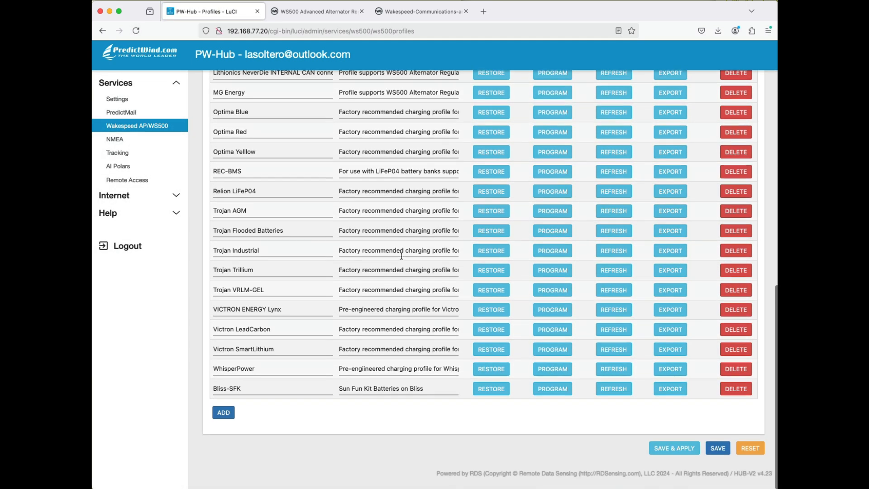
{"action": "scroll", "coordinate": [402, 256], "scroll_direction": "up", "scroll_amount": 10}
{"action": "scroll", "coordinate": [401, 258], "scroll_direction": "down", "scroll_amount": 4}
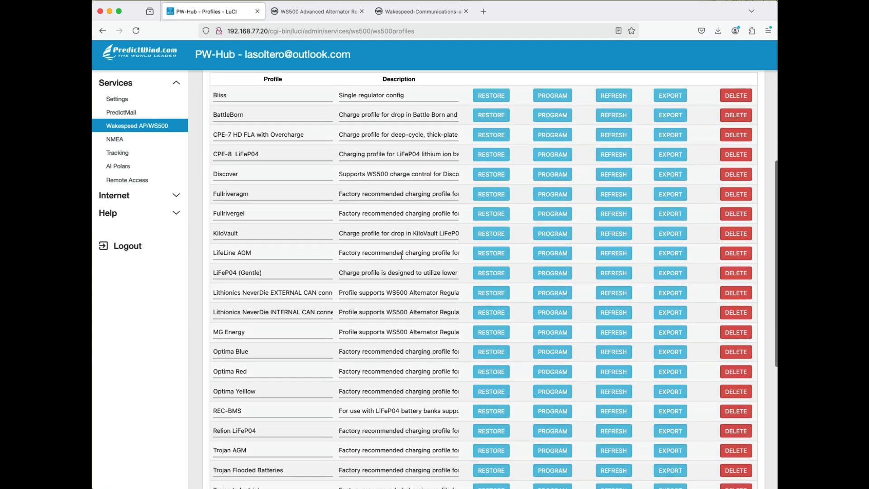
{"action": "scroll", "coordinate": [401, 256], "scroll_direction": "up", "scroll_amount": 4}
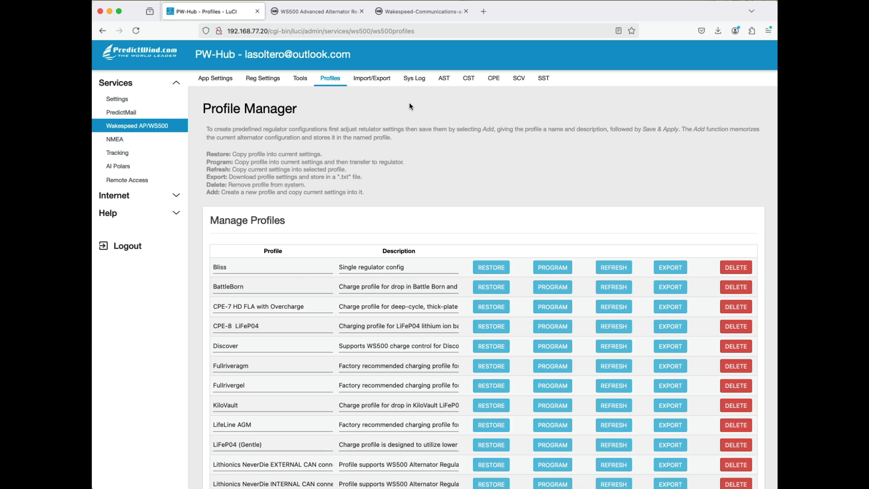
{"action": "scroll", "coordinate": [410, 102], "scroll_direction": "down", "scroll_amount": 10}
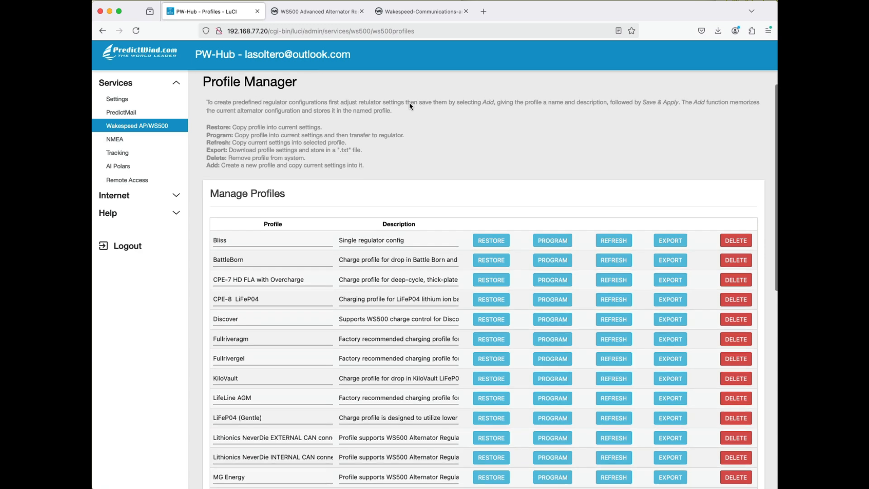
{"action": "scroll", "coordinate": [410, 103], "scroll_direction": "up", "scroll_amount": 3}
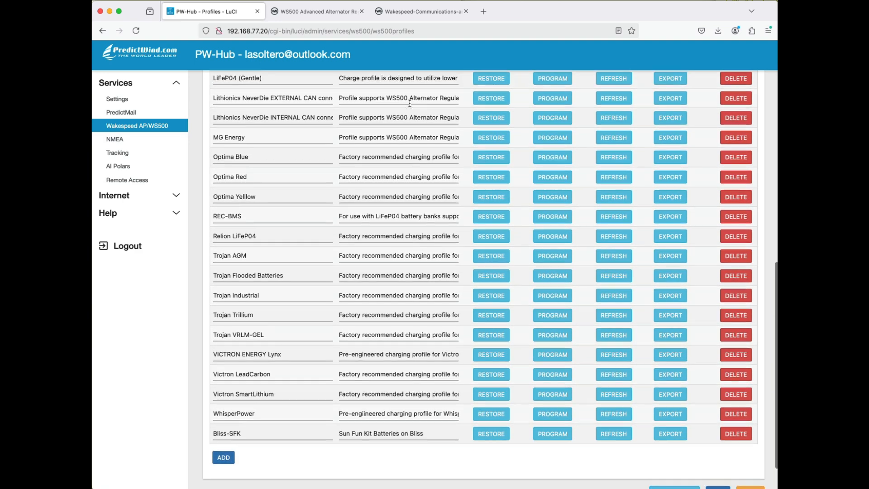
{"action": "scroll", "coordinate": [409, 103], "scroll_direction": "up", "scroll_amount": 2}
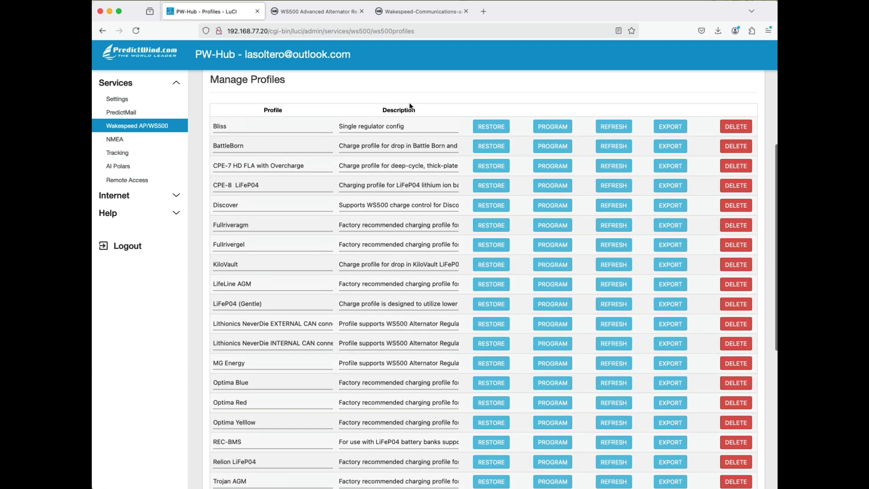
{"action": "scroll", "coordinate": [410, 106], "scroll_direction": "down", "scroll_amount": 1}
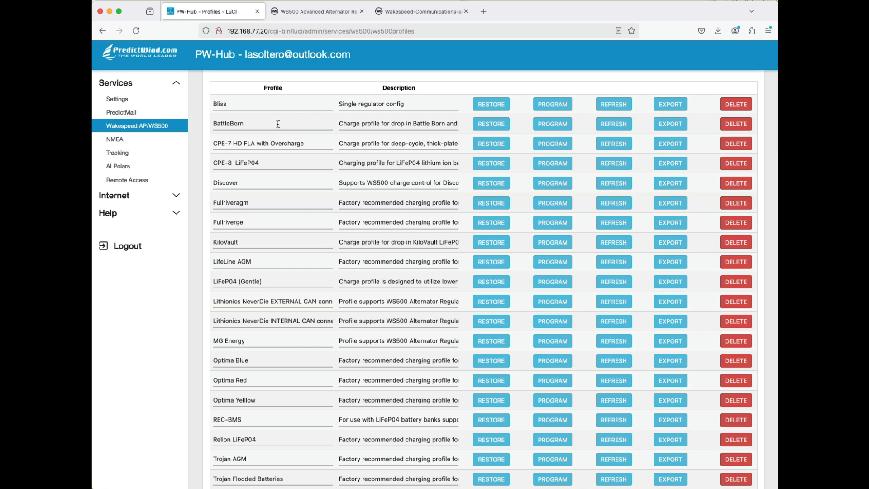
- Restore the BattleBorn profile into the current regulator settings and read through its profile description
{"action": "left_click", "coordinate": [494, 128]}
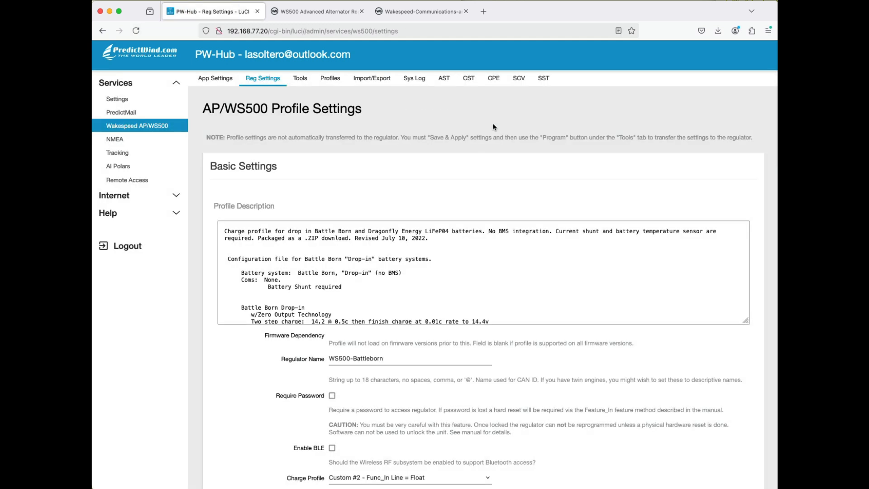
{"action": "scroll", "coordinate": [360, 261], "scroll_direction": "down", "scroll_amount": 1}
{"action": "scroll", "coordinate": [360, 261], "scroll_direction": "up", "scroll_amount": 1}
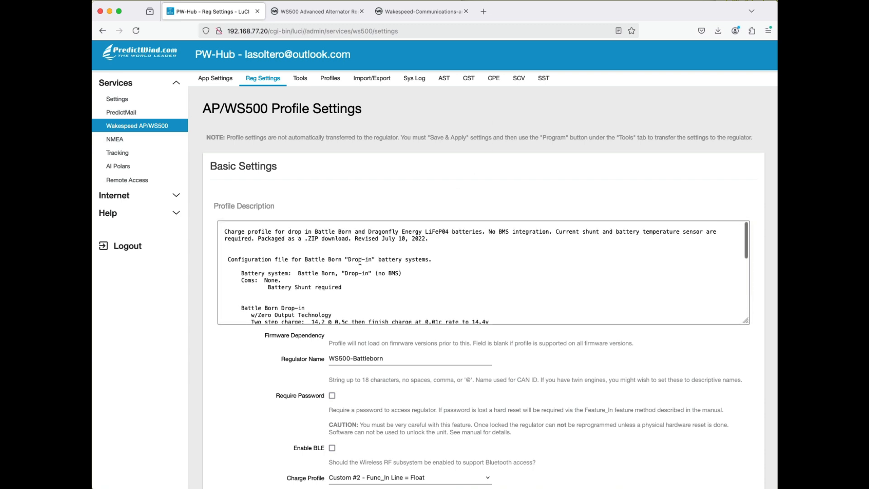
{"action": "scroll", "coordinate": [297, 241], "scroll_direction": "down", "scroll_amount": 2}
{"action": "scroll", "coordinate": [296, 241], "scroll_direction": "down", "scroll_amount": 3}
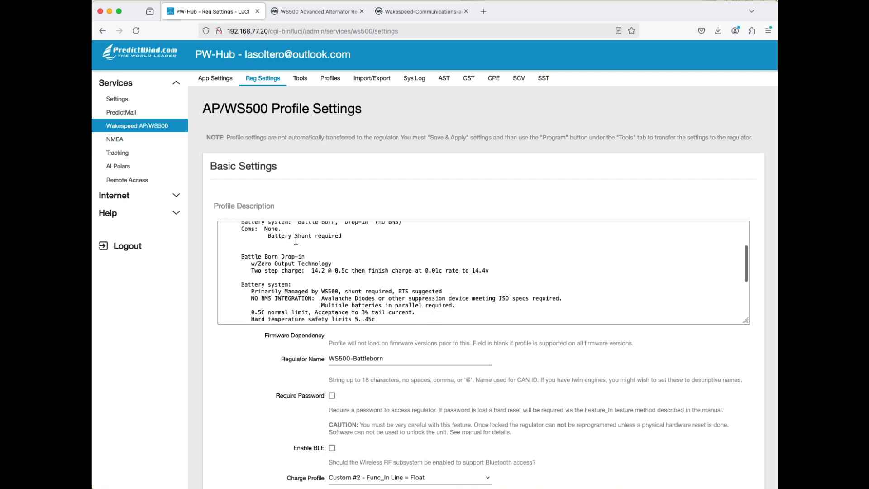
{"action": "scroll", "coordinate": [234, 372], "scroll_direction": "down", "scroll_amount": 3}
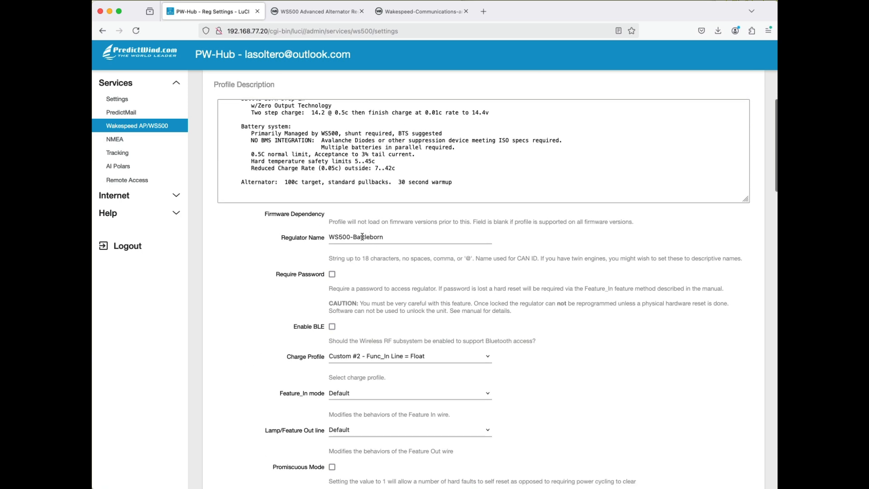
- Change the regulator name in the Basic Settings to WS500-SFK
{"action": "double_click", "coordinate": [362, 237]}
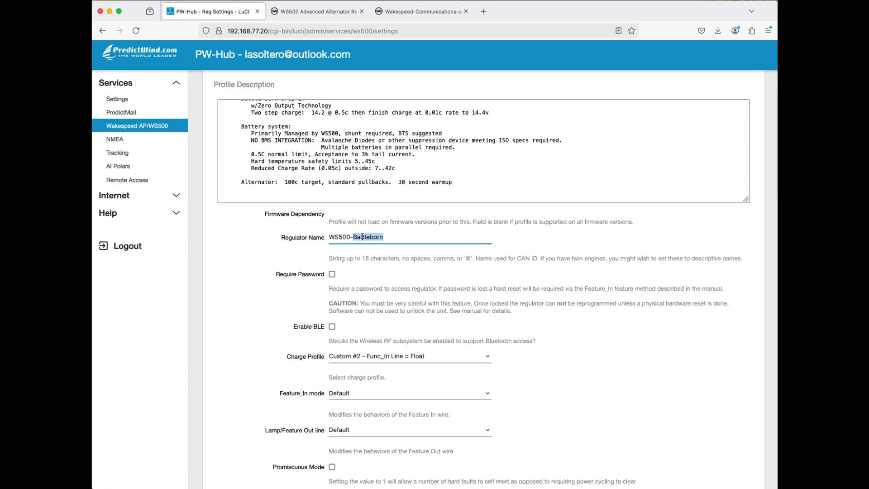
{"action": "type", "text": "S500-SFK"}
- Read through the Basic Settings below the regulator name, from Require Password through Promiscuous Mode to Battery Capacity
{"action": "scroll", "coordinate": [364, 256], "scroll_direction": "down", "scroll_amount": 3}
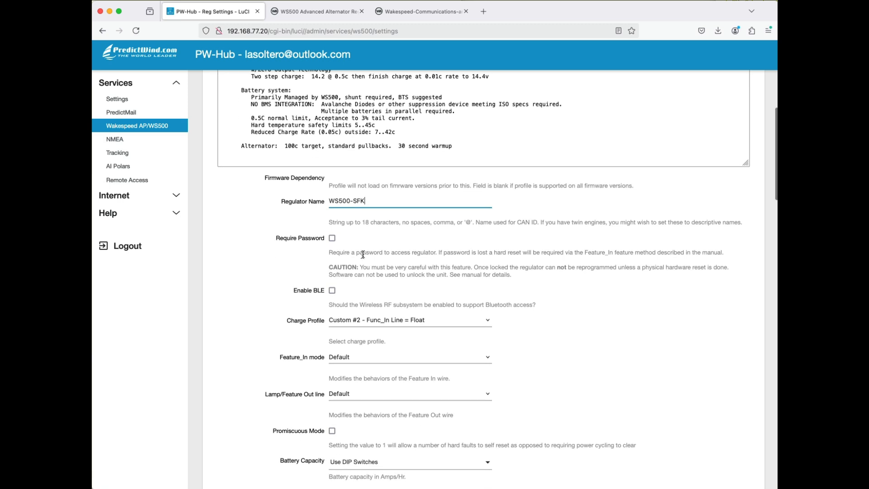
{"action": "scroll", "coordinate": [364, 254], "scroll_direction": "down", "scroll_amount": 3}
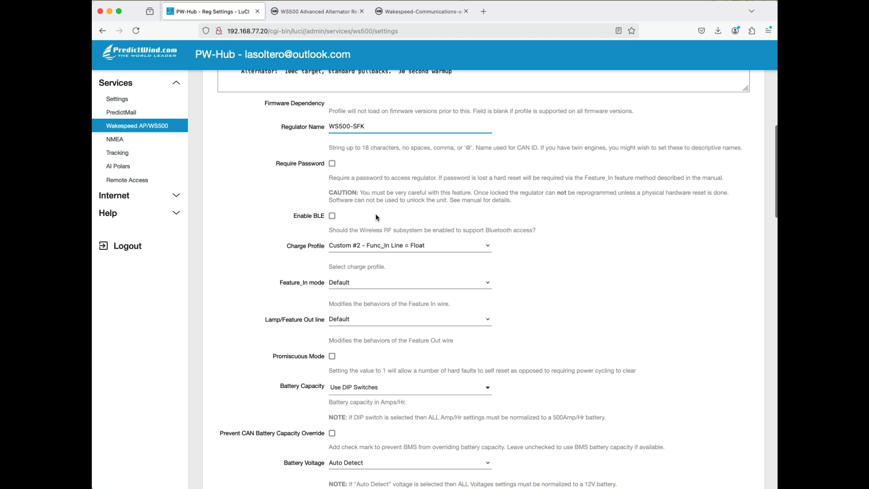
{"action": "scroll", "coordinate": [369, 213], "scroll_direction": "down", "scroll_amount": 2}
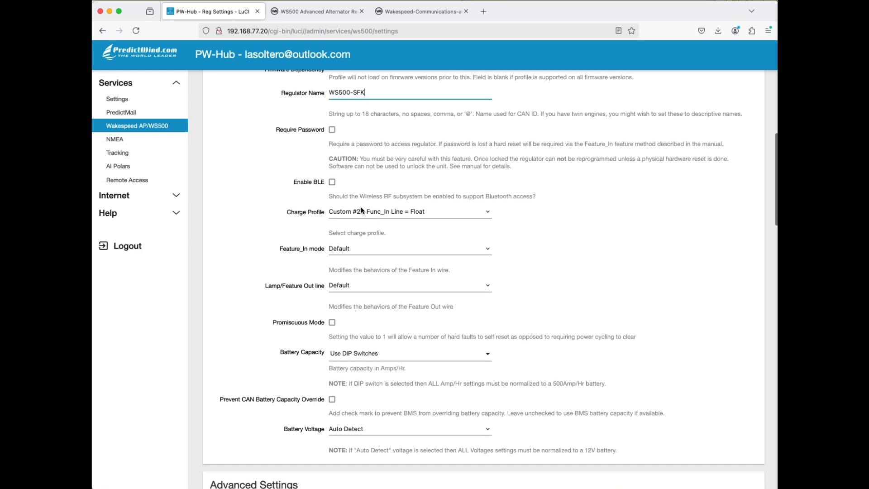
{"action": "scroll", "coordinate": [390, 203], "scroll_direction": "down", "scroll_amount": 2}
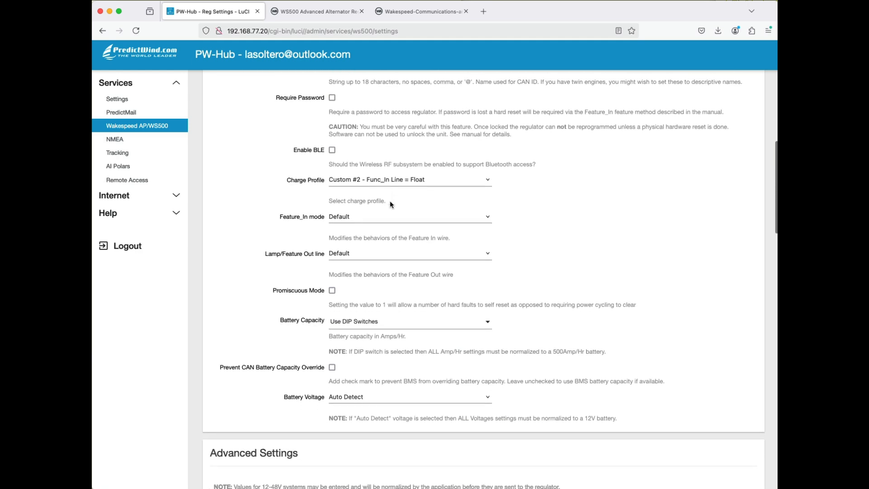
{"action": "scroll", "coordinate": [390, 200], "scroll_direction": "down", "scroll_amount": 2}
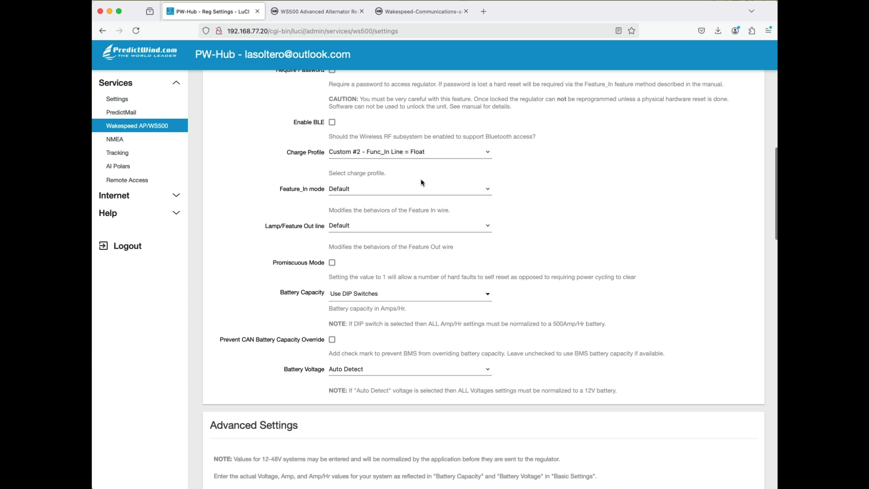
{"action": "scroll", "coordinate": [425, 181], "scroll_direction": "down", "scroll_amount": 1}
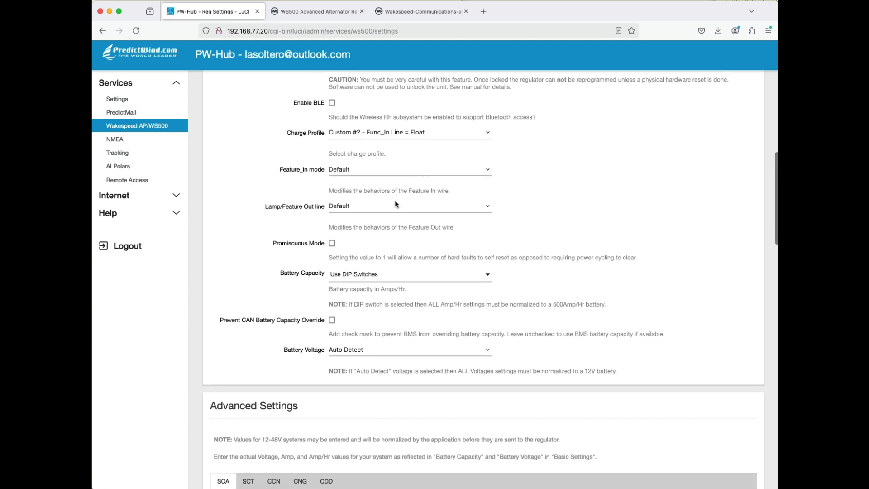
{"action": "scroll", "coordinate": [389, 219], "scroll_direction": "down", "scroll_amount": 1}
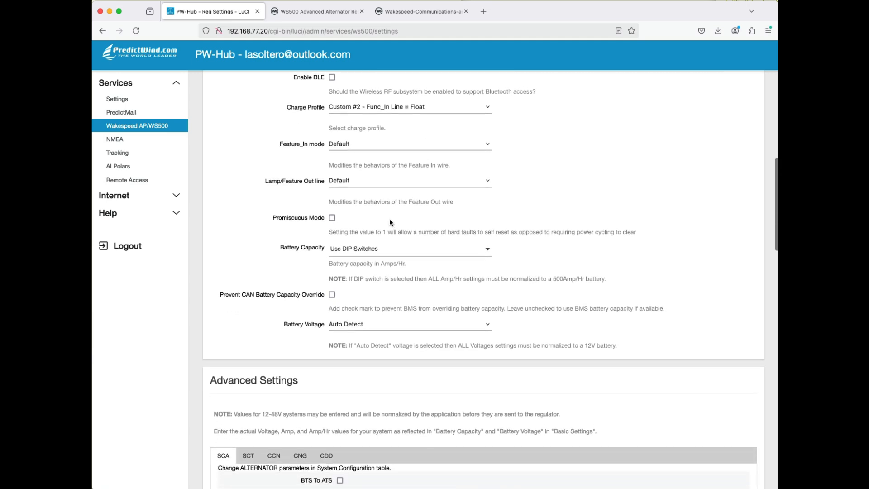
{"action": "scroll", "coordinate": [389, 220], "scroll_direction": "down", "scroll_amount": 1}
{"action": "scroll", "coordinate": [389, 220], "scroll_direction": "up", "scroll_amount": 2}
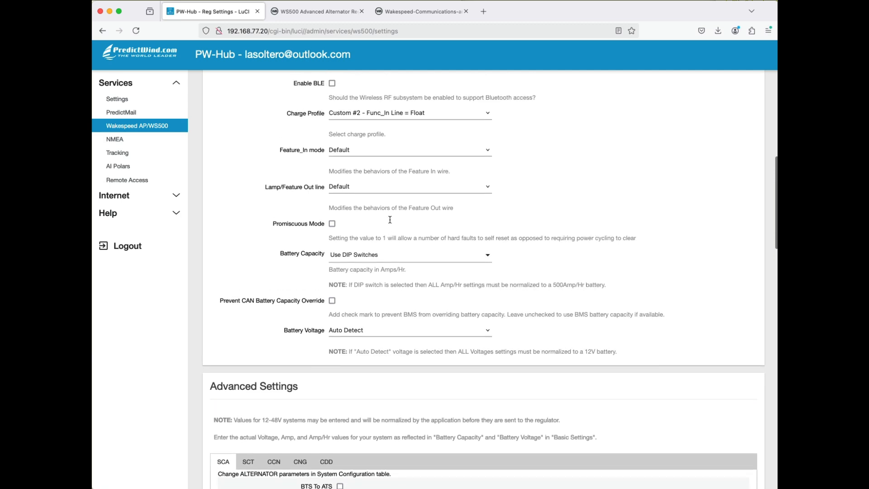
{"action": "scroll", "coordinate": [390, 244], "scroll_direction": "down", "scroll_amount": 1}
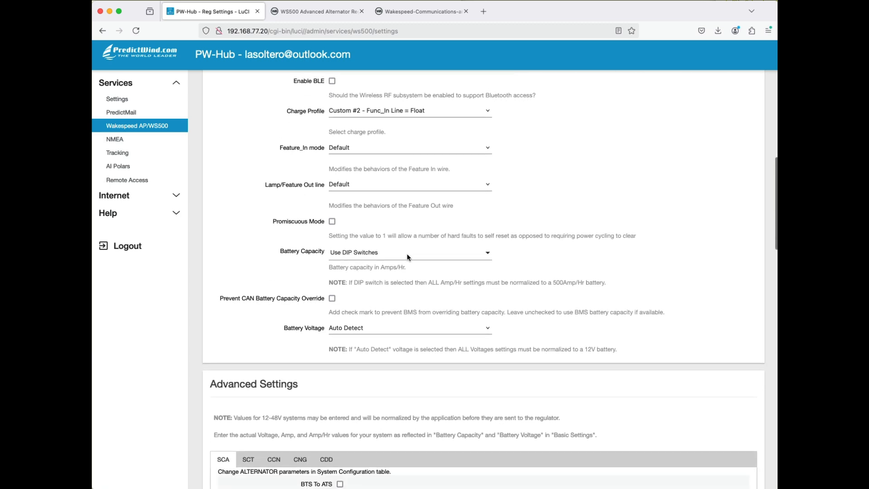
- Set the Battery Capacity in the Basic Settings to a custom value of 2400 Amp/Hr
{"action": "left_click", "coordinate": [406, 256]}
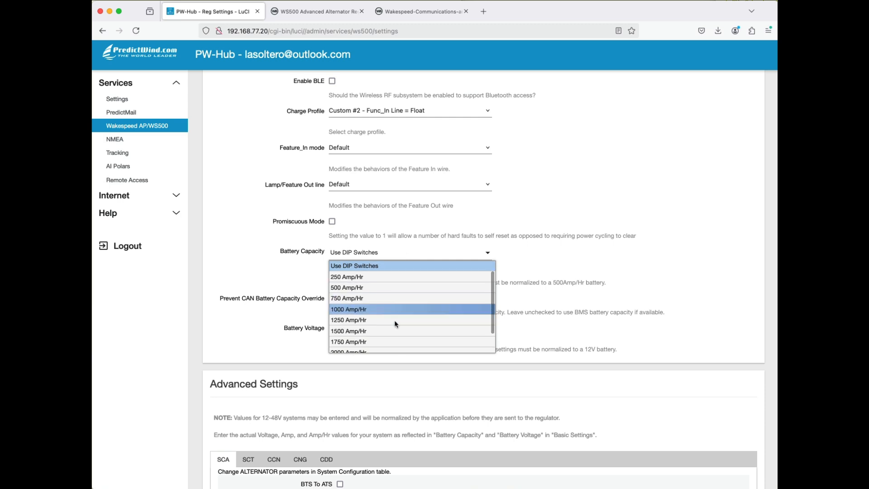
{"action": "scroll", "coordinate": [395, 319], "scroll_direction": "down", "scroll_amount": 3}
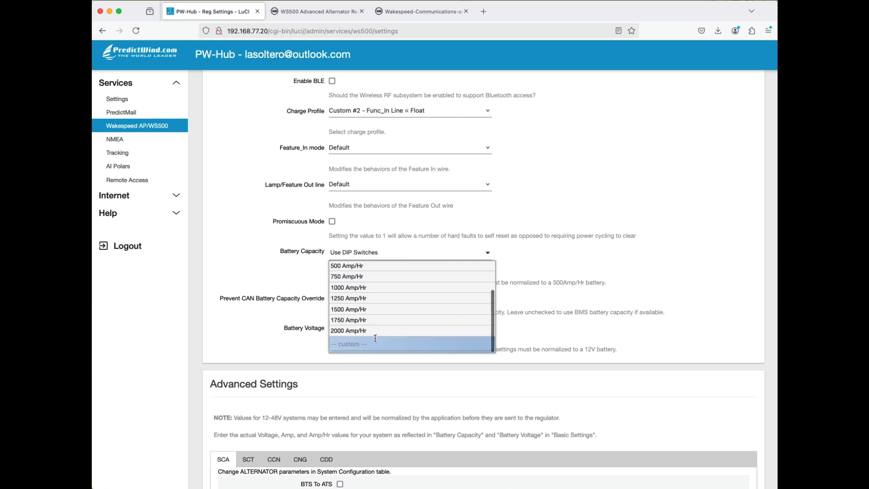
{"action": "type", "text": "2400"}
{"action": "key", "text": "Return"}
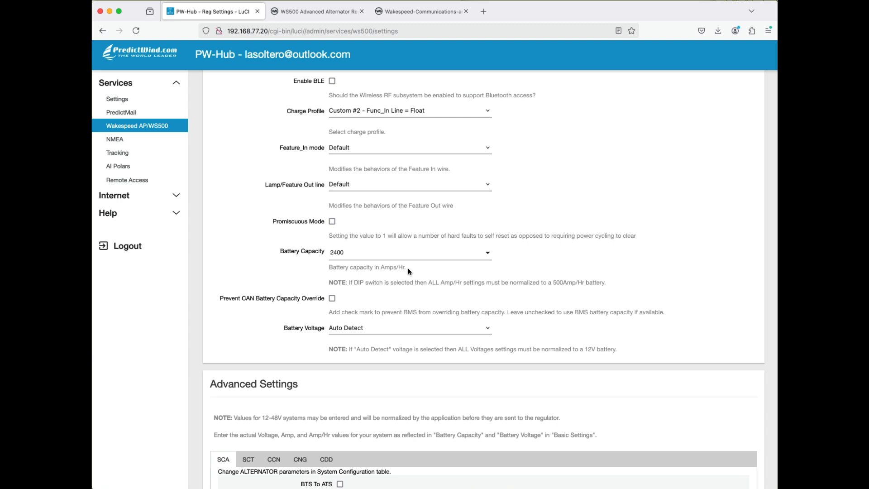
- Set the Battery Voltage in the Basic Settings to 12V
{"action": "scroll", "coordinate": [481, 274], "scroll_direction": "down", "scroll_amount": 2}
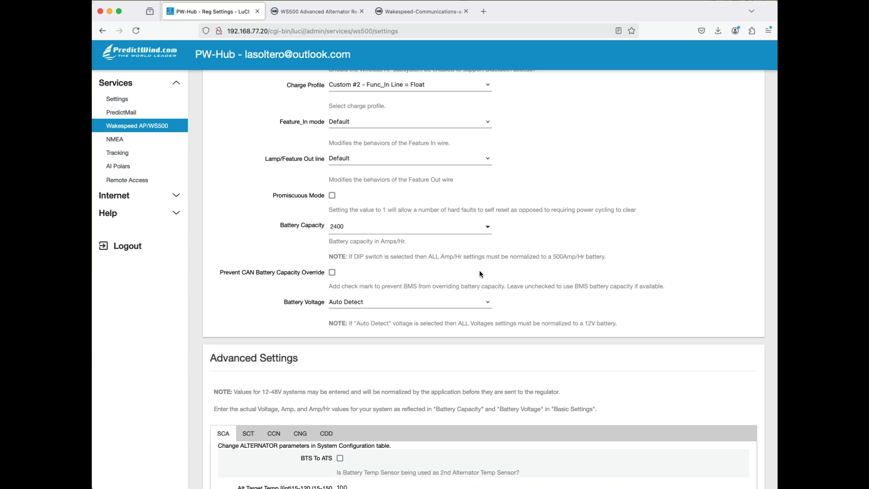
{"action": "scroll", "coordinate": [480, 274], "scroll_direction": "down", "scroll_amount": 1}
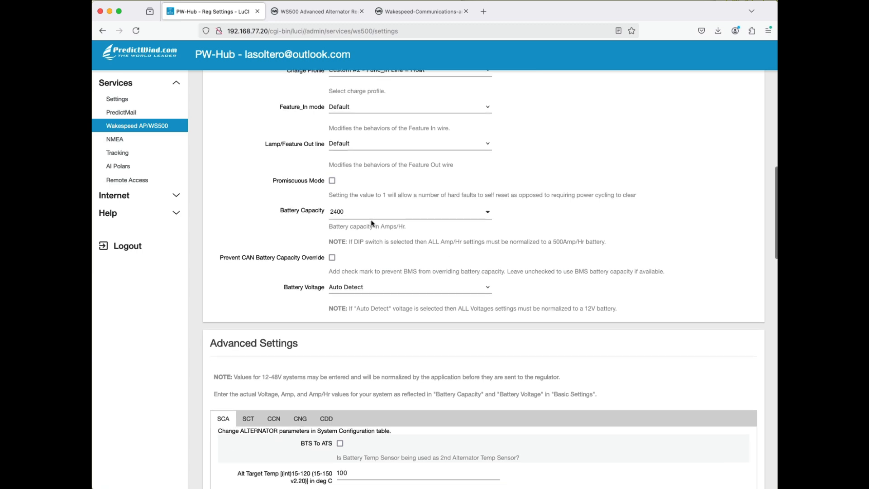
{"action": "scroll", "coordinate": [402, 263], "scroll_direction": "down", "scroll_amount": 2}
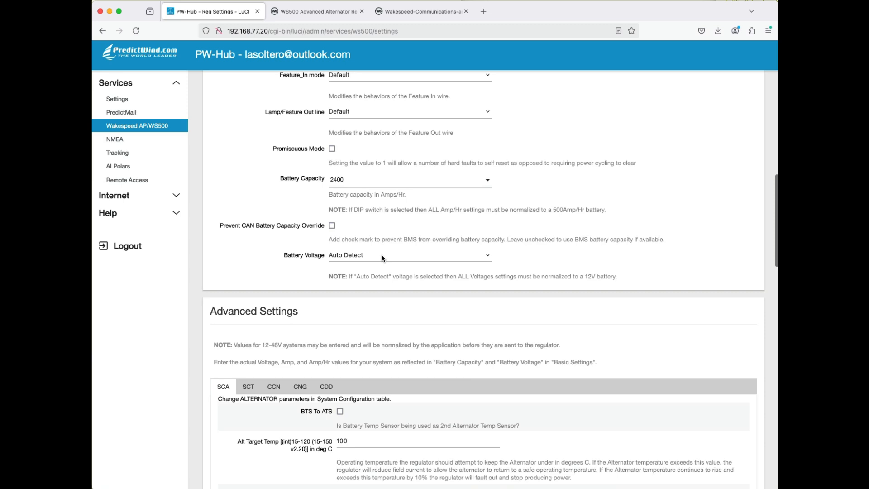
{"action": "left_click", "coordinate": [382, 255]}
{"action": "left_click", "coordinate": [372, 264]}
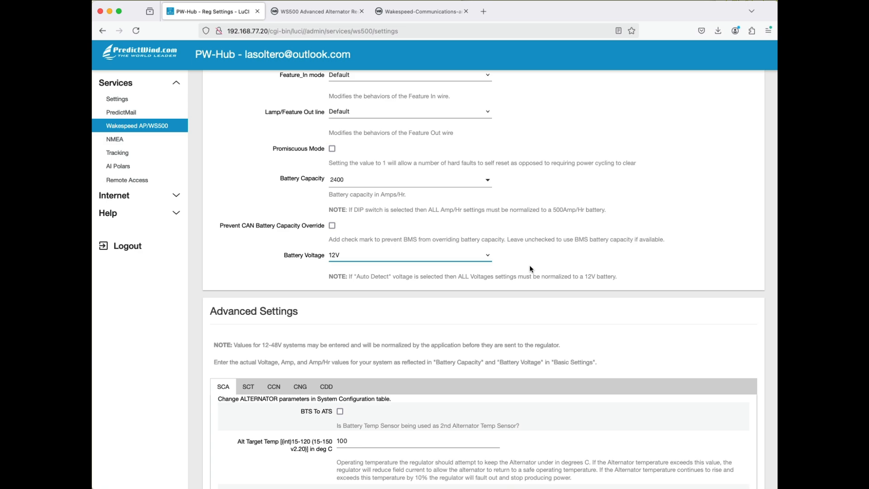
- Recheck the Basic Settings and examine the Alt Target Temp parameter among the alternator (SCA) settings in Advanced Settings
{"action": "scroll", "coordinate": [531, 267], "scroll_direction": "down", "scroll_amount": 3}
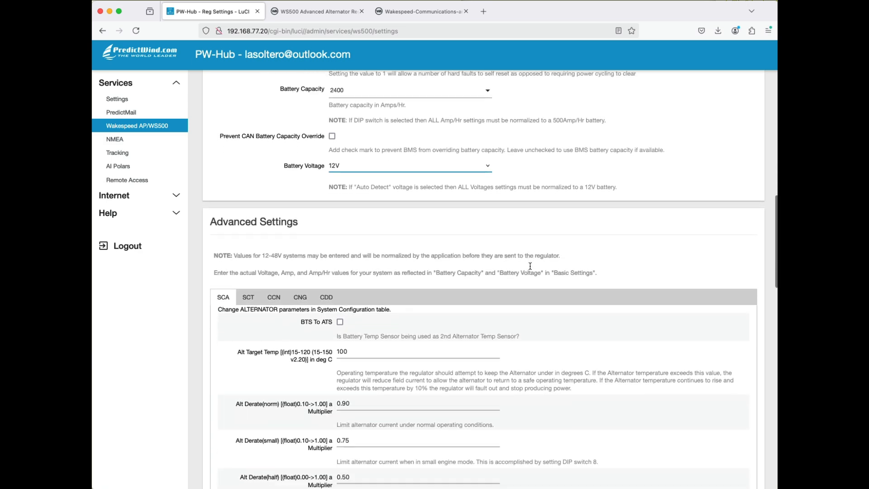
{"action": "scroll", "coordinate": [531, 268], "scroll_direction": "up", "scroll_amount": 5}
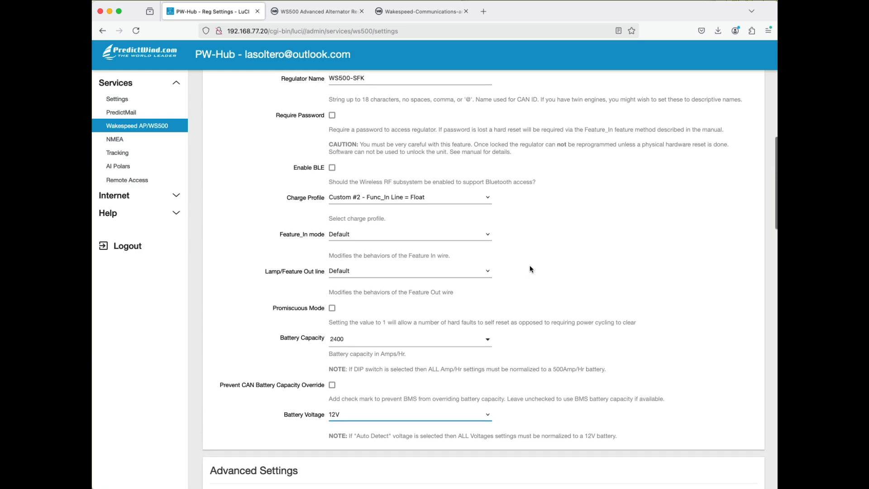
{"action": "scroll", "coordinate": [531, 269], "scroll_direction": "down", "scroll_amount": 6}
{"action": "scroll", "coordinate": [530, 269], "scroll_direction": "down", "scroll_amount": 3}
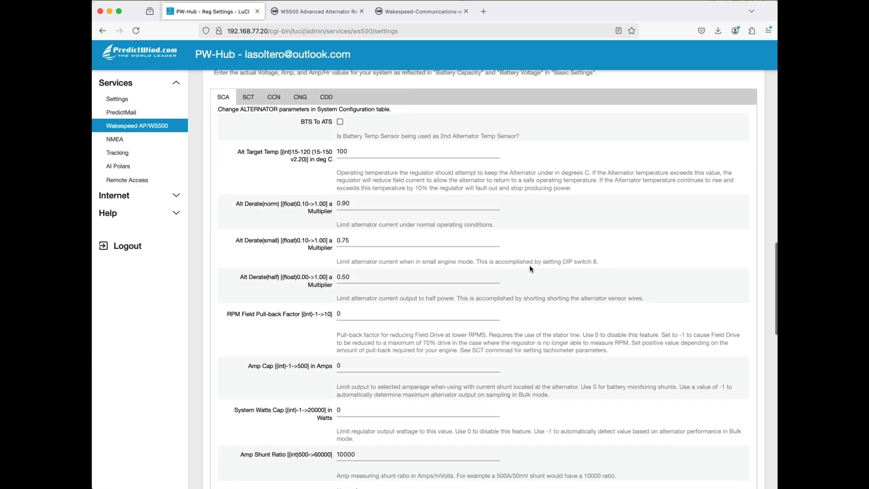
{"action": "scroll", "coordinate": [531, 268], "scroll_direction": "up", "scroll_amount": 1}
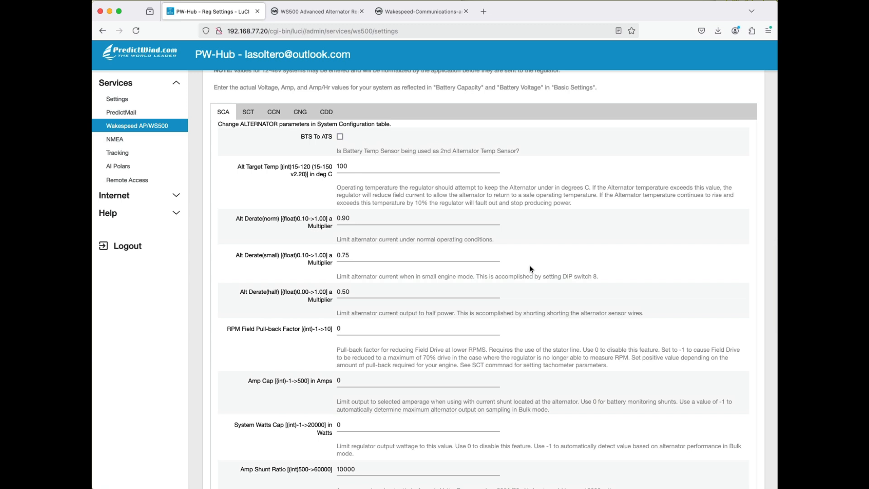
{"action": "scroll", "coordinate": [531, 269], "scroll_direction": "down", "scroll_amount": 1}
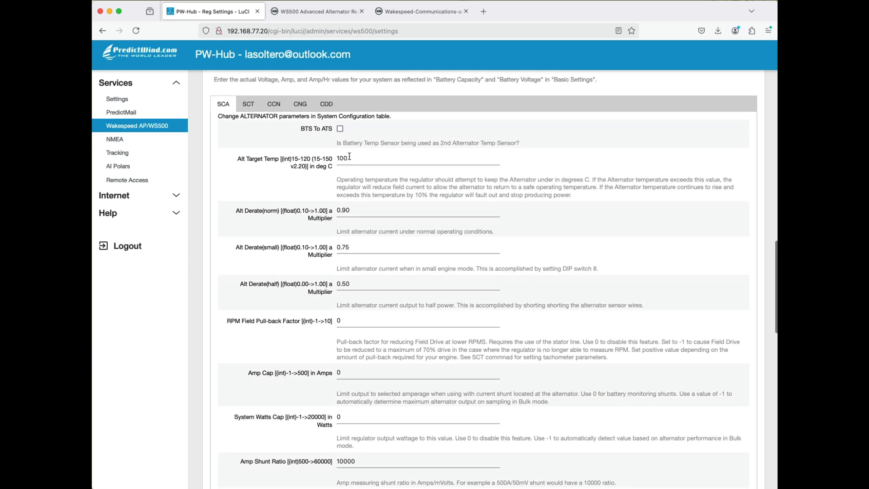
{"action": "double_click", "coordinate": [349, 157]}
{"action": "scroll", "coordinate": [487, 177], "scroll_direction": "down", "scroll_amount": 1}
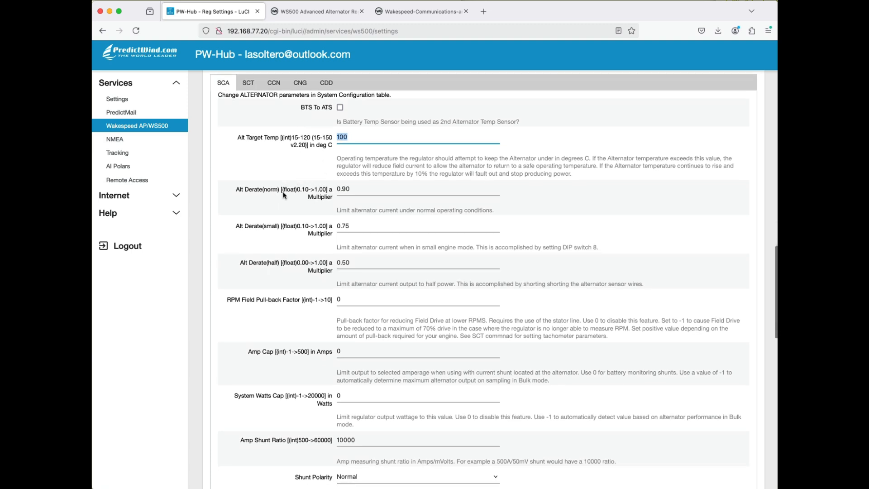
- Examine the normal, small and half Alt Derate multipliers and their explanations in the SCA parameters
{"action": "double_click", "coordinate": [363, 192]}
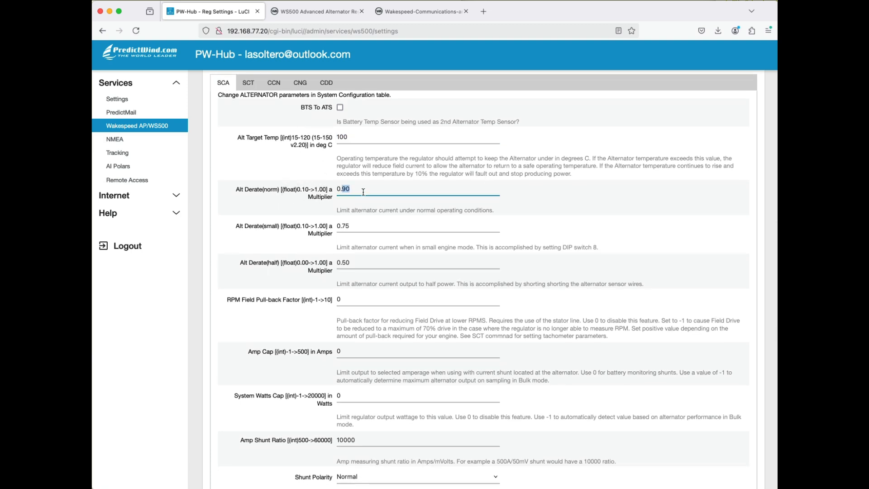
{"action": "double_click", "coordinate": [272, 190]}
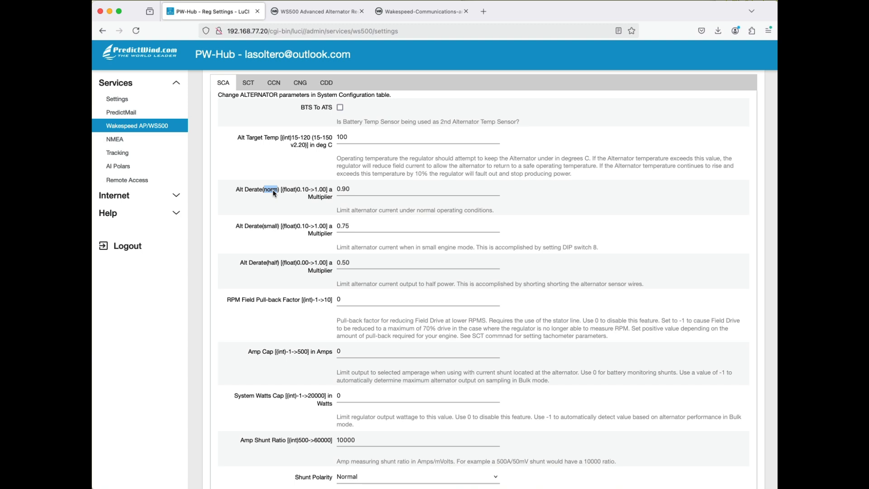
{"action": "scroll", "coordinate": [283, 195], "scroll_direction": "down", "scroll_amount": 2}
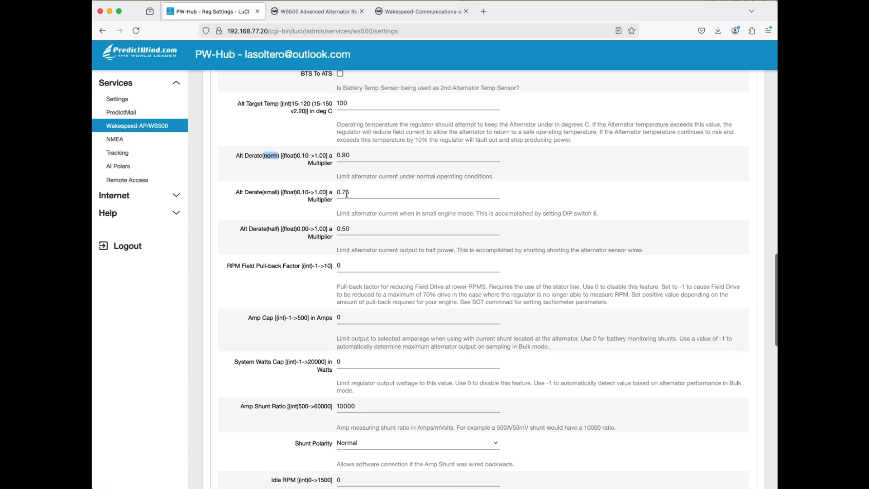
{"action": "left_click_drag", "start_coordinate": [340, 192], "coordinate": [356, 194]}
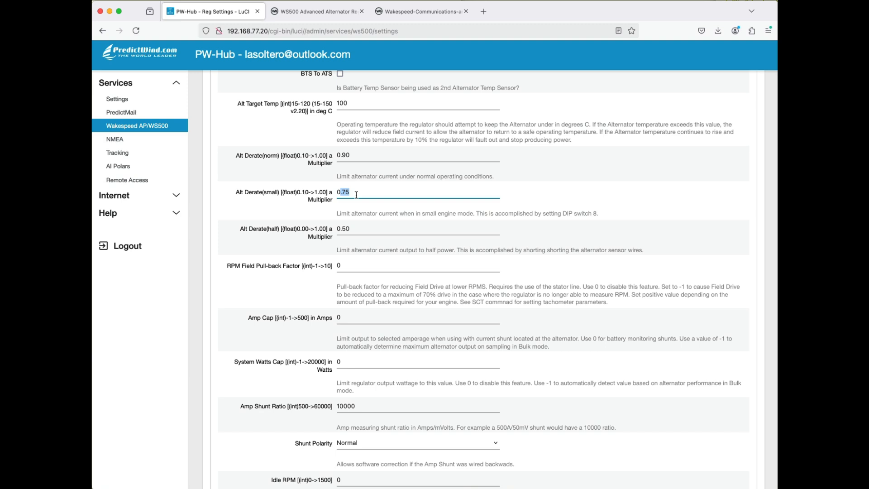
{"action": "double_click", "coordinate": [345, 229]}
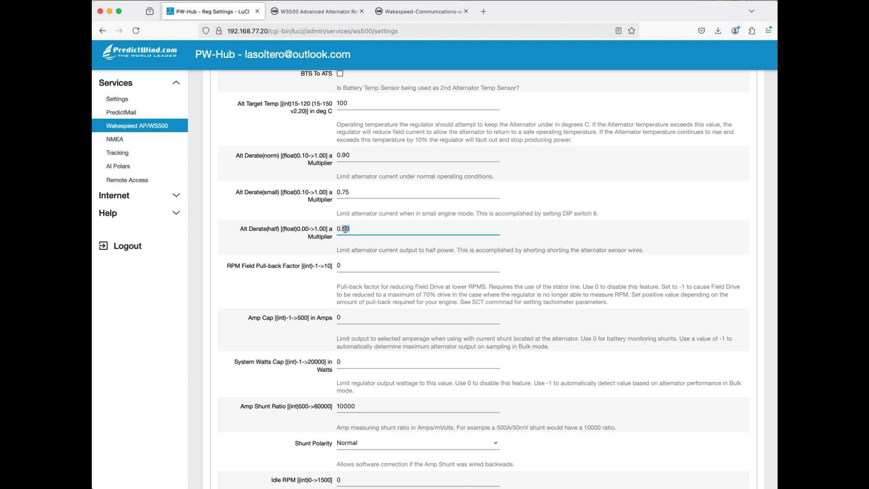
{"action": "double_click", "coordinate": [272, 228]}
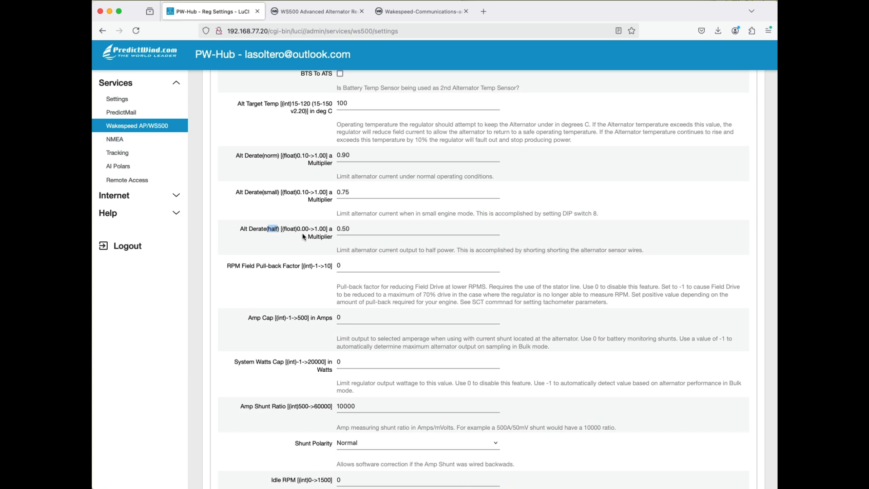
{"action": "left_click_drag", "start_coordinate": [349, 229], "coordinate": [336, 228]}
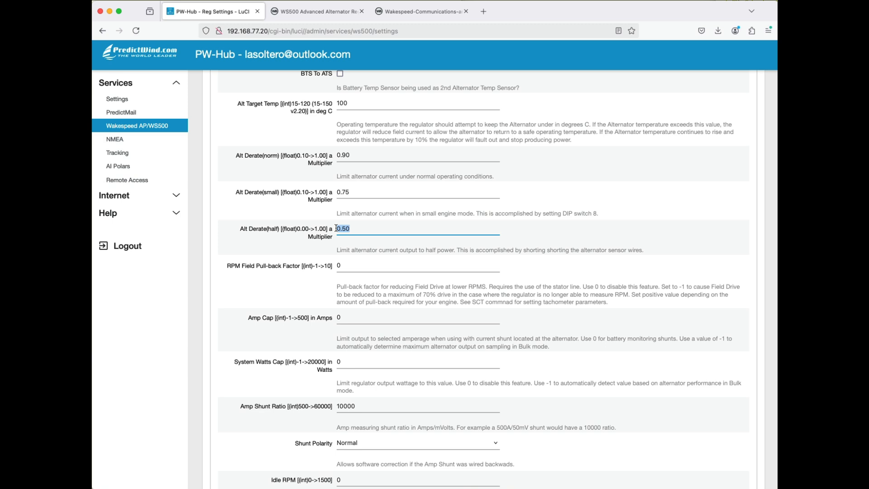
- Examine the Amp Shunt Ratio with its example explanation and the remaining SCA parameters down to BMS Amp Cap
{"action": "scroll", "coordinate": [335, 227], "scroll_direction": "down", "scroll_amount": 5}
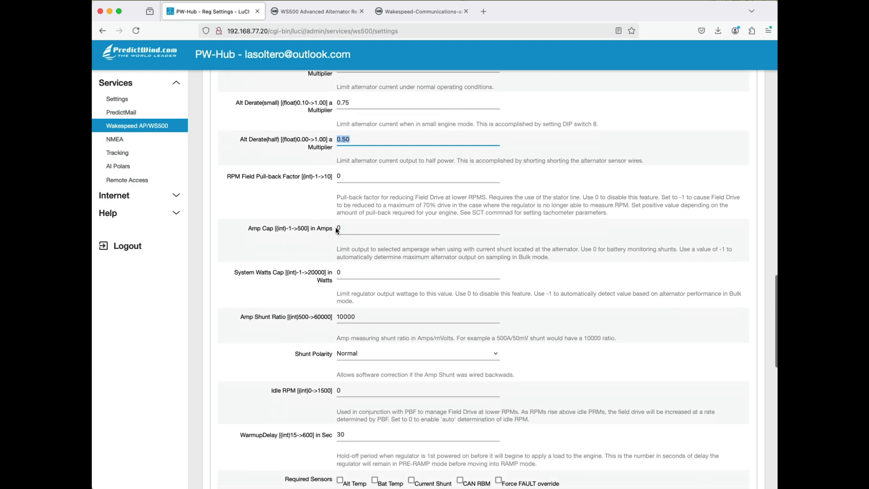
{"action": "scroll", "coordinate": [336, 227], "scroll_direction": "down", "scroll_amount": 2}
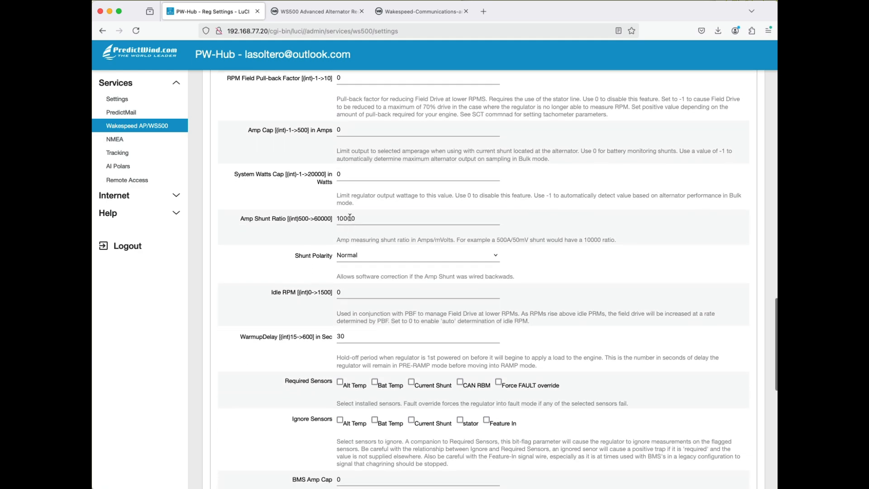
{"action": "double_click", "coordinate": [349, 217]}
{"action": "scroll", "coordinate": [435, 230], "scroll_direction": "down", "scroll_amount": 1}
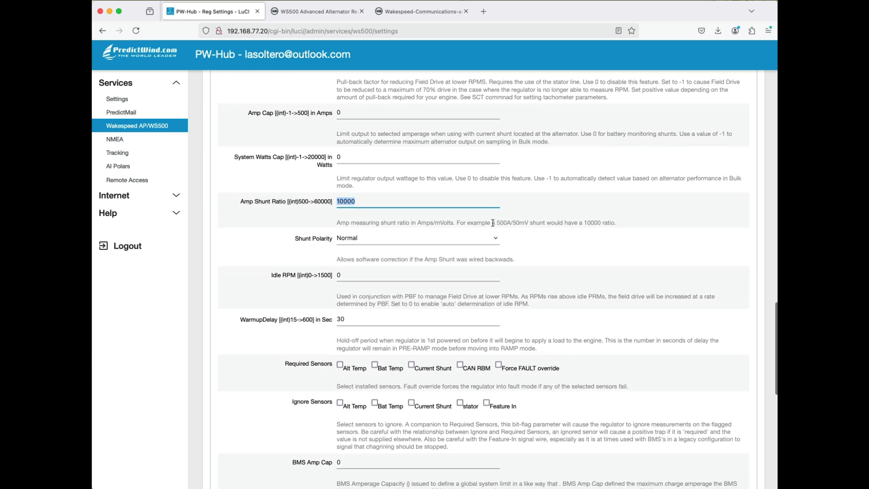
{"action": "double_click", "coordinate": [504, 223]}
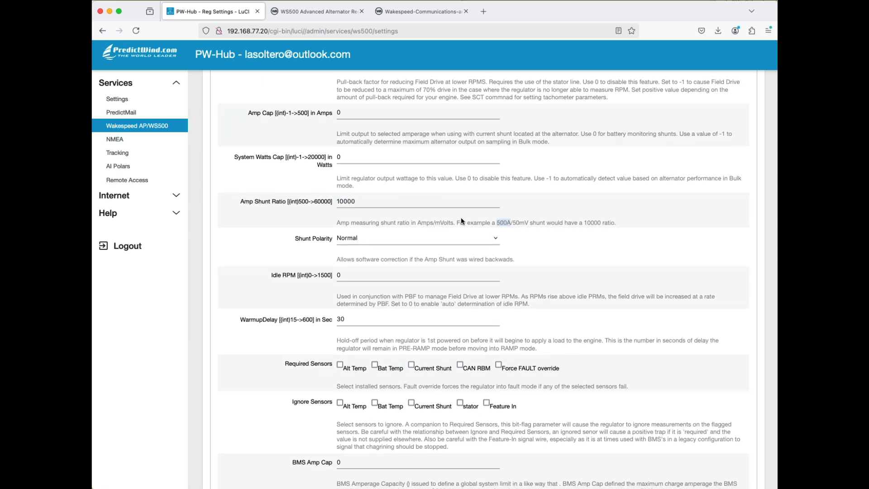
{"action": "scroll", "coordinate": [474, 229], "scroll_direction": "down", "scroll_amount": 2}
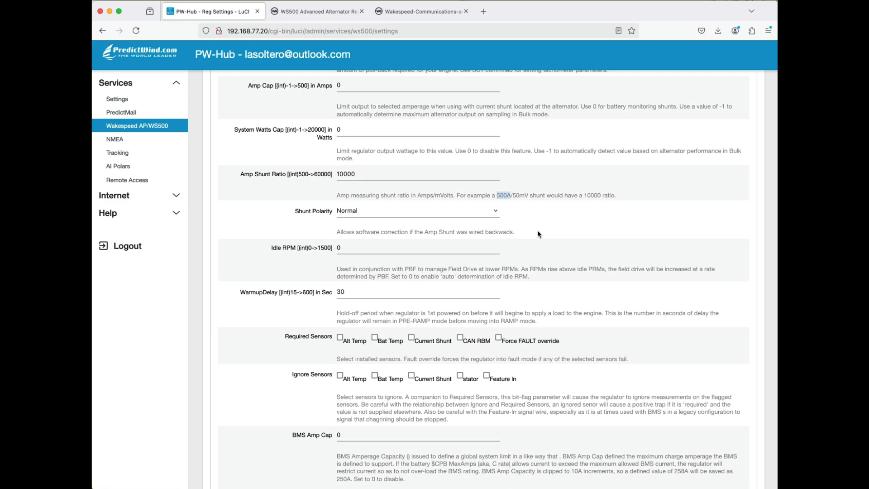
{"action": "scroll", "coordinate": [538, 233], "scroll_direction": "down", "scroll_amount": 3}
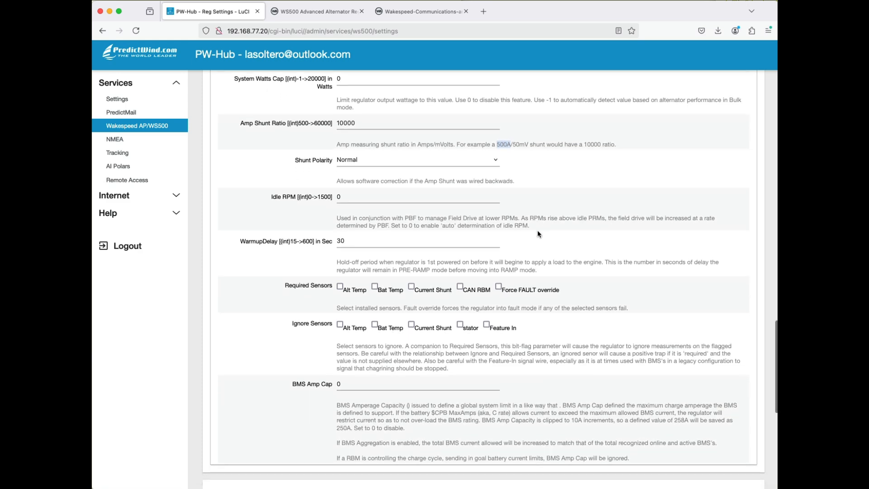
- Mark Alt Temp and Bat Temp as required sensors in the SCA parameters, leaving Force FAULT override off
{"action": "scroll", "coordinate": [388, 192], "scroll_direction": "down", "scroll_amount": 3}
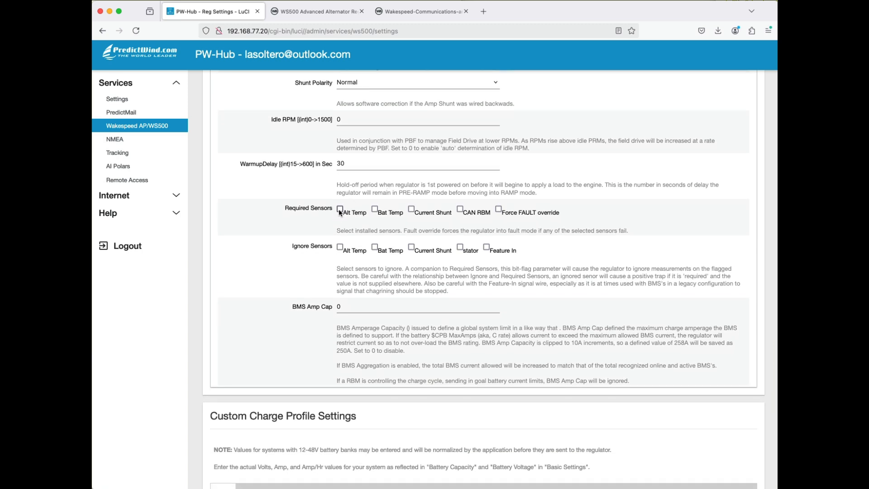
{"action": "left_click", "coordinate": [341, 209]}
{"action": "left_click", "coordinate": [375, 210]}
{"action": "left_click", "coordinate": [498, 210]}
{"action": "left_click", "coordinate": [499, 211]}
- Add the stator to the ignored sensors in the SCA parameters
{"action": "scroll", "coordinate": [512, 218], "scroll_direction": "down", "scroll_amount": 2}
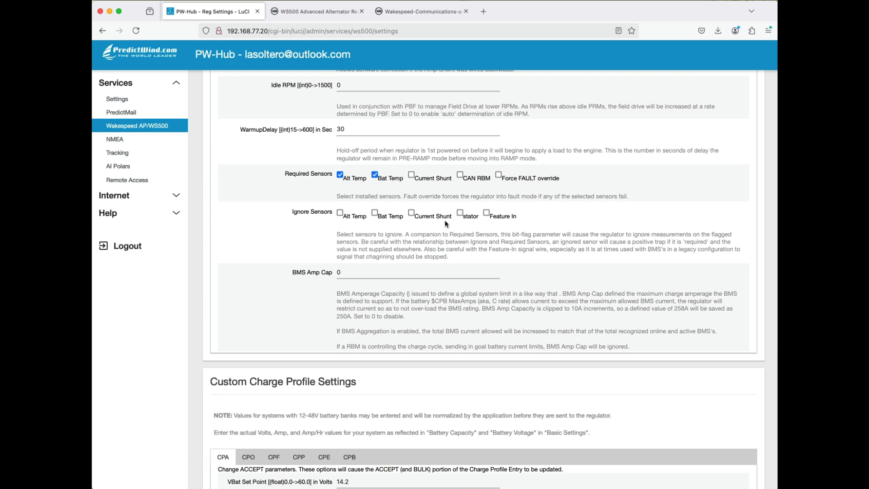
{"action": "left_click", "coordinate": [460, 214]}
{"action": "scroll", "coordinate": [482, 234], "scroll_direction": "down", "scroll_amount": 1}
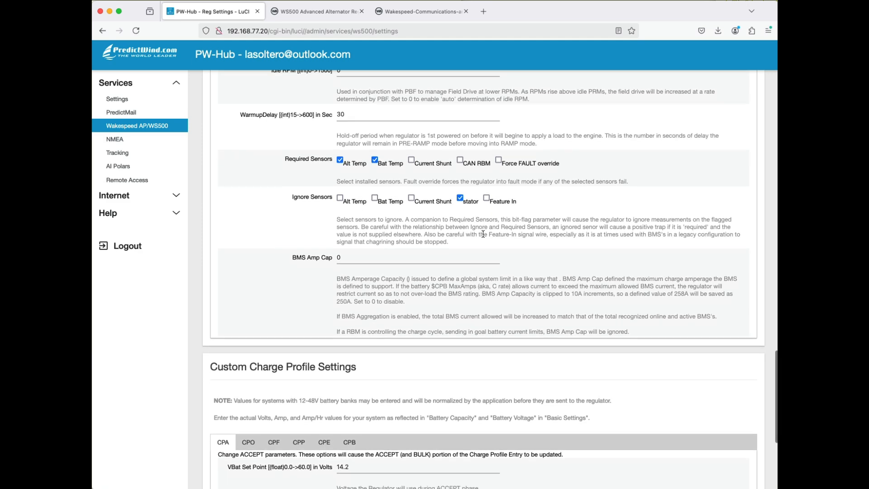
{"action": "scroll", "coordinate": [483, 234], "scroll_direction": "up", "scroll_amount": 2}
{"action": "scroll", "coordinate": [483, 235], "scroll_direction": "down", "scroll_amount": 1}
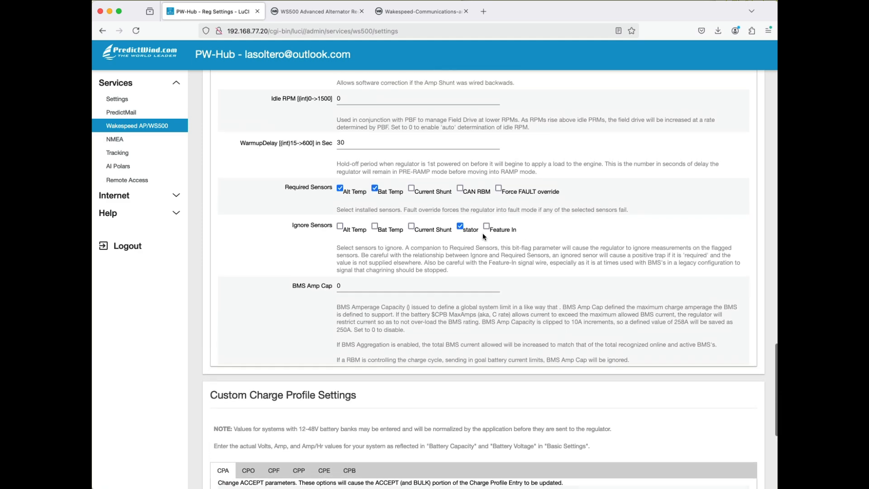
- Examine the BMS Amp Cap explanation and the ACCEPT parameters in the Custom Charge Profile Settings
{"action": "scroll", "coordinate": [483, 234], "scroll_direction": "down", "scroll_amount": 3}
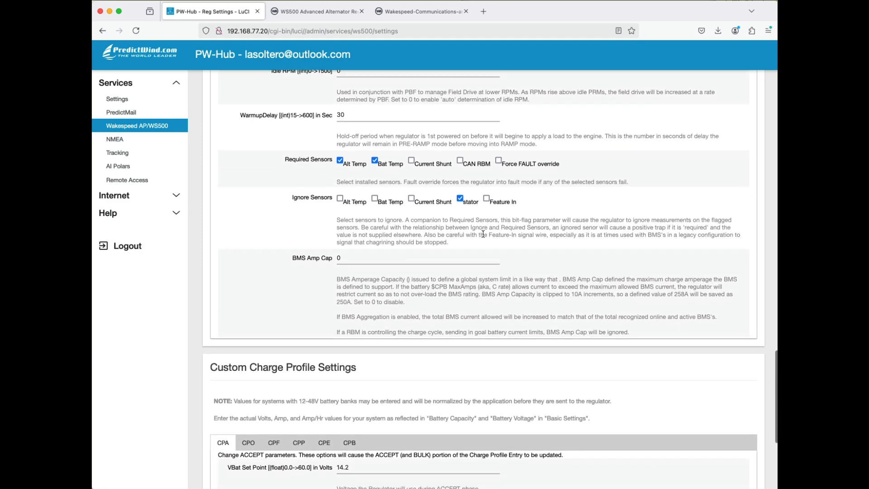
{"action": "scroll", "coordinate": [483, 234], "scroll_direction": "down", "scroll_amount": 2}
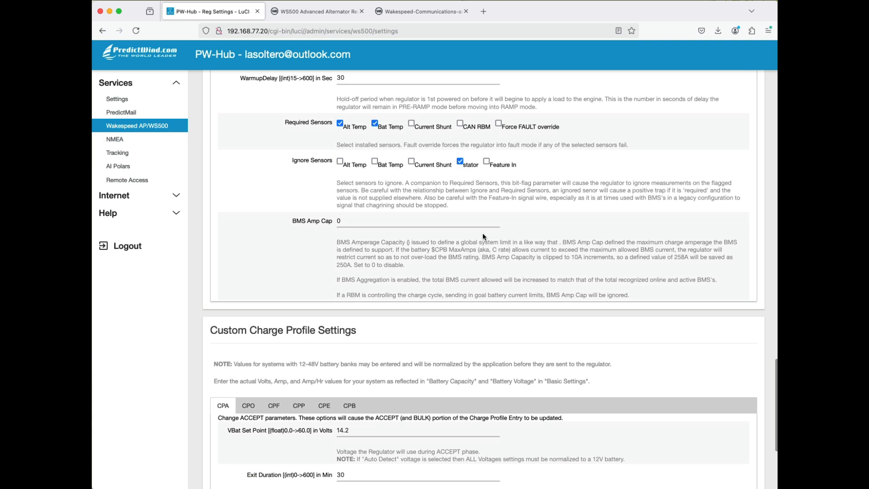
{"action": "scroll", "coordinate": [482, 236], "scroll_direction": "down", "scroll_amount": 1}
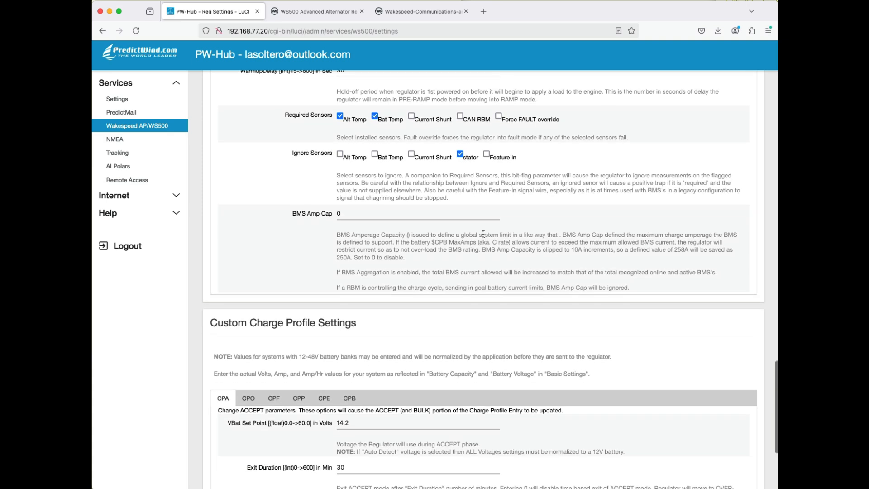
{"action": "scroll", "coordinate": [484, 234], "scroll_direction": "down", "scroll_amount": 10}
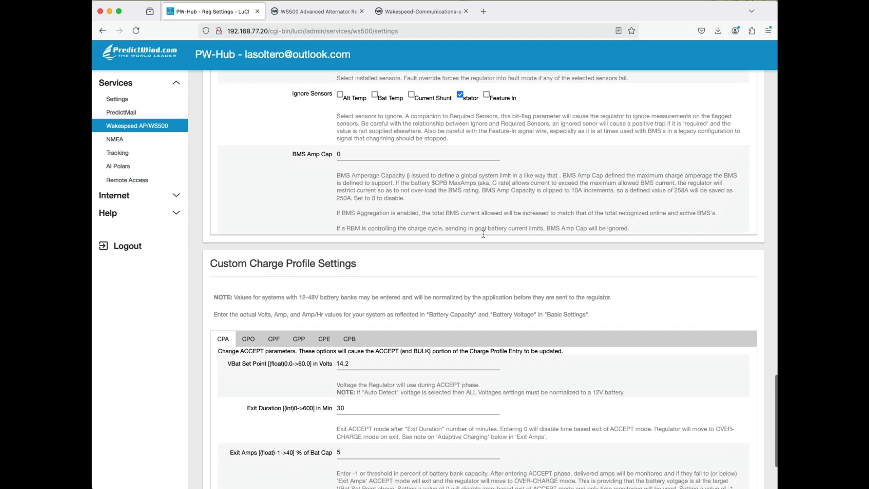
{"action": "scroll", "coordinate": [483, 236], "scroll_direction": "up", "scroll_amount": 10}
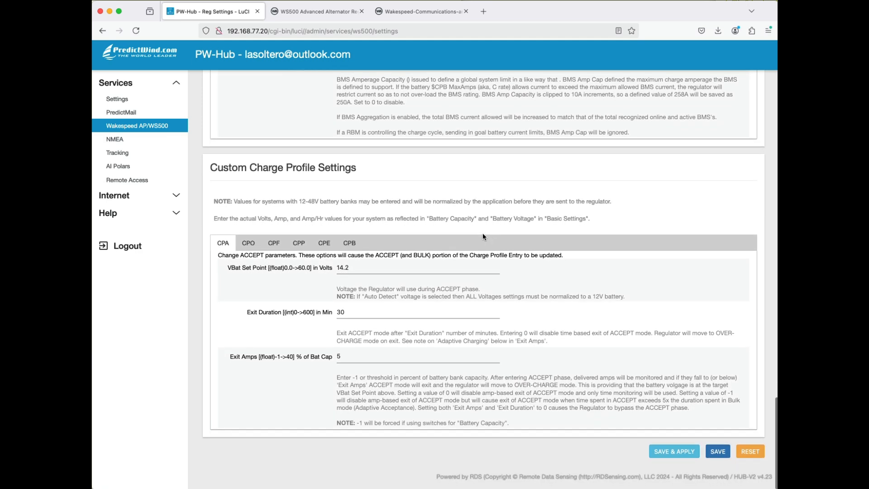
{"action": "scroll", "coordinate": [482, 235], "scroll_direction": "up", "scroll_amount": 20}
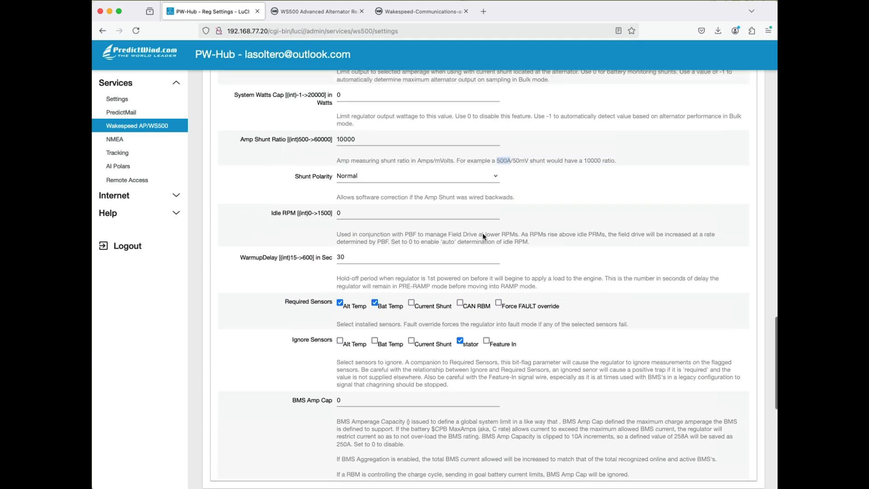
- Examine the tachometer (SCT) parameters in Advanced Settings, including alternator poles, drive ratio and half-power RPM
{"action": "scroll", "coordinate": [483, 233], "scroll_direction": "down", "scroll_amount": 5}
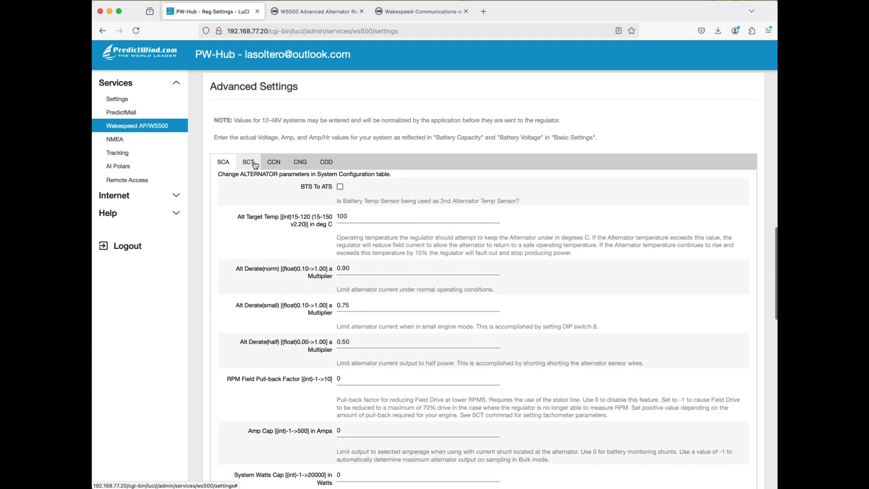
{"action": "left_click", "coordinate": [249, 163]}
{"action": "scroll", "coordinate": [283, 186], "scroll_direction": "down", "scroll_amount": 1}
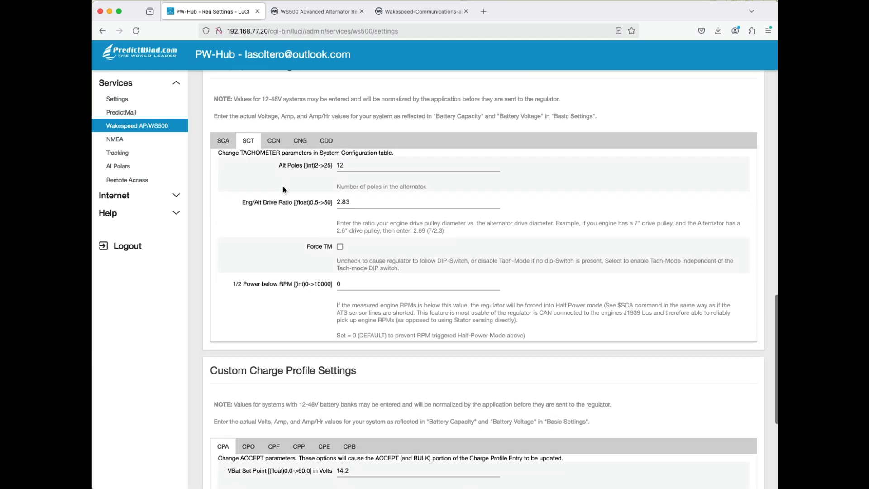
{"action": "scroll", "coordinate": [284, 186], "scroll_direction": "up", "scroll_amount": 1}
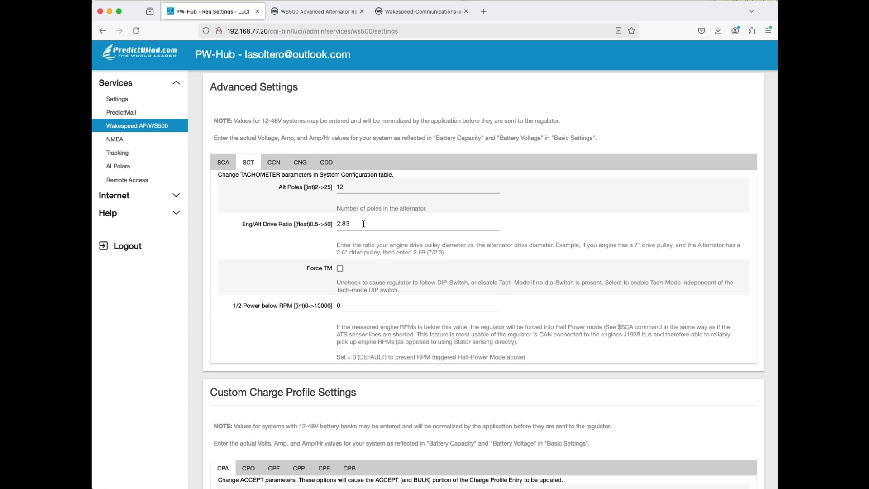
- Examine the CAN (CCN) parameters in Advanced Settings, from Battery Instance Override down to Aggregate BMS
{"action": "left_click", "coordinate": [280, 167]}
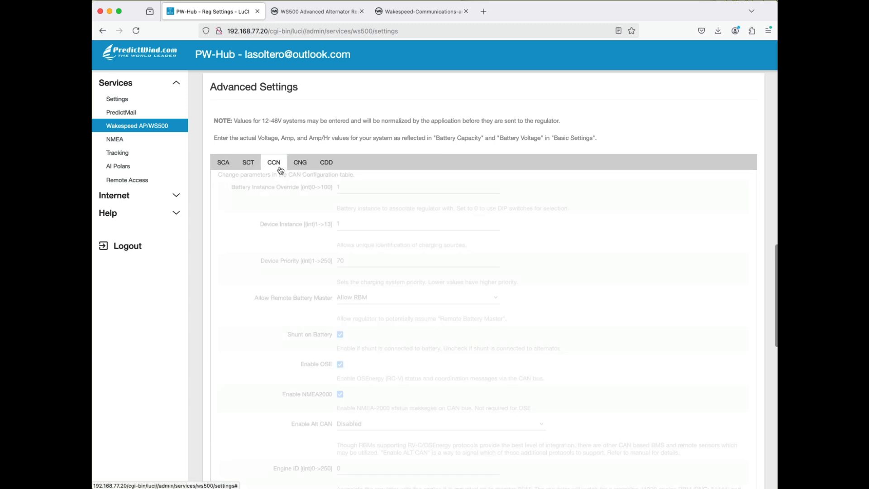
{"action": "scroll", "coordinate": [423, 234], "scroll_direction": "down", "scroll_amount": 2}
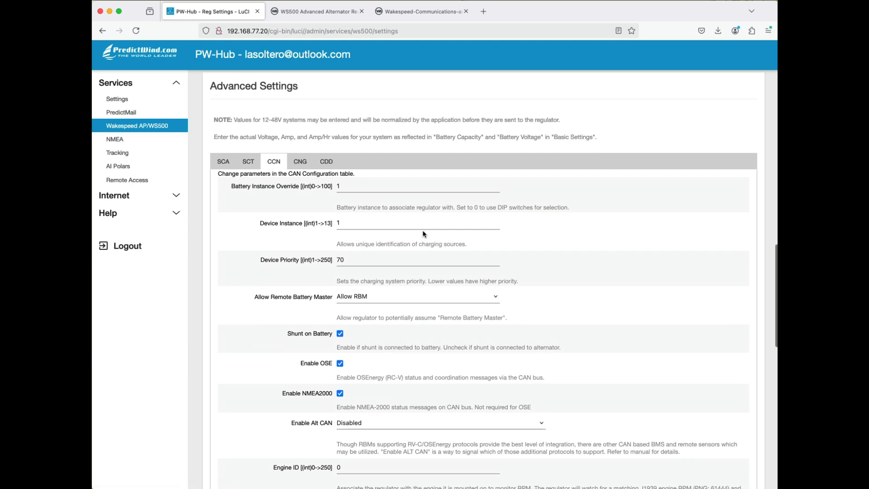
{"action": "scroll", "coordinate": [424, 232], "scroll_direction": "down", "scroll_amount": 3}
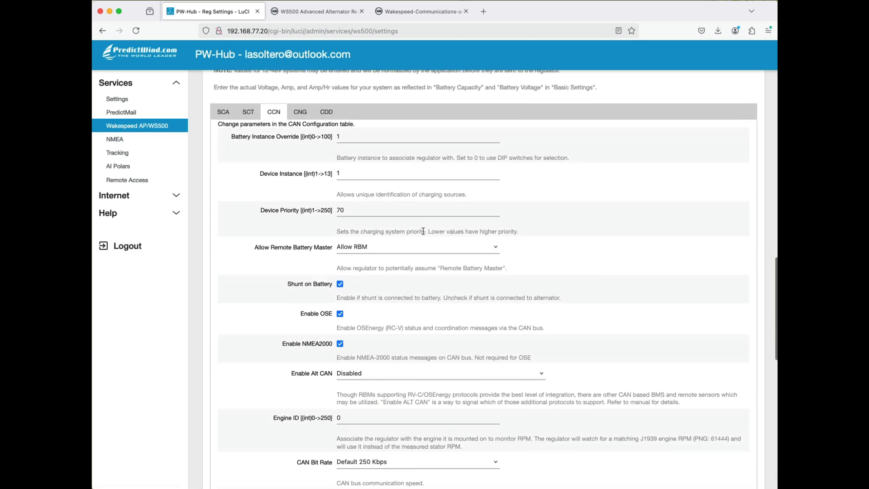
{"action": "scroll", "coordinate": [422, 232], "scroll_direction": "down", "scroll_amount": 2}
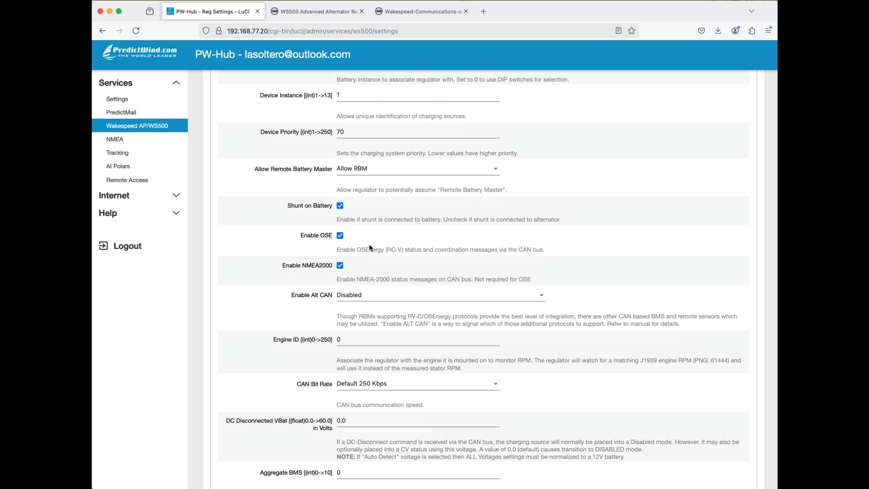
{"action": "scroll", "coordinate": [368, 247], "scroll_direction": "down", "scroll_amount": 1}
{"action": "scroll", "coordinate": [369, 245], "scroll_direction": "down", "scroll_amount": 1}
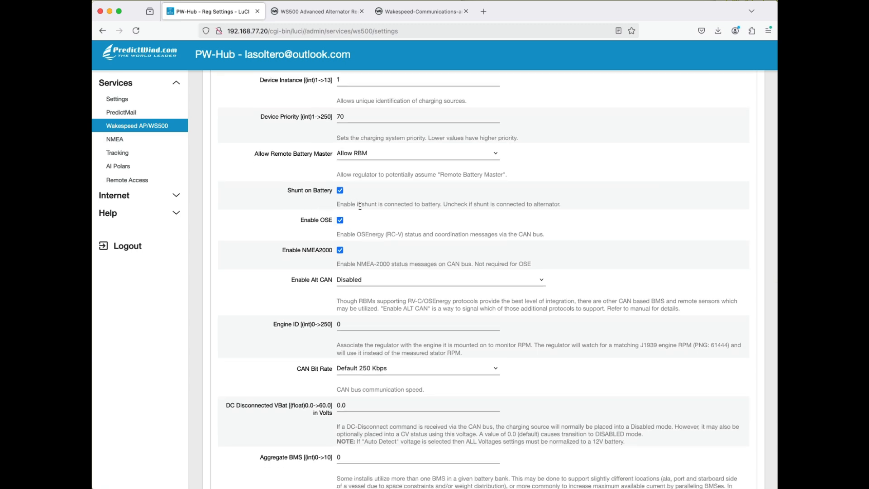
{"action": "scroll", "coordinate": [368, 208], "scroll_direction": "down", "scroll_amount": 5}
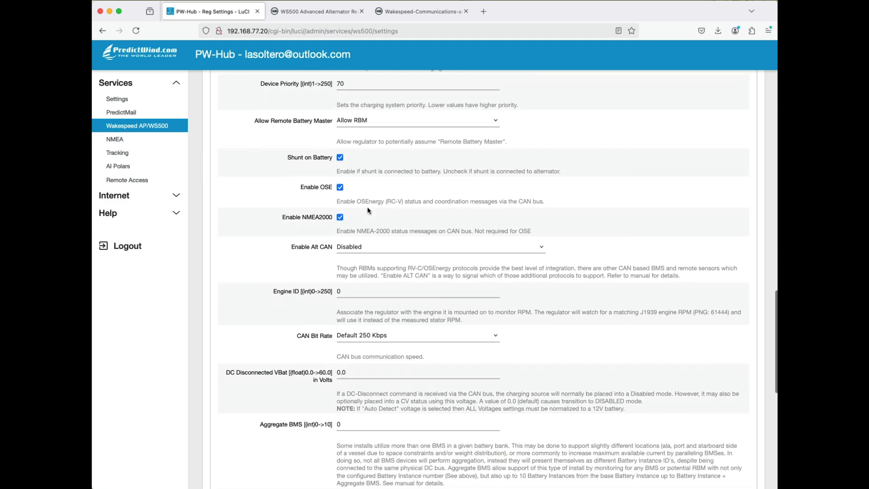
- Set the RPM Field Modifier in the engine (CNG) parameters to 2800 and refresh the RFM labels
{"action": "scroll", "coordinate": [368, 207], "scroll_direction": "up", "scroll_amount": 15}
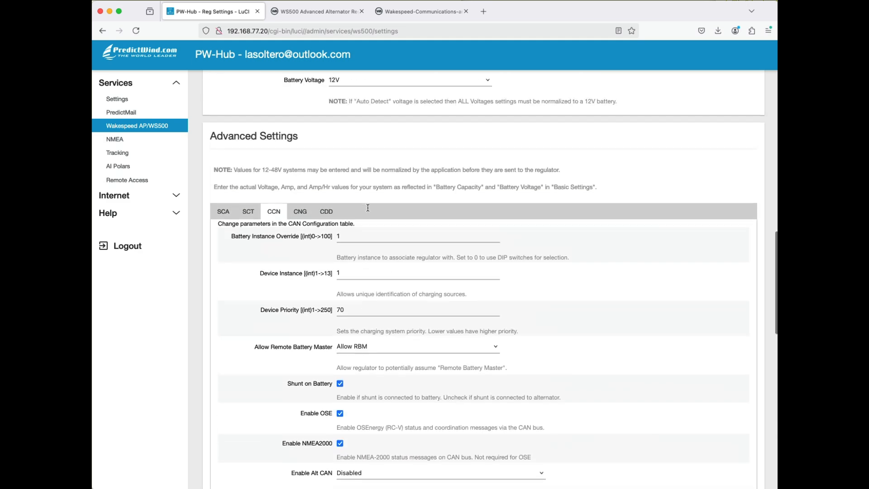
{"action": "scroll", "coordinate": [368, 206], "scroll_direction": "down", "scroll_amount": 2}
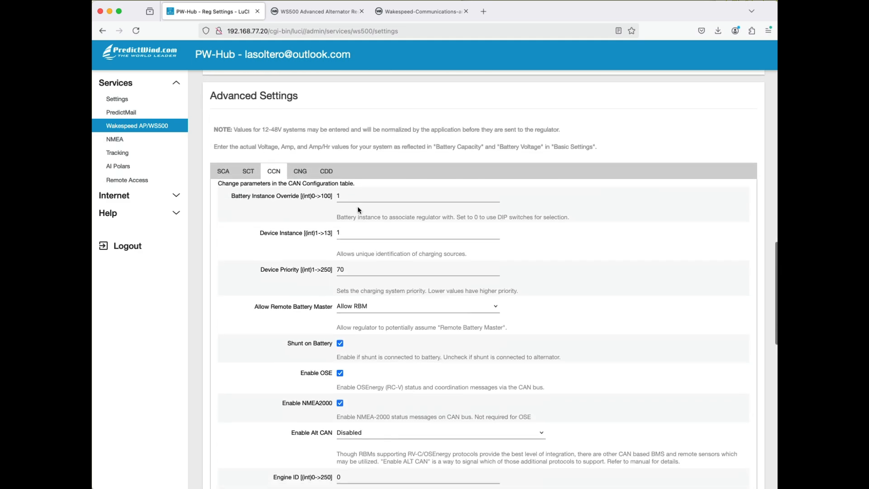
{"action": "left_click", "coordinate": [301, 172]}
{"action": "scroll", "coordinate": [505, 230], "scroll_direction": "down", "scroll_amount": 2}
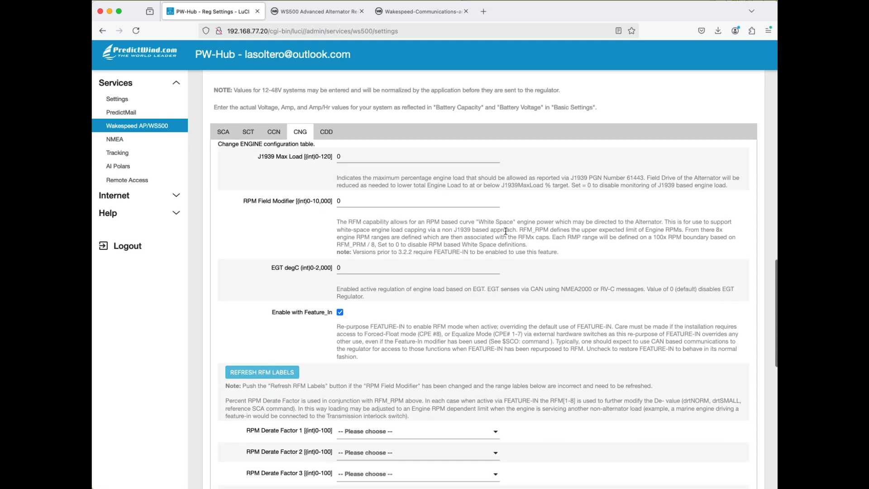
{"action": "scroll", "coordinate": [506, 231], "scroll_direction": "down", "scroll_amount": 2}
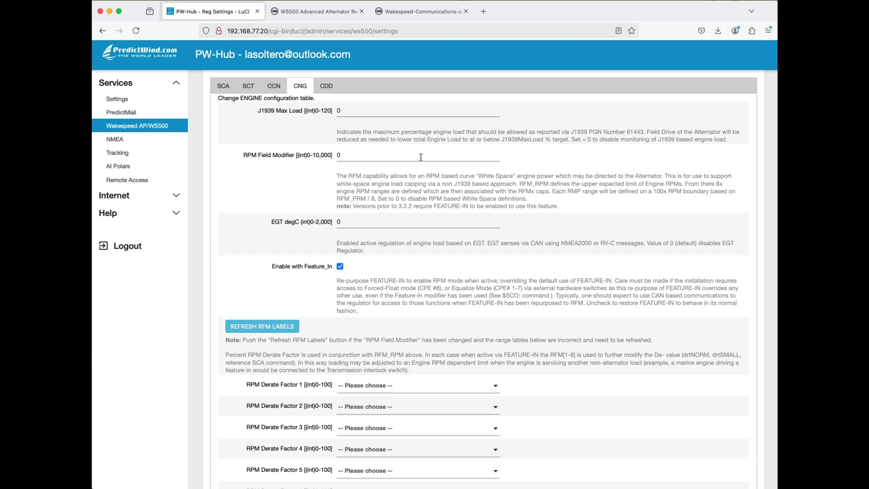
{"action": "double_click", "coordinate": [365, 160]}
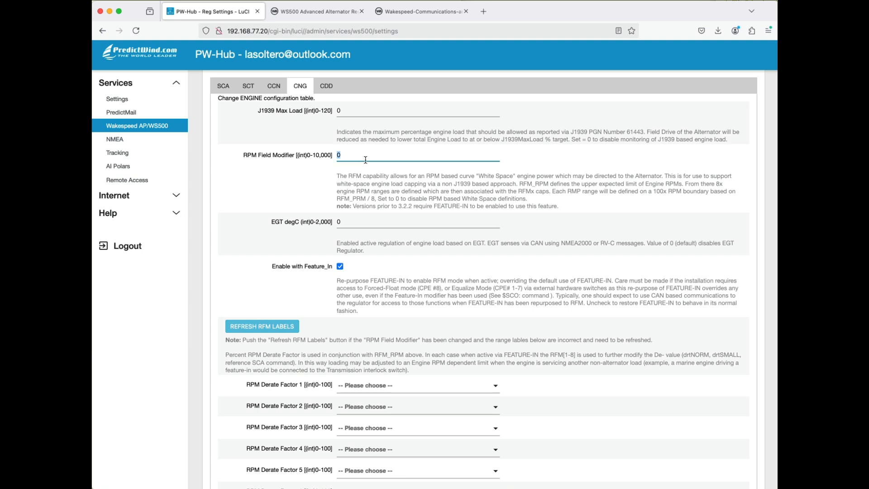
{"action": "type", "text": "2800"}
{"action": "scroll", "coordinate": [394, 240], "scroll_direction": "down", "scroll_amount": 2}
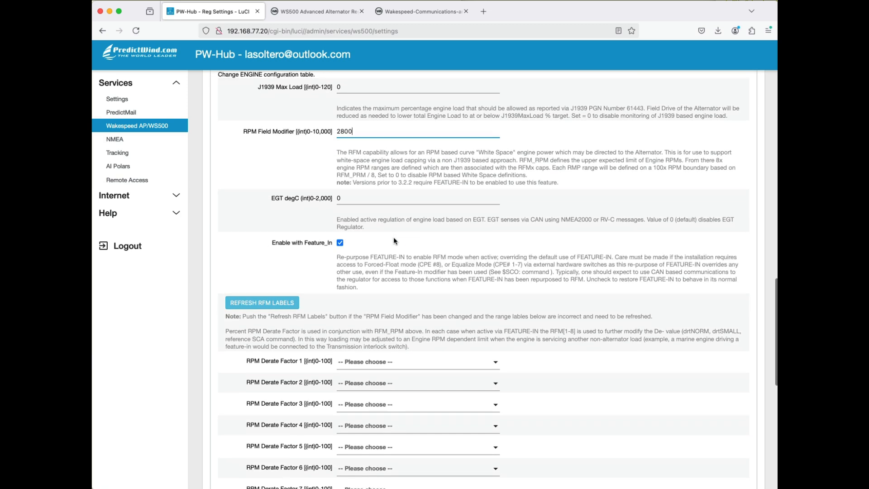
{"action": "left_click", "coordinate": [249, 303]}
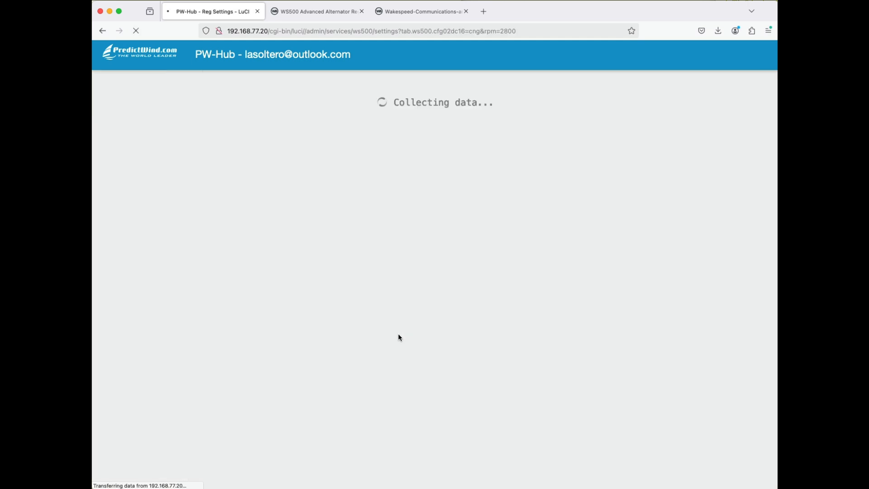
- Set the RPM Derate Factor to 5 for the 0-350 range and 25 for the 350-700 range in the engine parameters
{"action": "scroll", "coordinate": [398, 333], "scroll_direction": "down", "scroll_amount": 5}
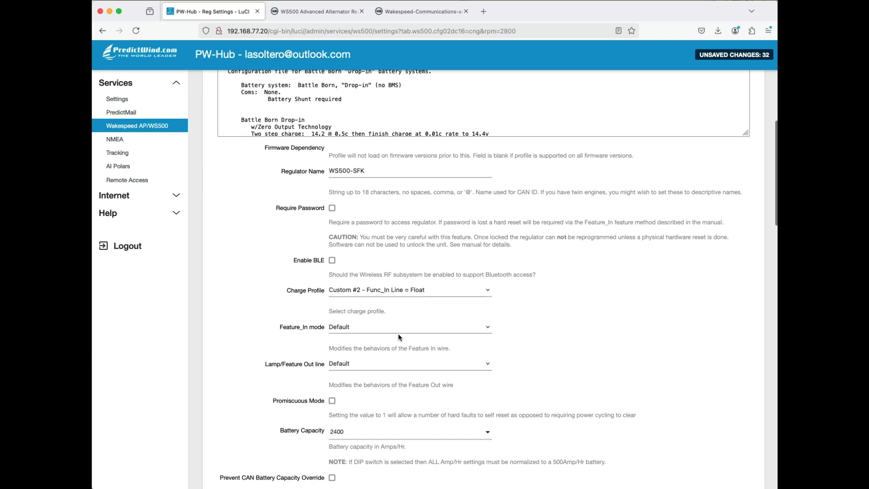
{"action": "scroll", "coordinate": [398, 333], "scroll_direction": "down", "scroll_amount": 10}
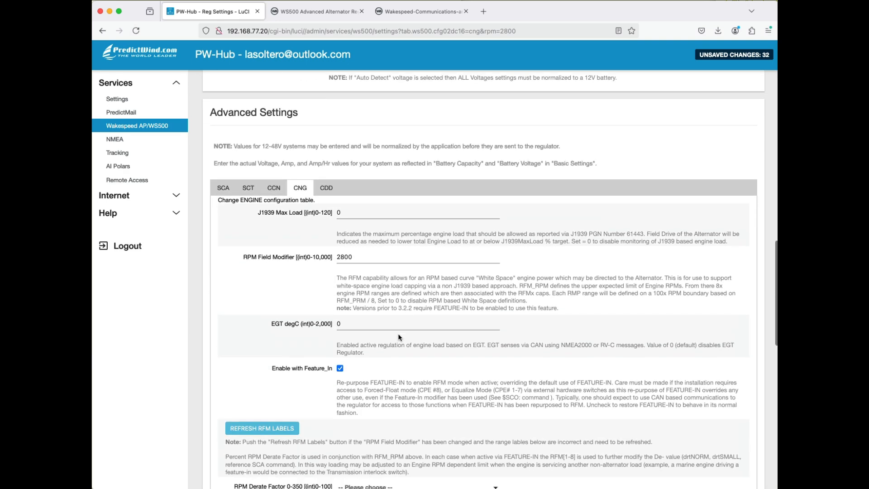
{"action": "scroll", "coordinate": [398, 335], "scroll_direction": "down", "scroll_amount": 3}
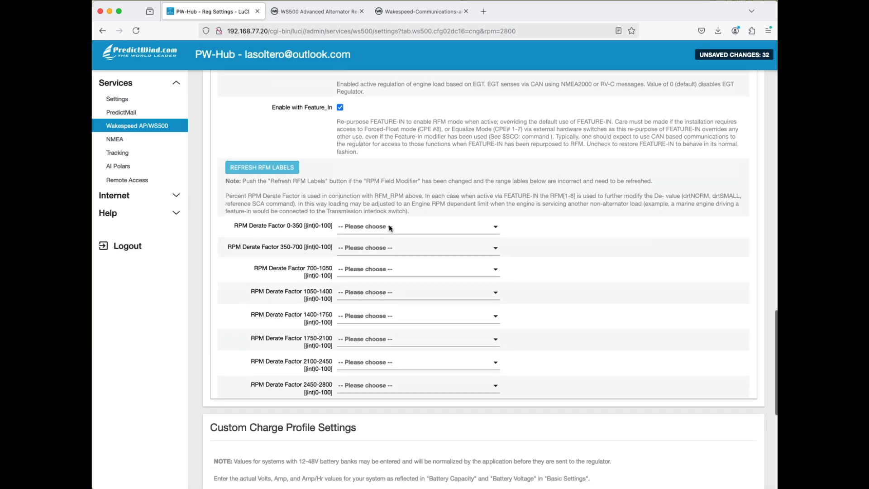
{"action": "left_click", "coordinate": [390, 226]}
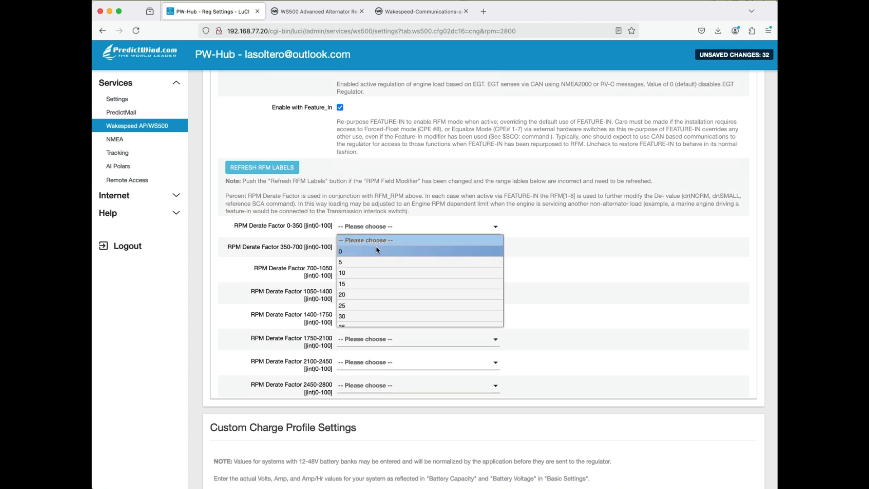
{"action": "left_click", "coordinate": [373, 263]}
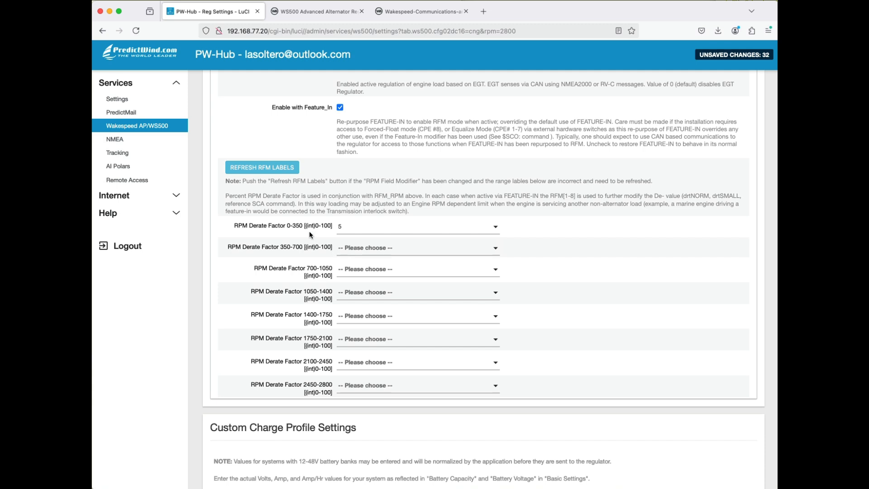
{"action": "left_click", "coordinate": [365, 250]}
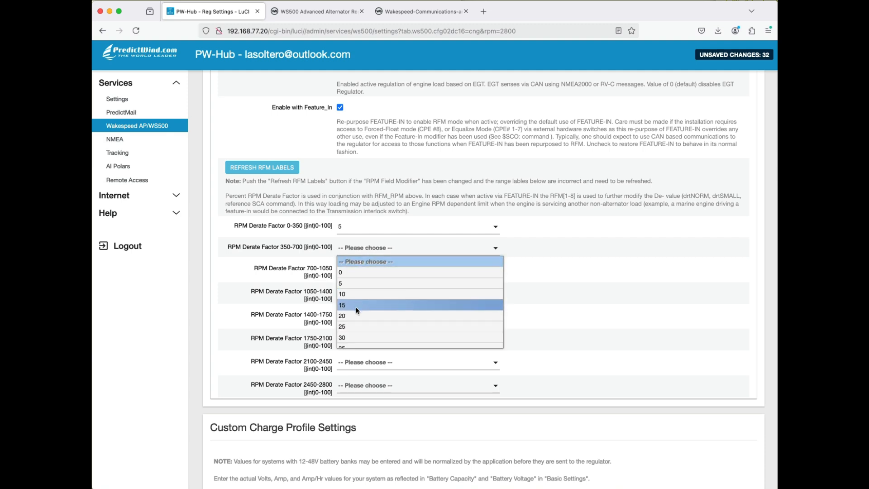
{"action": "left_click", "coordinate": [355, 327]}
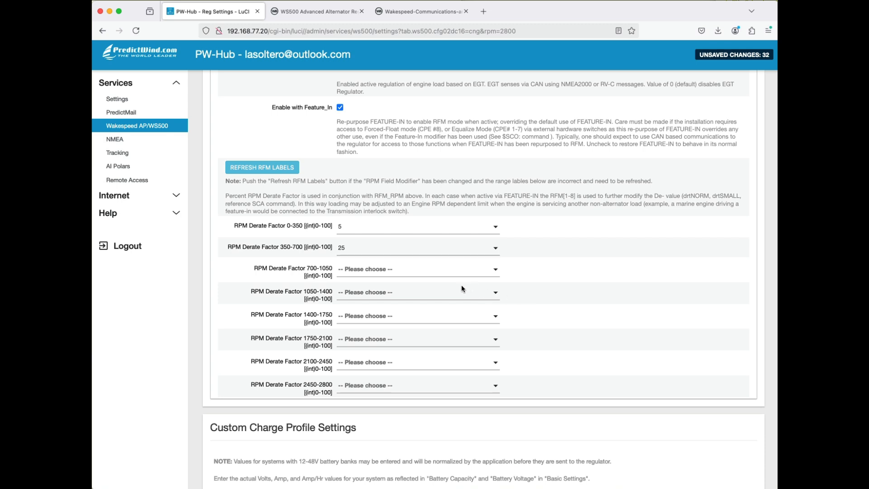
- Set the RPM Derate Factor to 60 for the 700-1050 range and 100 for the 1050-1400 range
{"action": "left_click", "coordinate": [438, 271]}
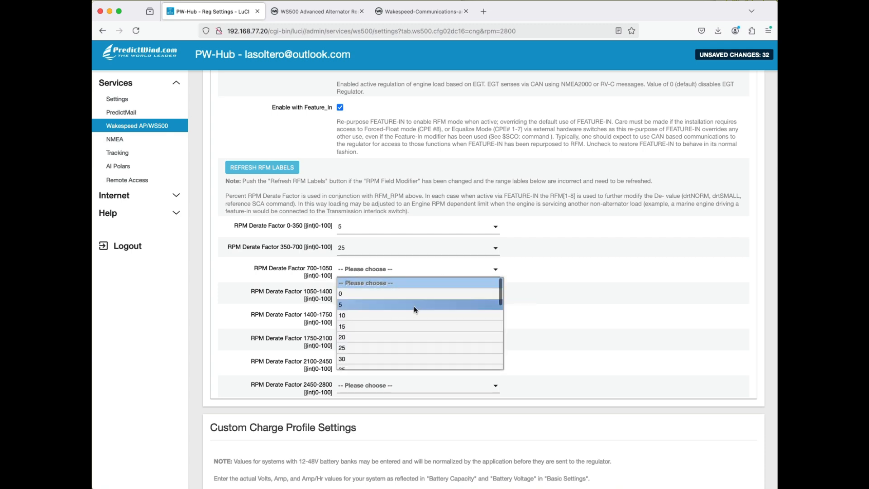
{"action": "scroll", "coordinate": [395, 351], "scroll_direction": "down", "scroll_amount": 5}
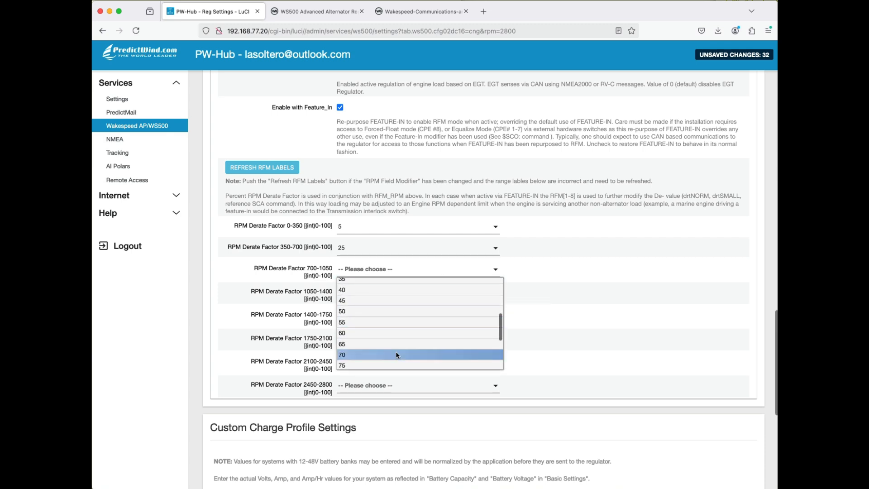
{"action": "left_click", "coordinate": [376, 333]}
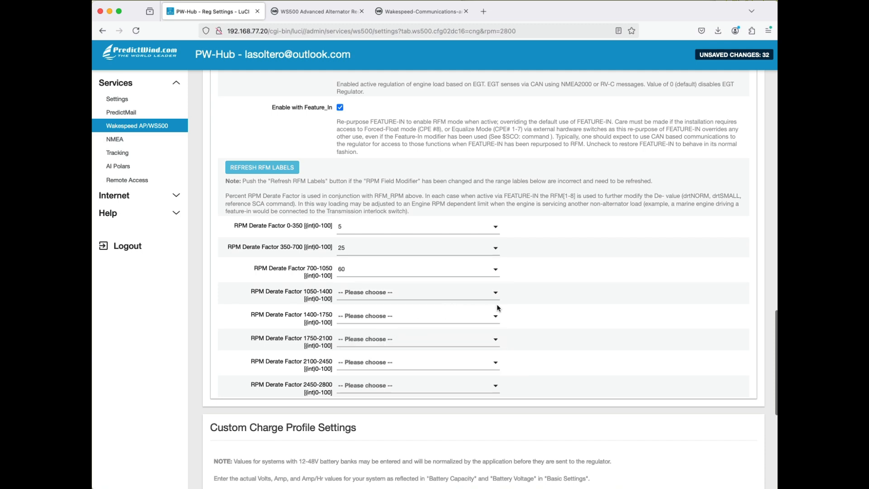
{"action": "scroll", "coordinate": [539, 310], "scroll_direction": "down", "scroll_amount": 1}
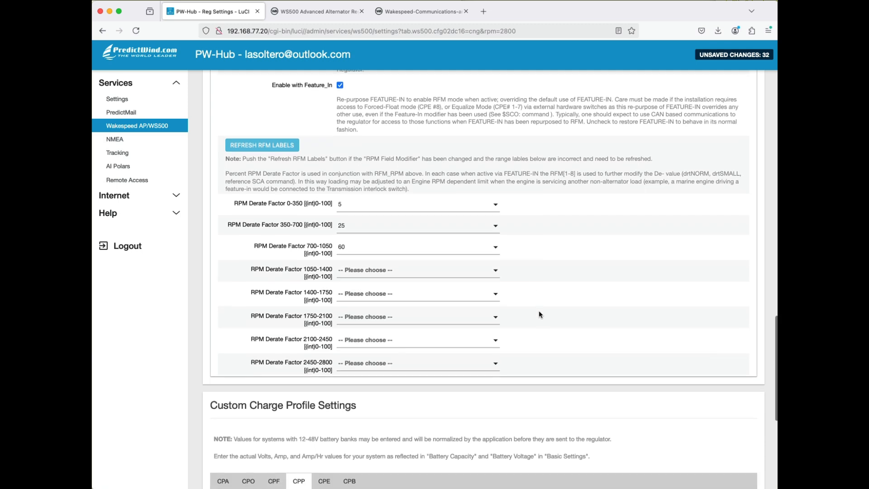
{"action": "left_click", "coordinate": [402, 270]}
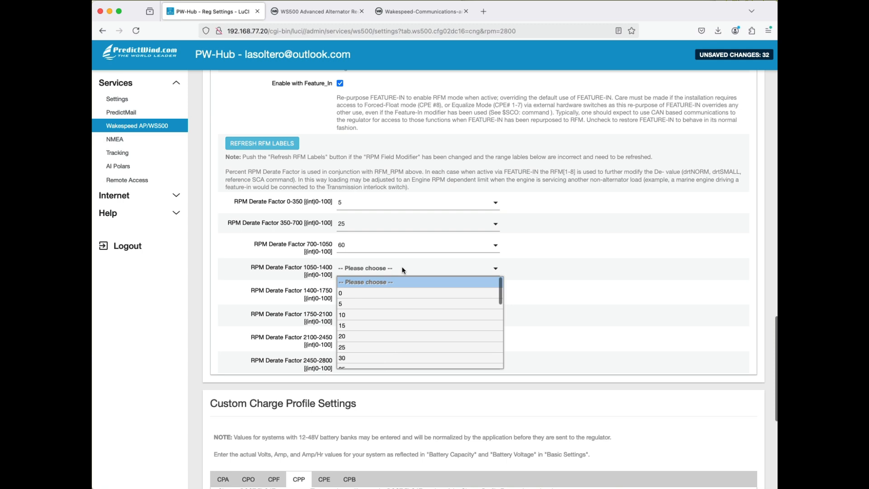
{"action": "scroll", "coordinate": [382, 321], "scroll_direction": "down", "scroll_amount": 3}
{"action": "scroll", "coordinate": [381, 325], "scroll_direction": "down", "scroll_amount": 4}
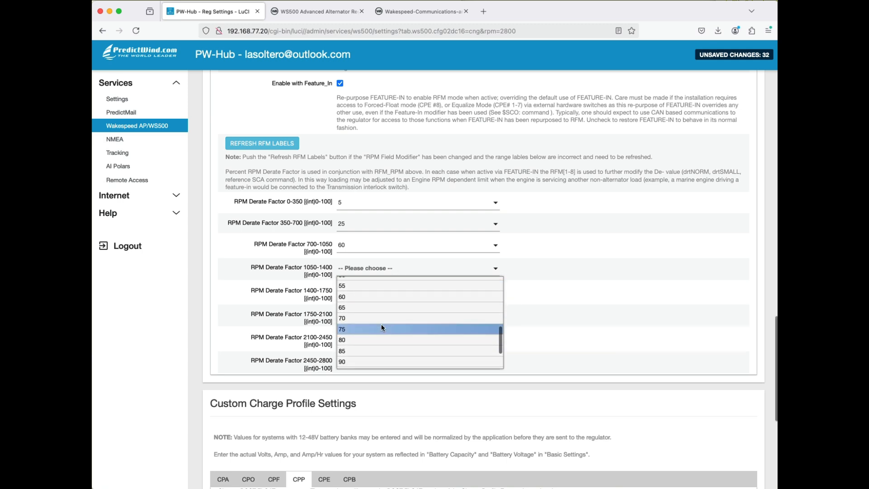
{"action": "left_click", "coordinate": [362, 346]}
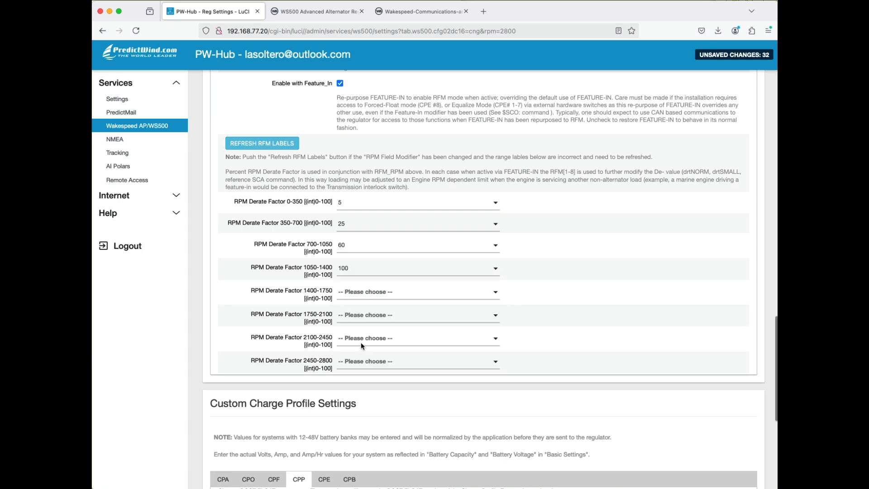
- Set the RPM Derate Factor to 100 for the 1400-1750 range and 65 for the 1750-2100 range
{"action": "left_click", "coordinate": [366, 293]}
{"action": "scroll", "coordinate": [369, 272], "scroll_direction": "down", "scroll_amount": 6}
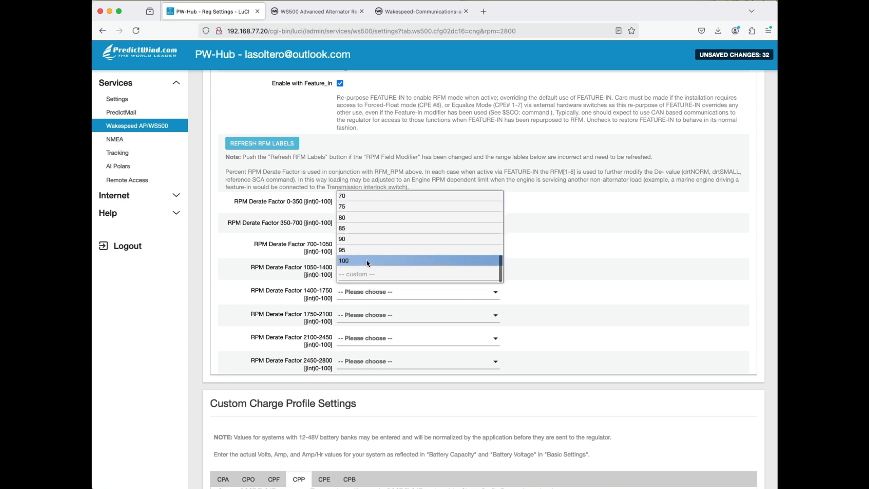
{"action": "left_click", "coordinate": [367, 259]}
{"action": "left_click", "coordinate": [363, 314]}
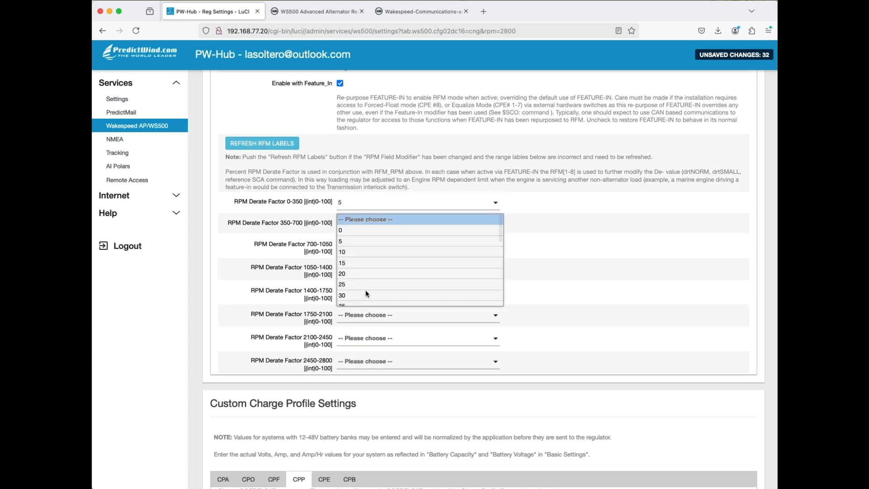
{"action": "scroll", "coordinate": [367, 278], "scroll_direction": "down", "scroll_amount": 5}
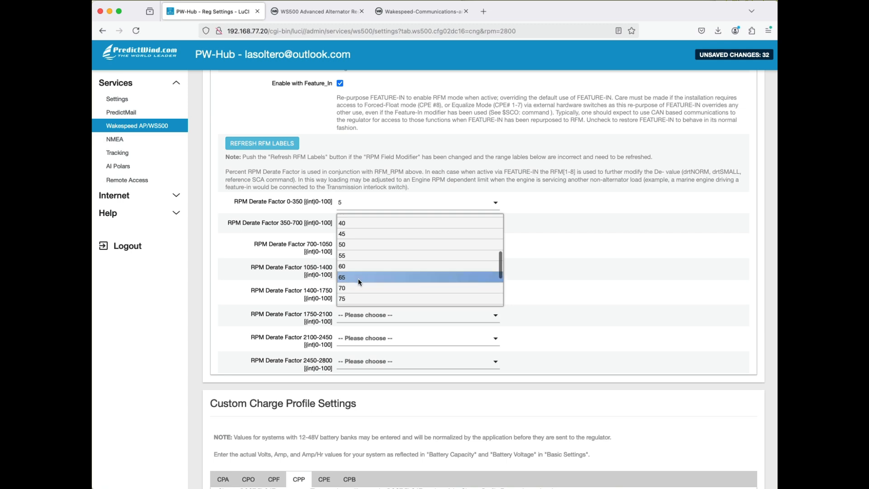
{"action": "left_click", "coordinate": [359, 279]}
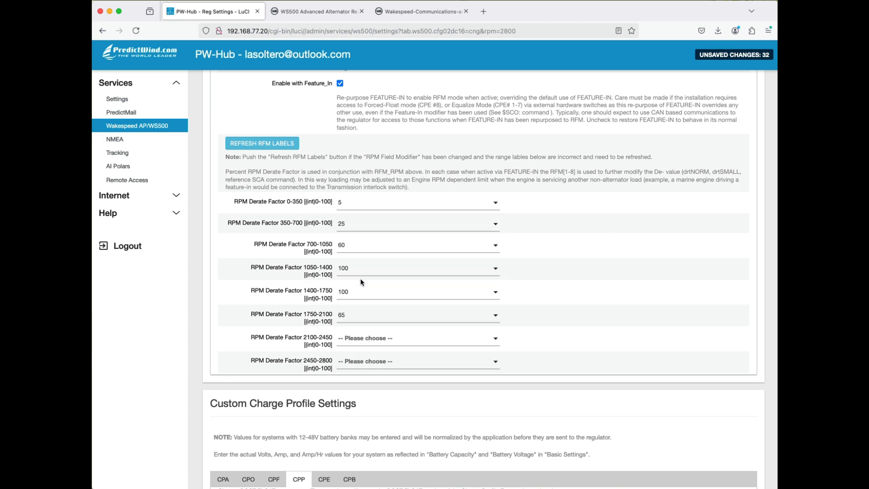
- Set the RPM Derate Factor to 80 for the 2100-2450 range and 50 for the 2450-2800 range
{"action": "left_click", "coordinate": [356, 338]}
{"action": "scroll", "coordinate": [355, 318], "scroll_direction": "down", "scroll_amount": 5}
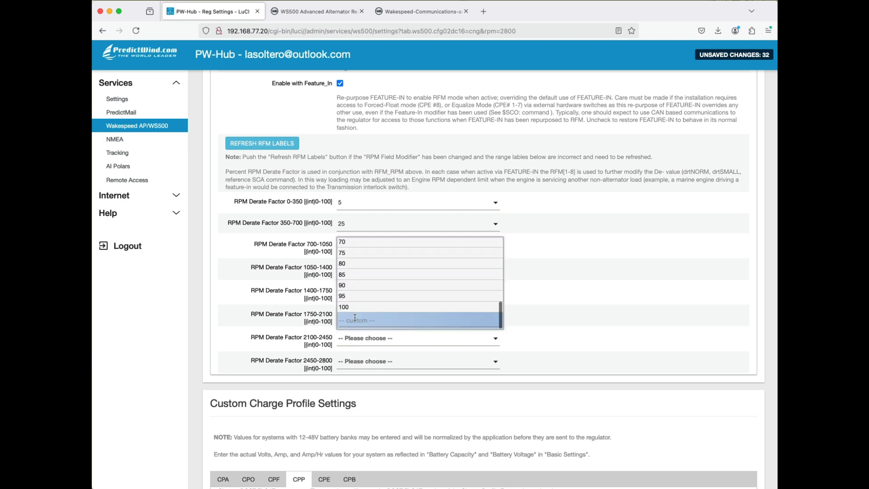
{"action": "left_click", "coordinate": [350, 265]}
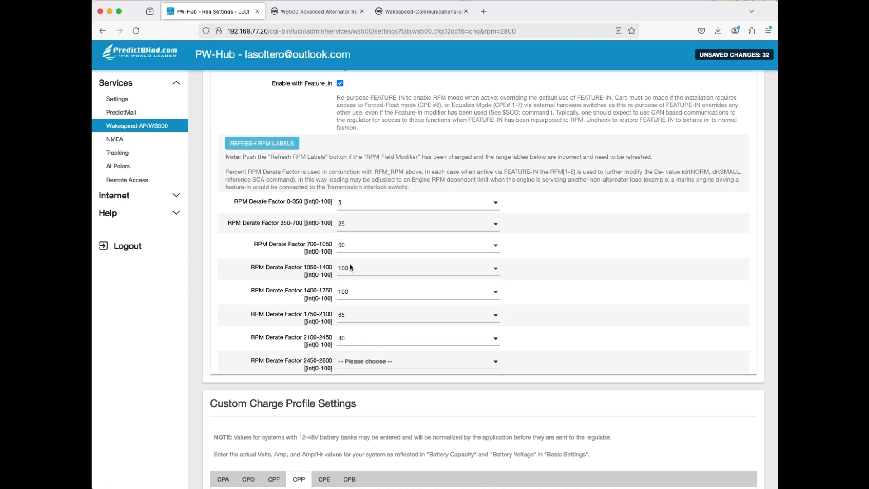
{"action": "left_click", "coordinate": [368, 360]}
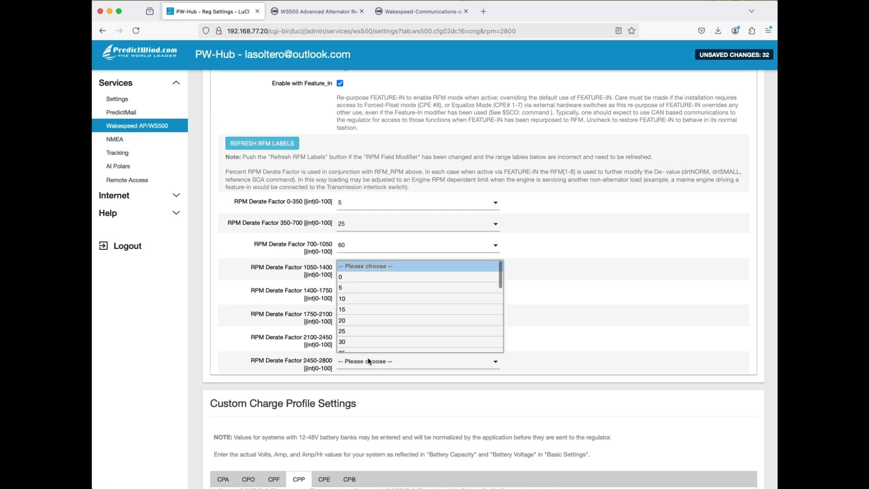
{"action": "scroll", "coordinate": [369, 336], "scroll_direction": "down", "scroll_amount": 4}
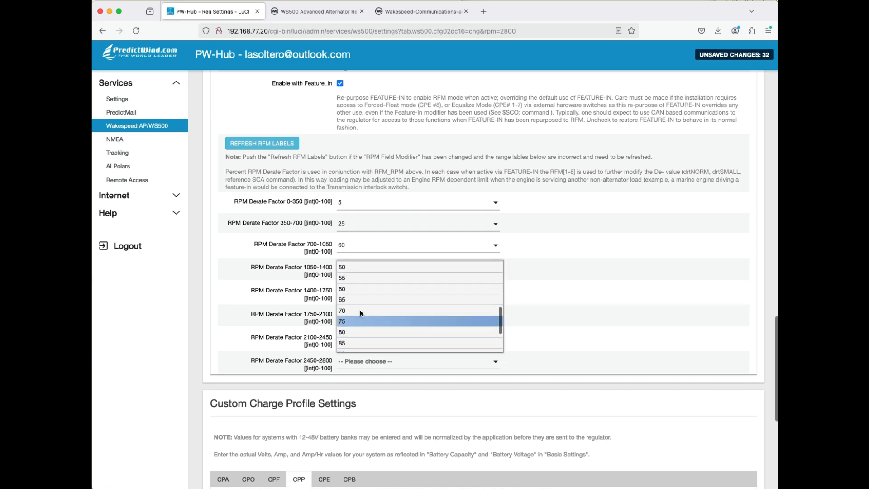
{"action": "left_click", "coordinate": [356, 268]}
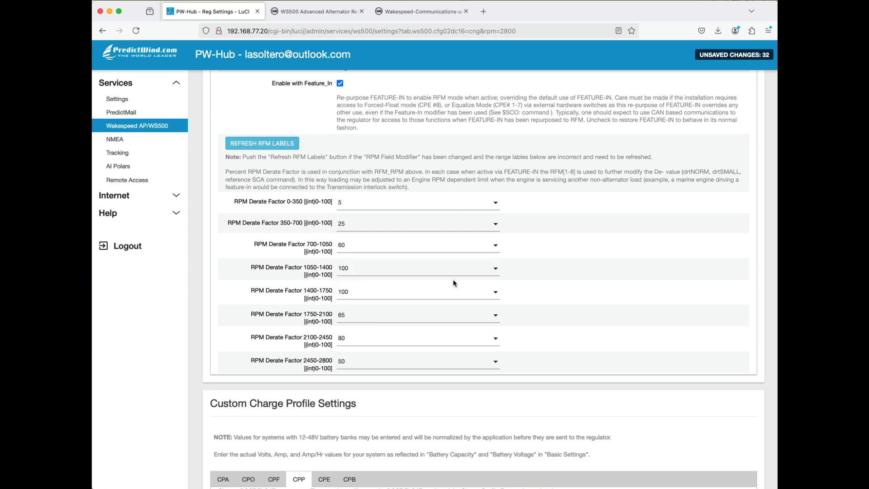
- Review the RPM derate factors and examine the DC-DC converter (CDD) parameters in Advanced Settings, including model, mode, voltages and amp limits
{"action": "scroll", "coordinate": [581, 307], "scroll_direction": "down", "scroll_amount": 2}
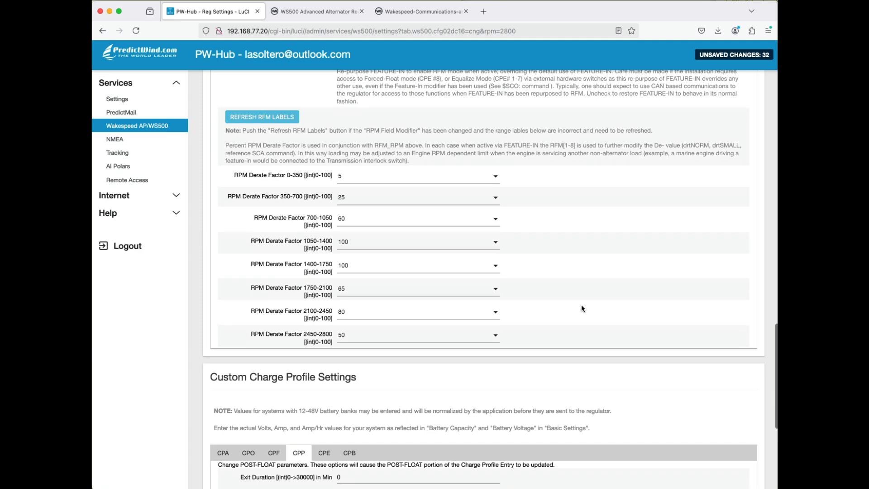
{"action": "scroll", "coordinate": [582, 306], "scroll_direction": "down", "scroll_amount": 1}
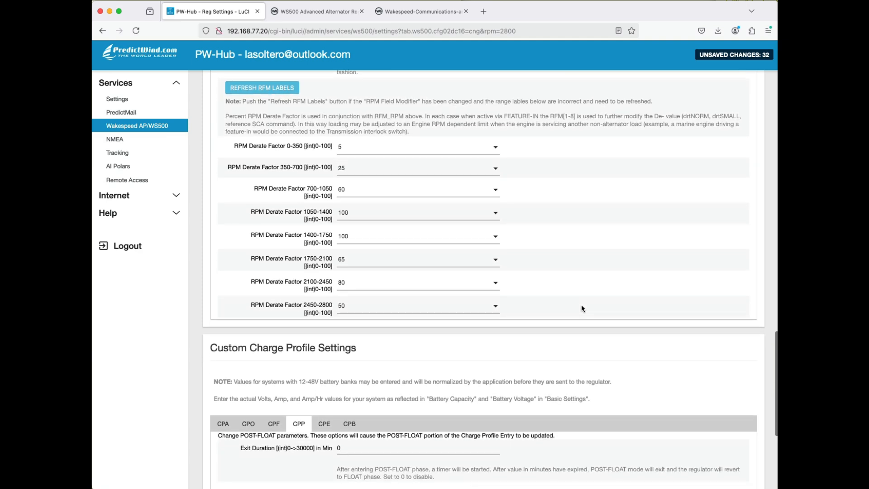
{"action": "scroll", "coordinate": [582, 308], "scroll_direction": "down", "scroll_amount": 3}
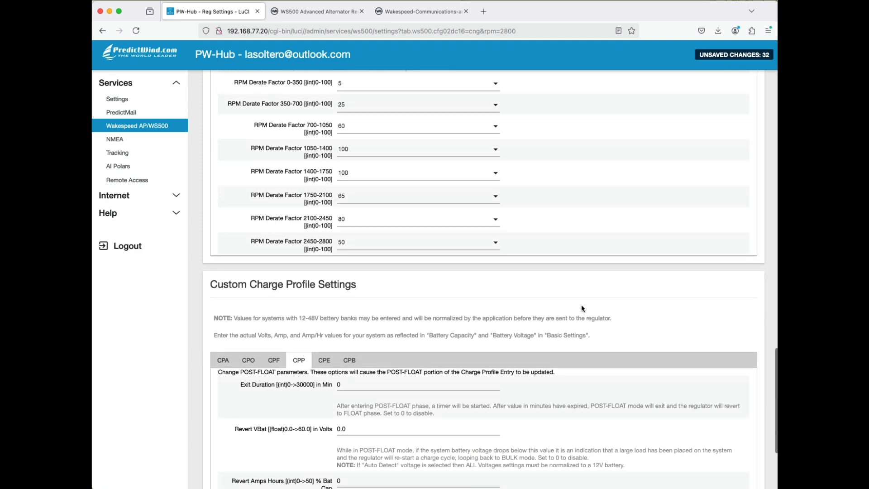
{"action": "scroll", "coordinate": [434, 232], "scroll_direction": "up", "scroll_amount": 1}
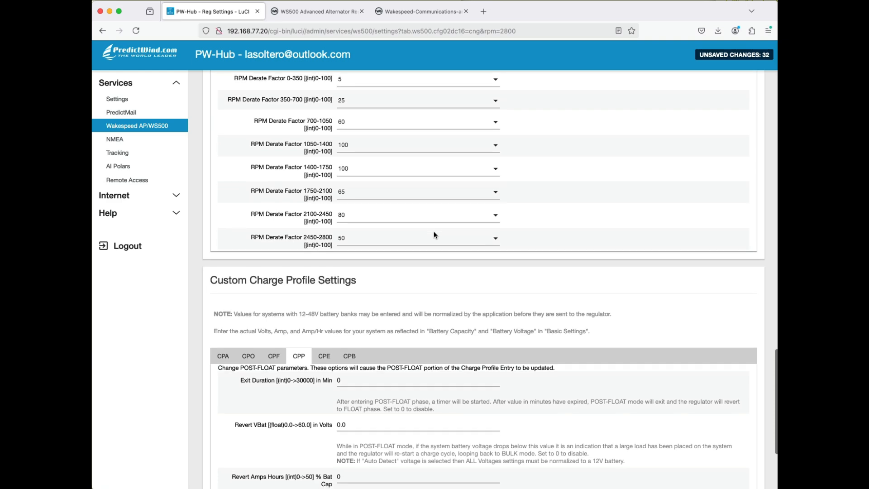
{"action": "scroll", "coordinate": [431, 241], "scroll_direction": "up", "scroll_amount": 20}
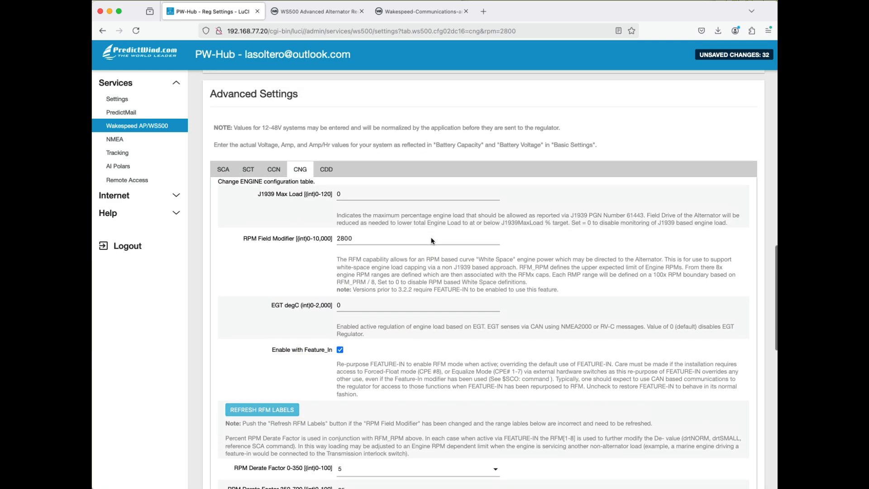
{"action": "left_click", "coordinate": [326, 172]}
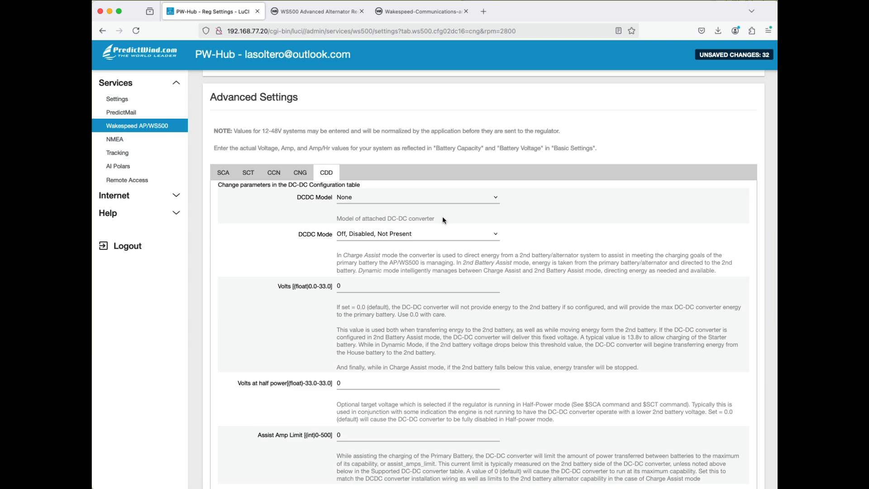
{"action": "scroll", "coordinate": [443, 220], "scroll_direction": "down", "scroll_amount": 1}
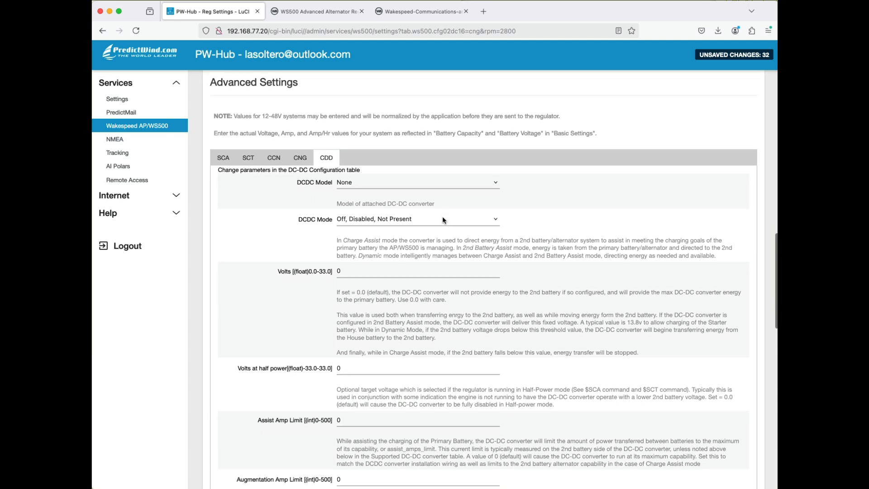
{"action": "scroll", "coordinate": [443, 220], "scroll_direction": "down", "scroll_amount": 2}
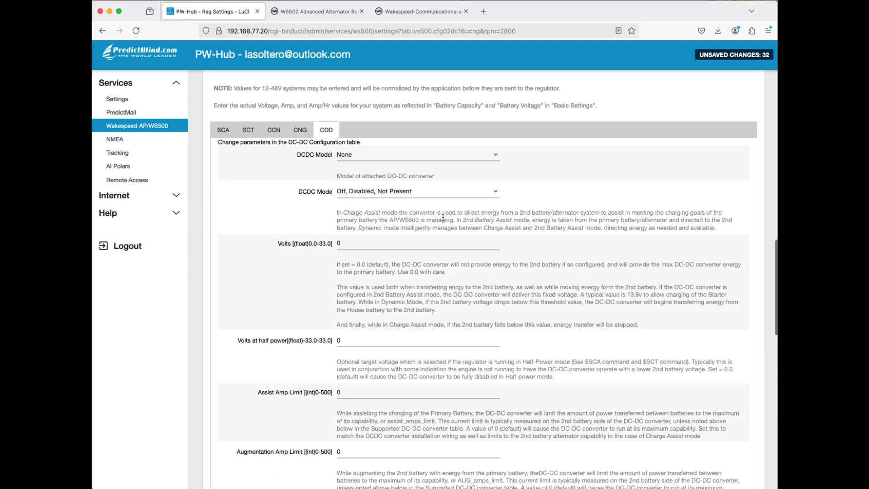
{"action": "scroll", "coordinate": [443, 218], "scroll_direction": "down", "scroll_amount": 10}
{"action": "scroll", "coordinate": [443, 219], "scroll_direction": "up", "scroll_amount": 15}
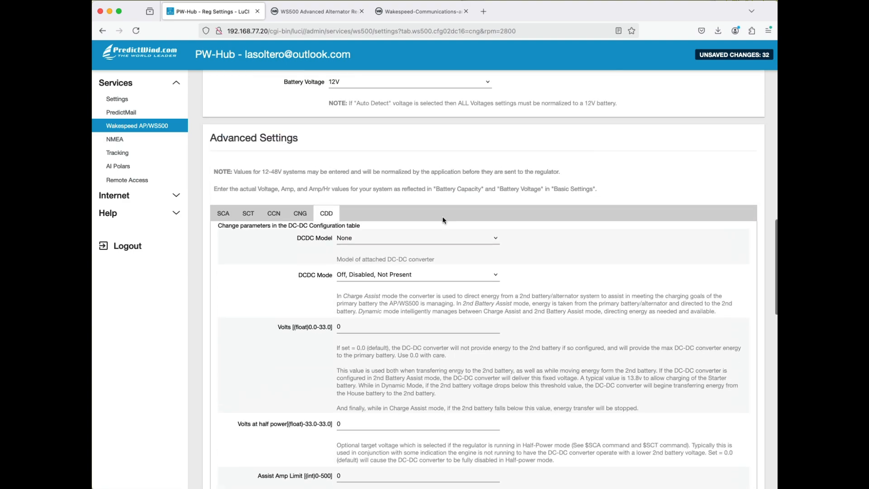
- Save the edited regulator profile settings without applying them
{"action": "scroll", "coordinate": [443, 219], "scroll_direction": "down", "scroll_amount": 15}
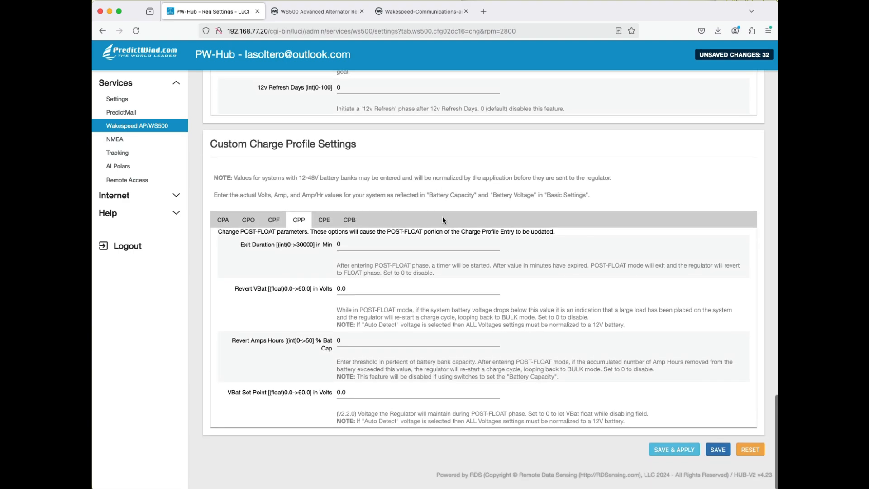
{"action": "left_click", "coordinate": [723, 456]}
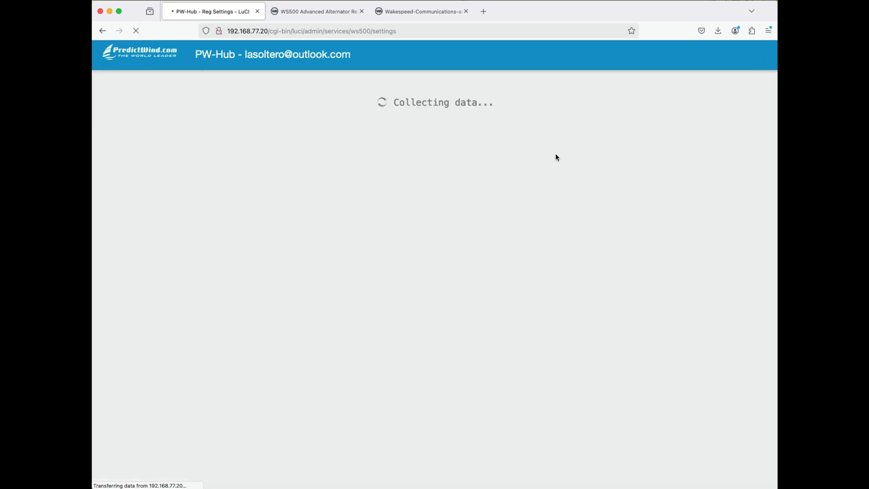
{"action": "scroll", "coordinate": [487, 227], "scroll_direction": "down", "scroll_amount": 10}
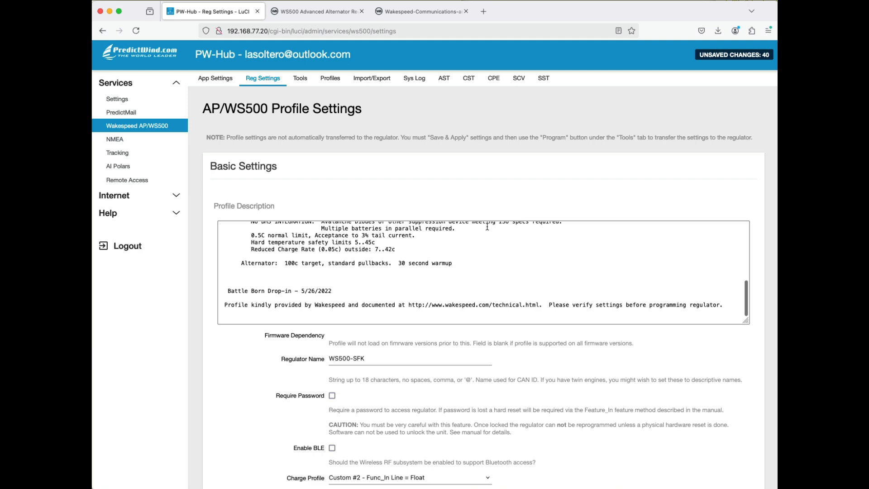
- Review the ACCEPT (CPA) parameters in Custom Charge Profile Settings, including the voltage set point, exit duration and exit amps
{"action": "scroll", "coordinate": [487, 227], "scroll_direction": "down", "scroll_amount": 15}
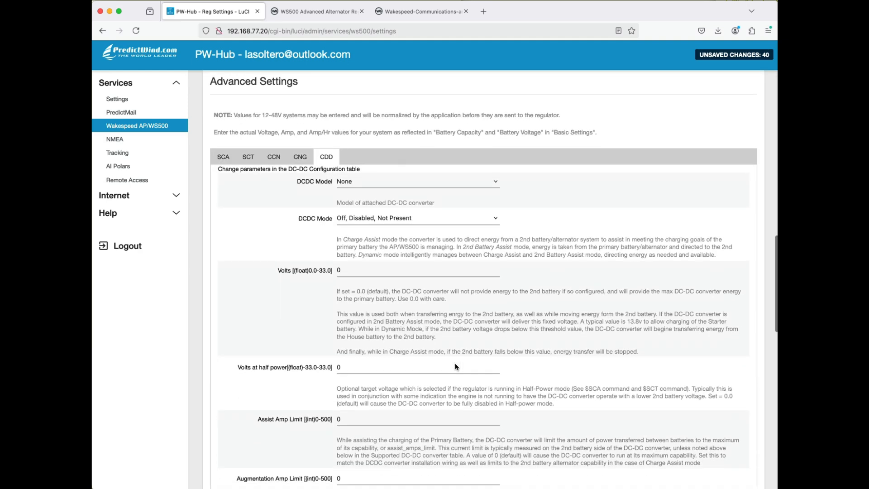
{"action": "scroll", "coordinate": [455, 367], "scroll_direction": "down", "scroll_amount": 15}
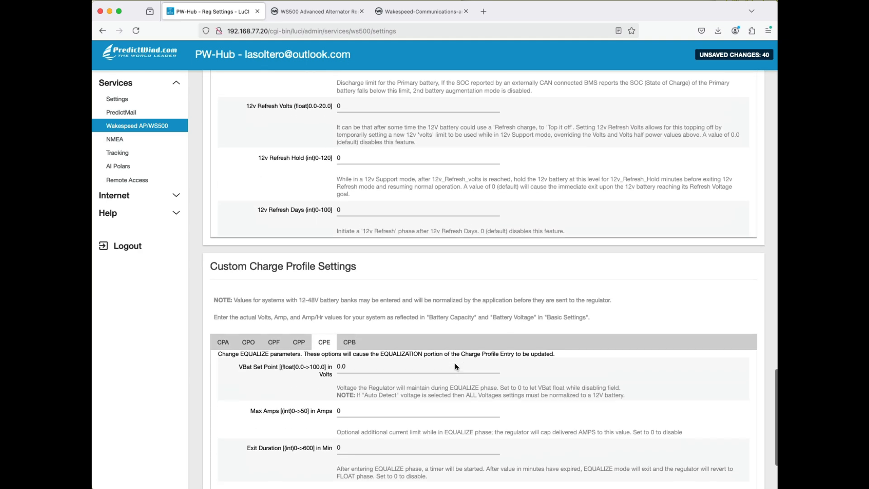
{"action": "scroll", "coordinate": [455, 367], "scroll_direction": "down", "scroll_amount": 4}
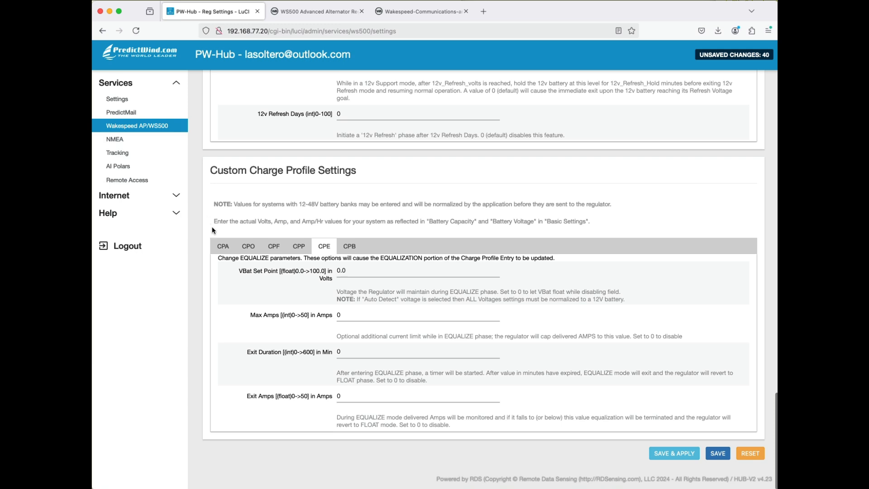
{"action": "left_click", "coordinate": [226, 250]}
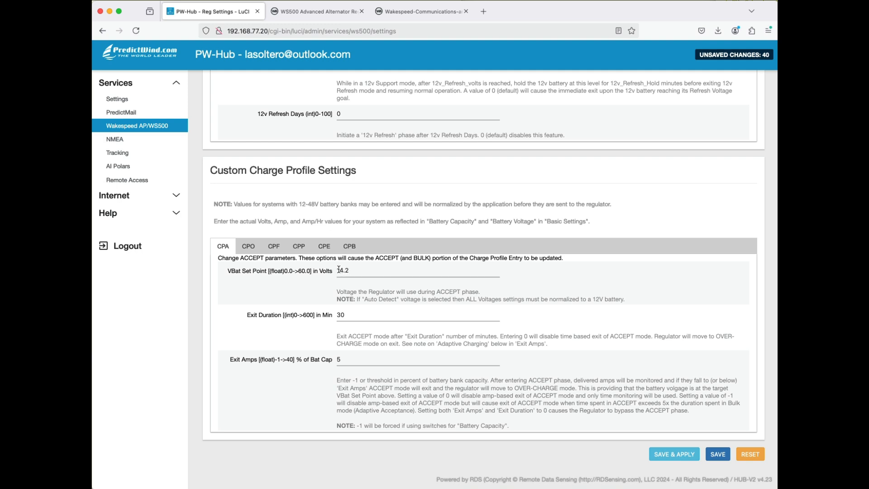
{"action": "left_click_drag", "start_coordinate": [339, 269], "coordinate": [358, 271]}
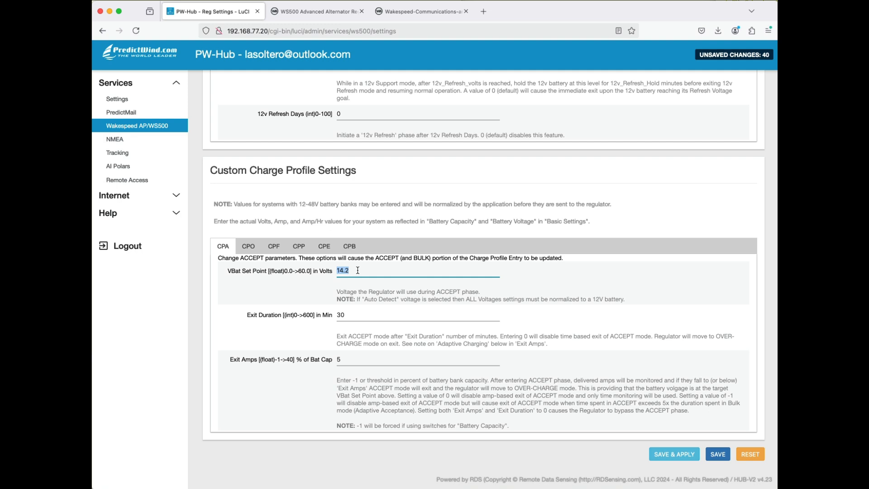
{"action": "left_click", "coordinate": [358, 270]}
{"action": "left_click_drag", "start_coordinate": [350, 315], "coordinate": [334, 315]}
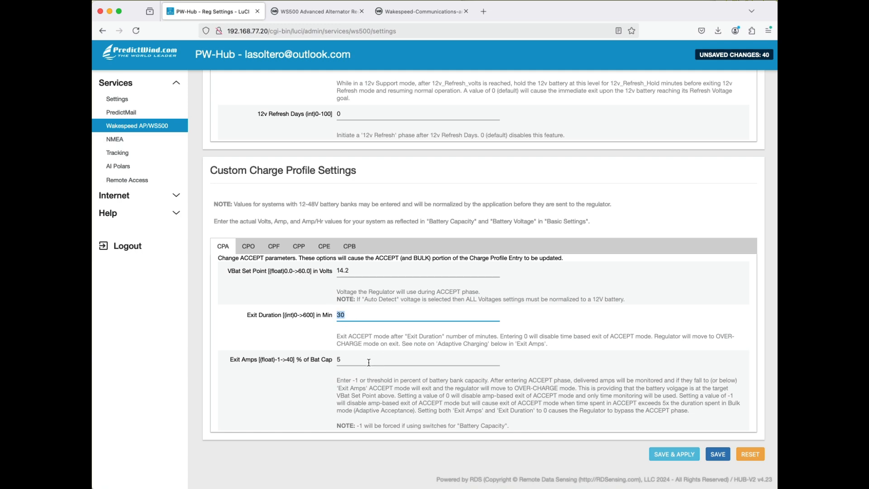
{"action": "left_click_drag", "start_coordinate": [355, 359], "coordinate": [338, 359]}
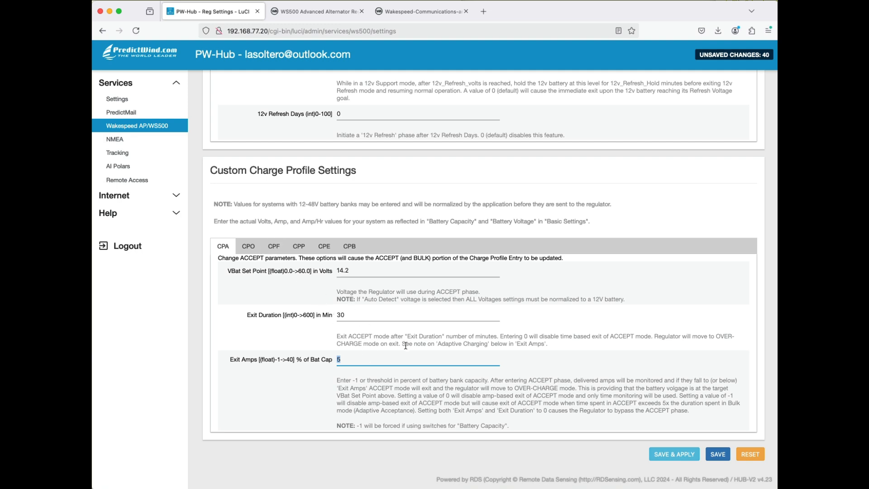
{"action": "key", "text": "Right"}
- Examine the OVER-CHARGE (CPO) parameters, including the float transfer option, limit amps, exit duration and exit battery voltage
{"action": "left_click", "coordinate": [254, 252]}
{"action": "scroll", "coordinate": [420, 328], "scroll_direction": "down", "scroll_amount": 1}
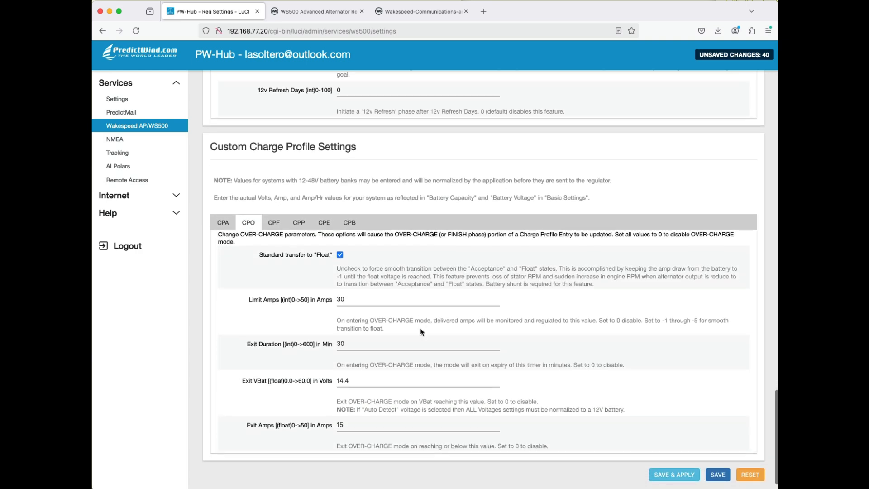
{"action": "scroll", "coordinate": [421, 329], "scroll_direction": "down", "scroll_amount": 1}
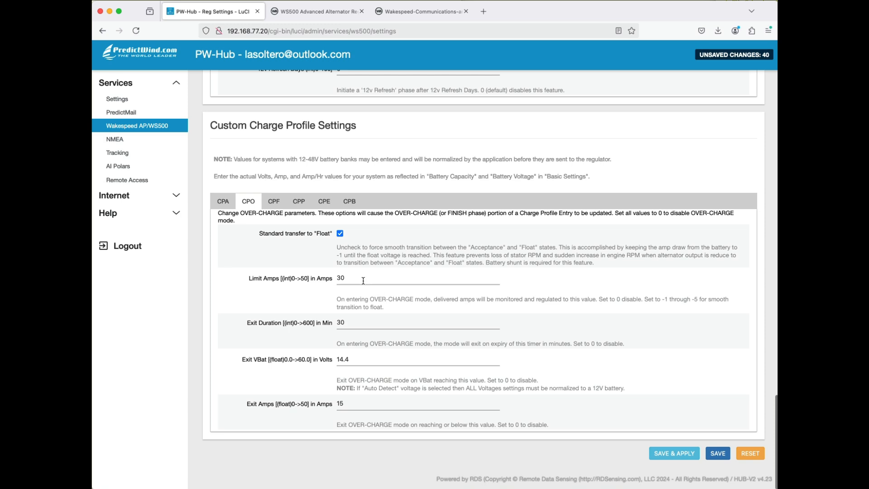
{"action": "left_click_drag", "start_coordinate": [353, 278], "coordinate": [337, 277]}
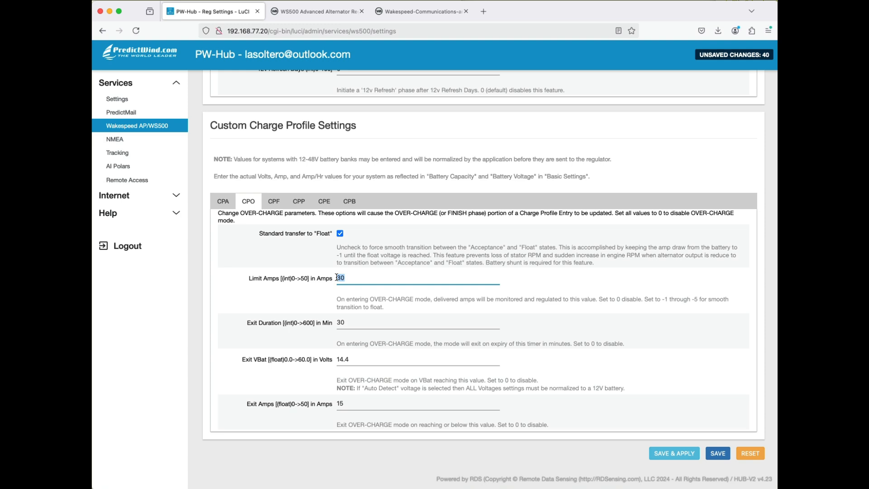
{"action": "double_click", "coordinate": [340, 359]}
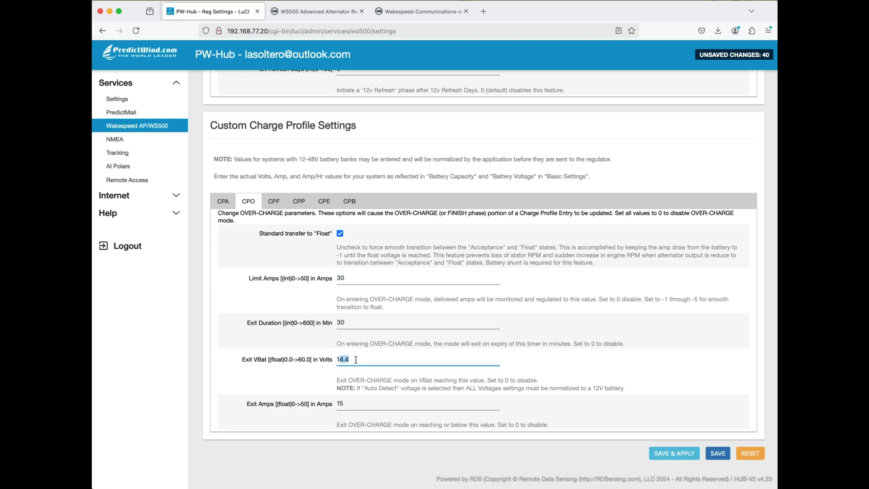
{"action": "double_click", "coordinate": [341, 278]}
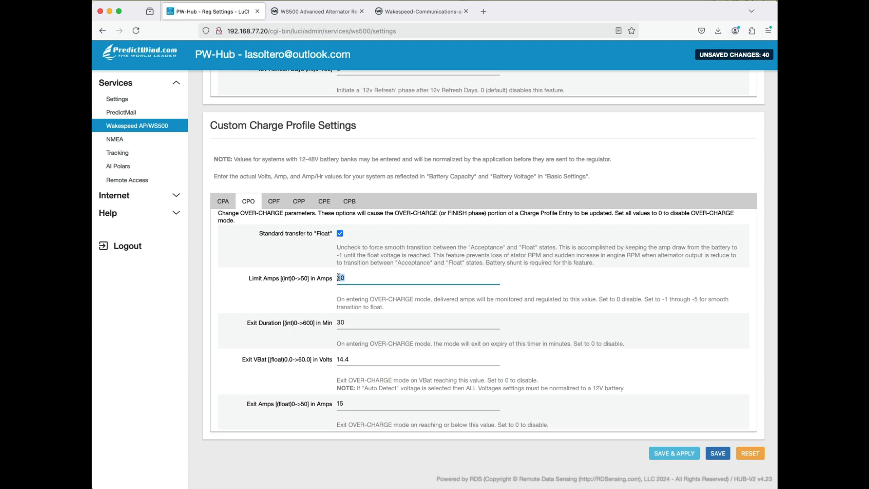
{"action": "scroll", "coordinate": [382, 338], "scroll_direction": "down", "scroll_amount": 2}
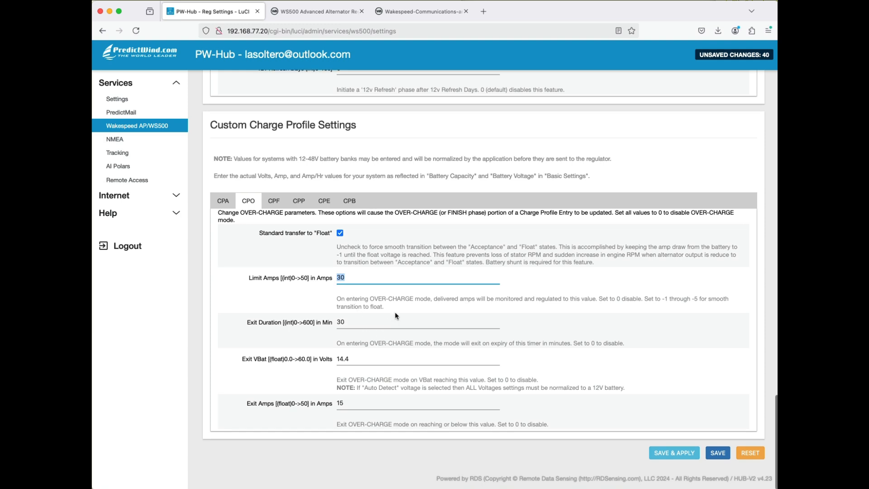
{"action": "left_click", "coordinate": [362, 324]}
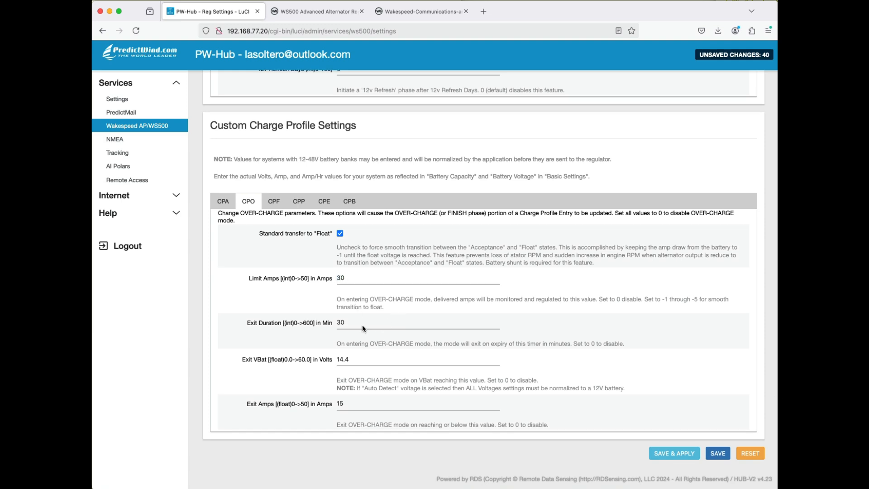
{"action": "left_click_drag", "start_coordinate": [349, 322], "coordinate": [337, 321]}
- Set the OVER-CHARGE Exit Amps to 40
{"action": "scroll", "coordinate": [414, 344], "scroll_direction": "down", "scroll_amount": 2}
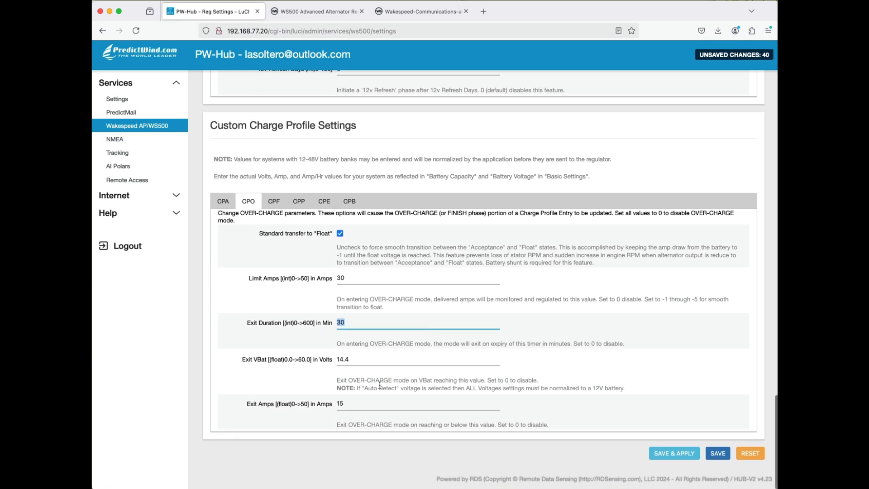
{"action": "left_click_drag", "start_coordinate": [345, 403], "coordinate": [337, 403]}
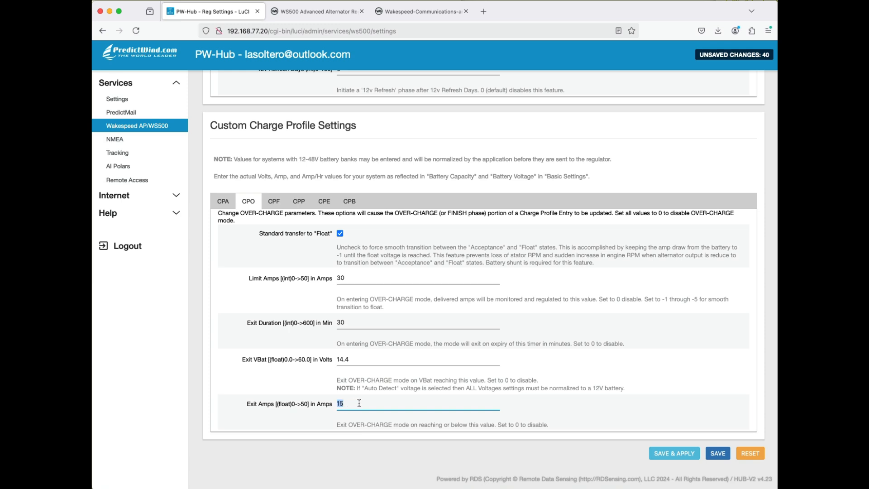
{"action": "type", "text": "40"}
- Review the FLOAT (CPF) voltage set point and set the FLOAT Limit Amps to -1 to disable current limiting
{"action": "left_click", "coordinate": [274, 201]}
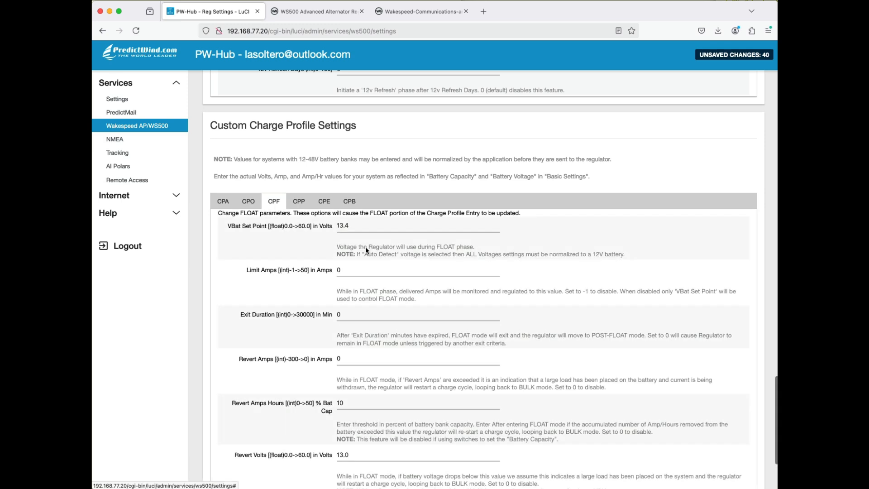
{"action": "scroll", "coordinate": [385, 255], "scroll_direction": "down", "scroll_amount": 1}
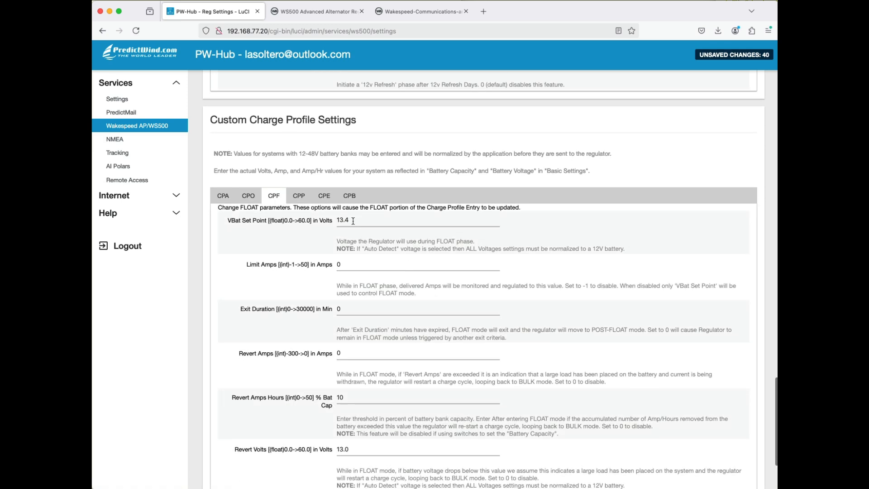
{"action": "left_click_drag", "start_coordinate": [353, 221], "coordinate": [332, 220]}
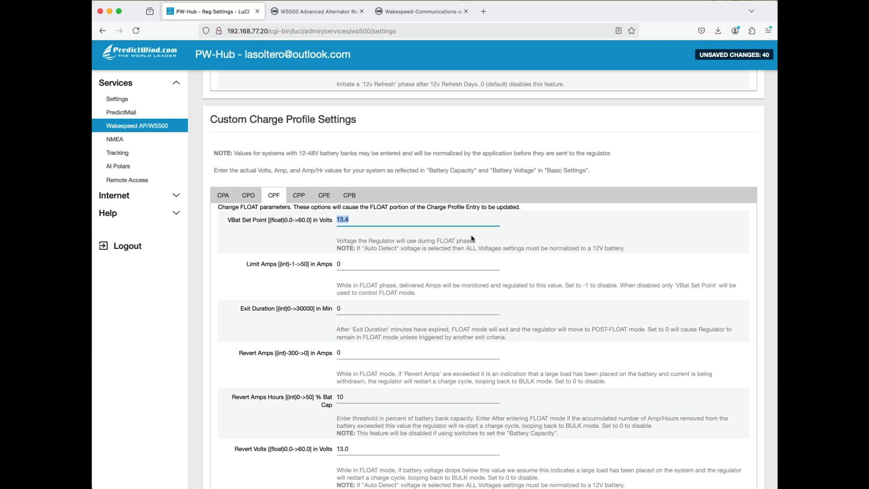
{"action": "scroll", "coordinate": [472, 236], "scroll_direction": "down", "scroll_amount": 3}
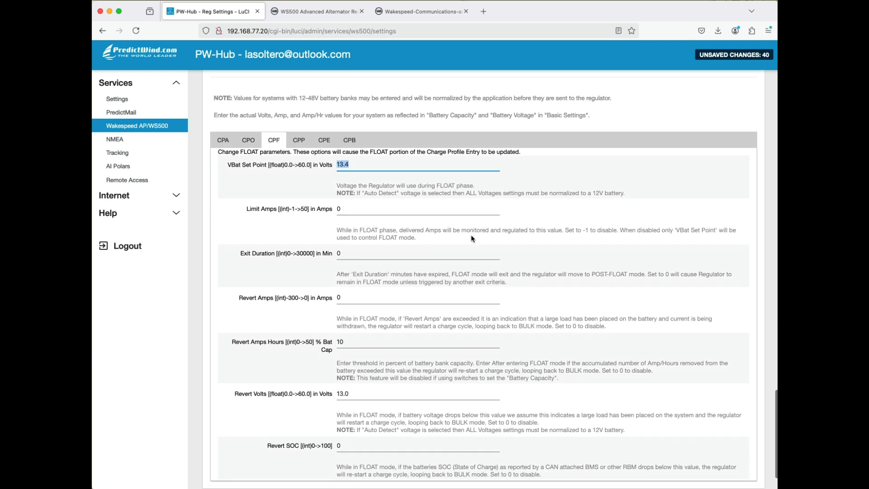
{"action": "scroll", "coordinate": [472, 238], "scroll_direction": "up", "scroll_amount": 1}
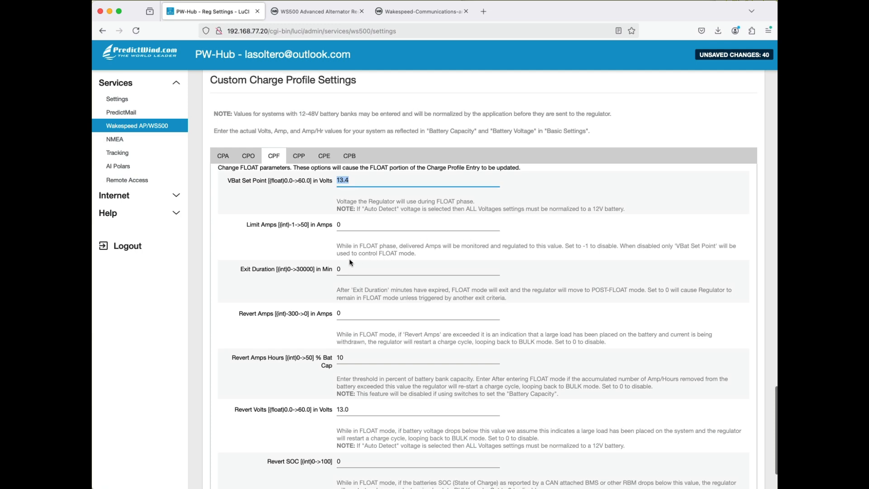
{"action": "scroll", "coordinate": [381, 256], "scroll_direction": "down", "scroll_amount": 1}
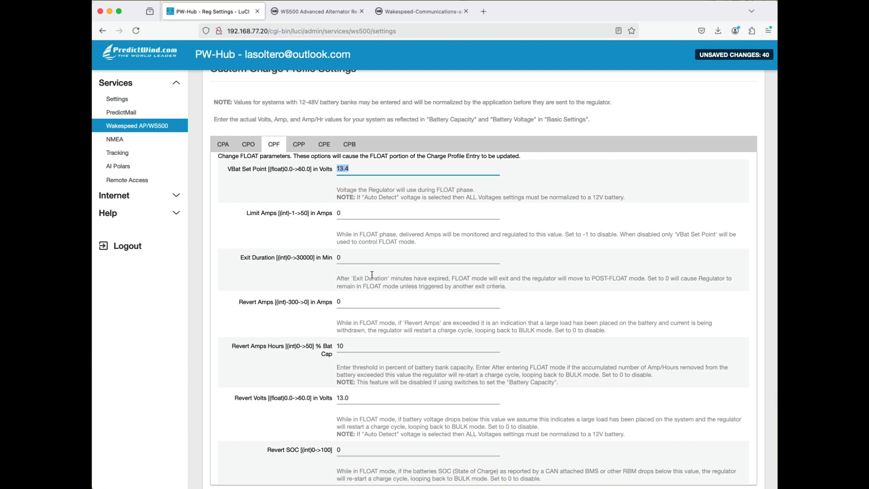
{"action": "left_click", "coordinate": [342, 212]}
{"action": "left_click_drag", "start_coordinate": [343, 212], "coordinate": [335, 212]}
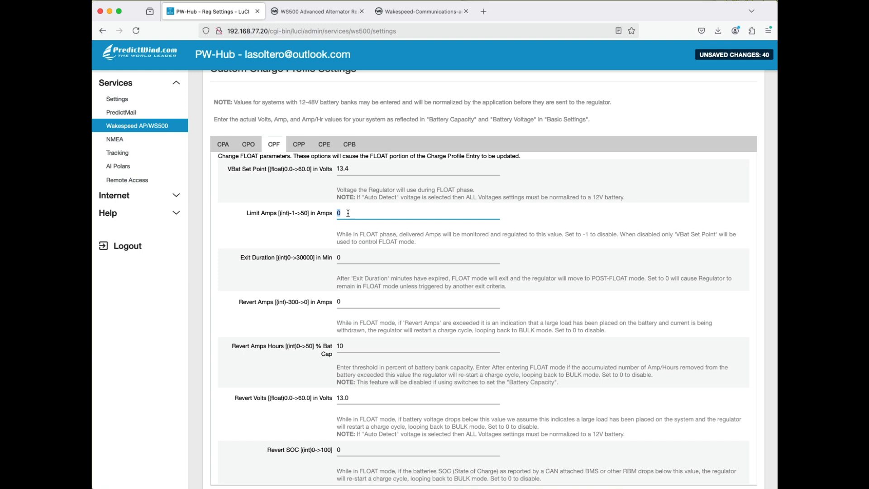
{"action": "type", "text": "-1"}
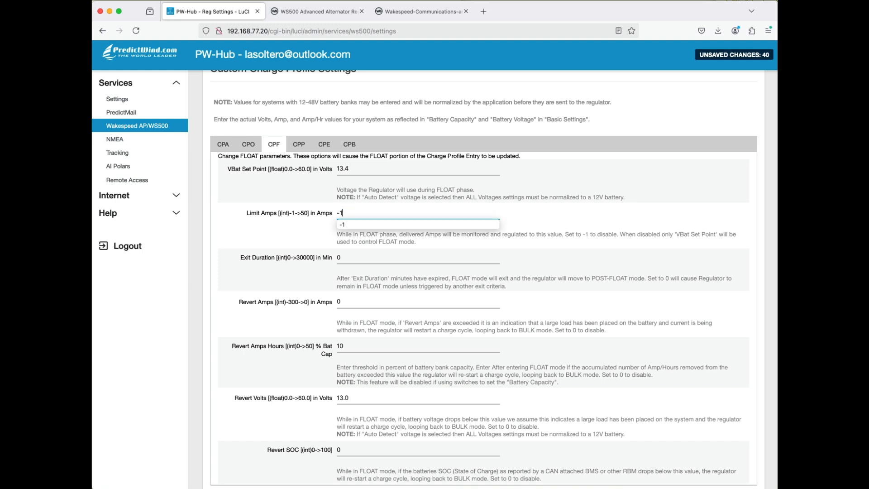
{"action": "left_click", "coordinate": [436, 241]}
- Examine the FLOAT revert thresholds for amp hours and volts
{"action": "scroll", "coordinate": [505, 238], "scroll_direction": "down", "scroll_amount": 2}
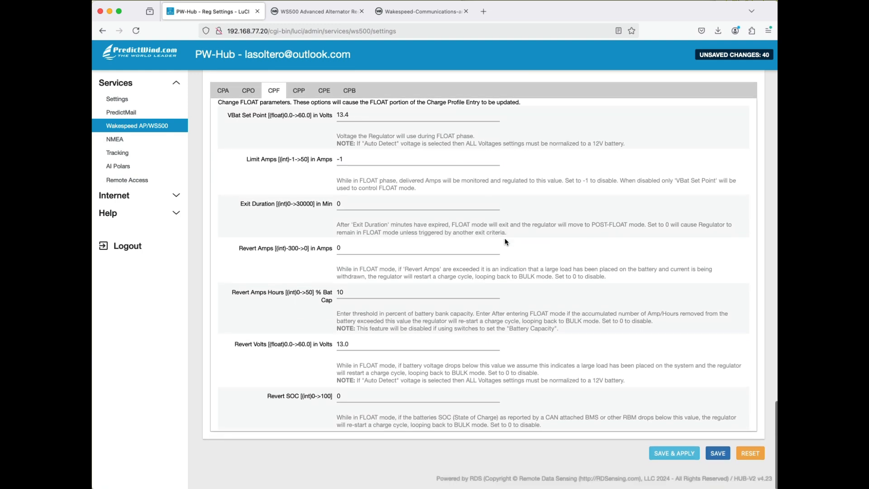
{"action": "double_click", "coordinate": [349, 292]}
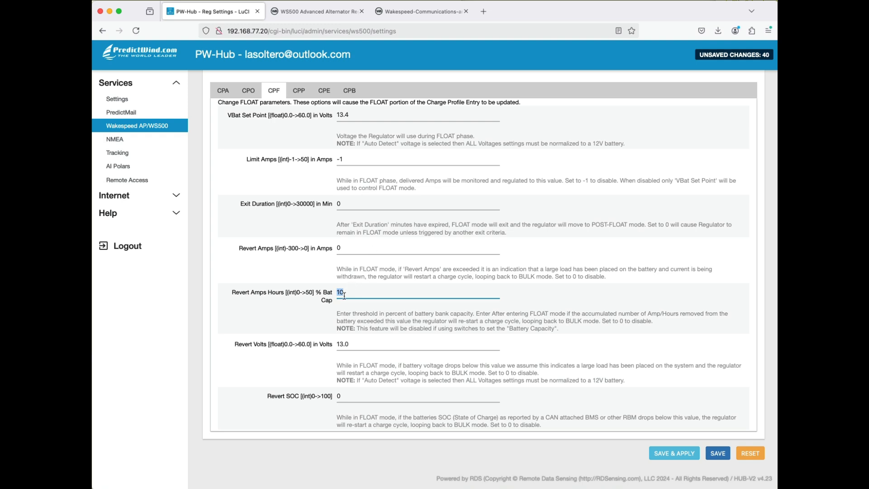
{"action": "double_click", "coordinate": [357, 340]}
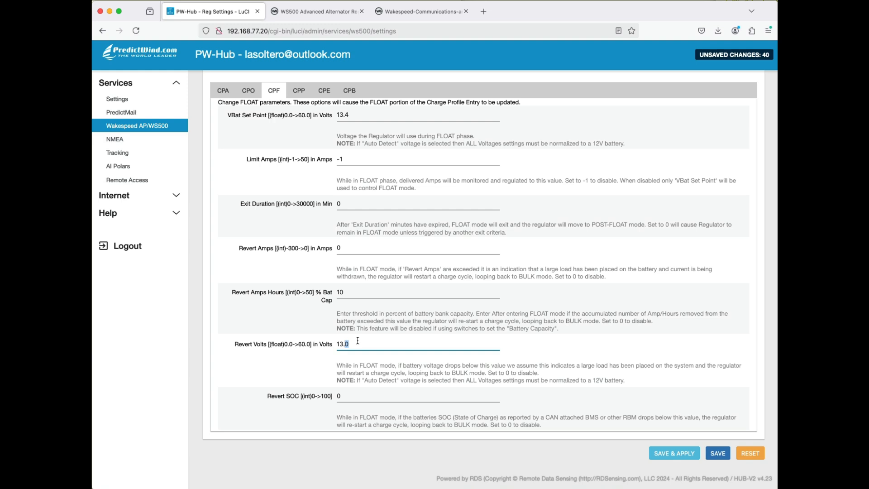
{"action": "double_click", "coordinate": [348, 292]}
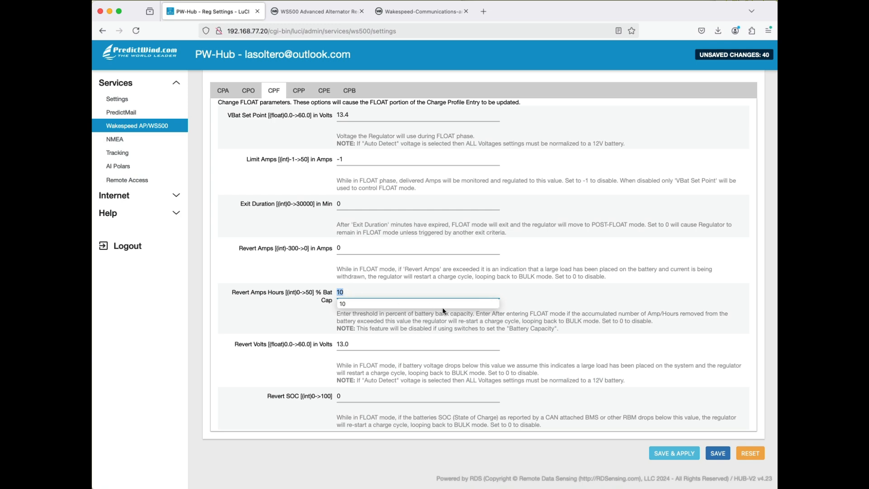
{"action": "left_click", "coordinate": [585, 344]}
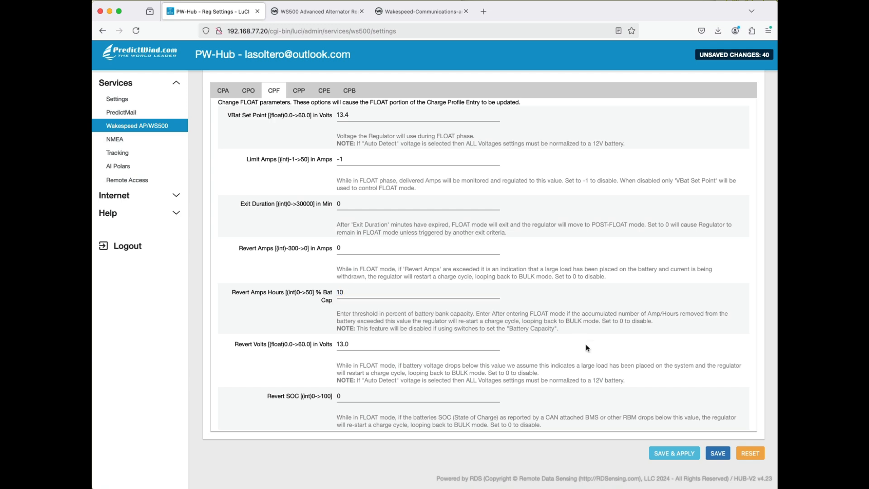
- Save the charge profile settings without applying them and return to the FLOAT parameters in Custom Charge Profile Settings
{"action": "left_click", "coordinate": [717, 452]}
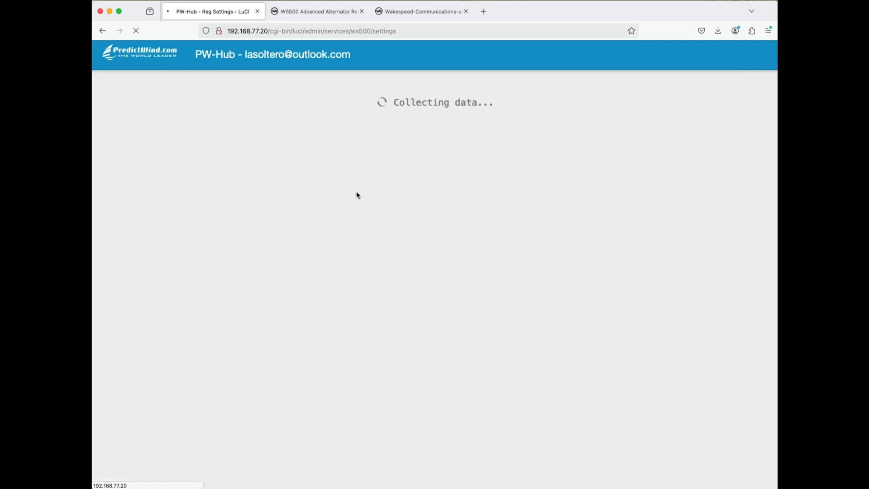
{"action": "scroll", "coordinate": [363, 202], "scroll_direction": "down", "scroll_amount": 15}
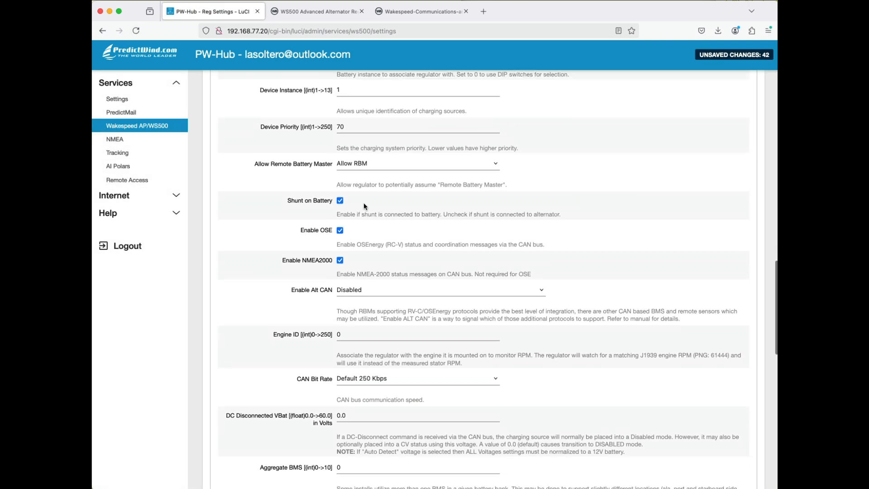
{"action": "scroll", "coordinate": [363, 203], "scroll_direction": "up", "scroll_amount": 4}
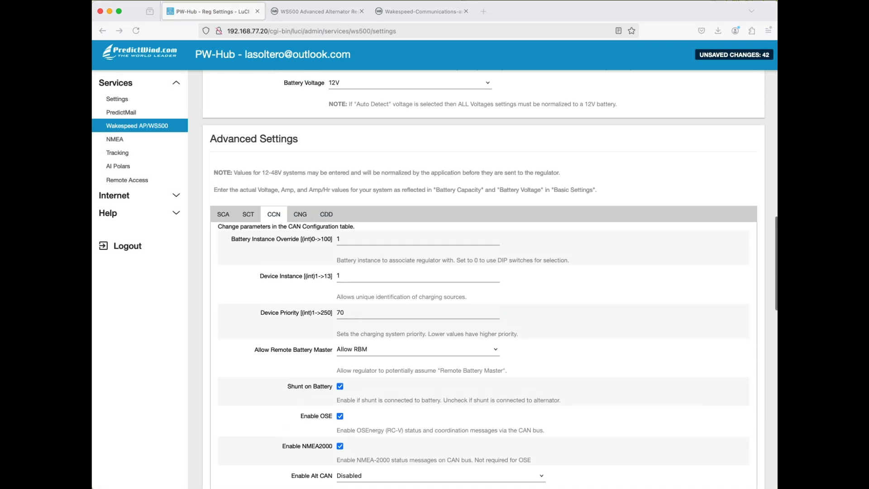
{"action": "scroll", "coordinate": [413, 402], "scroll_direction": "down", "scroll_amount": 11}
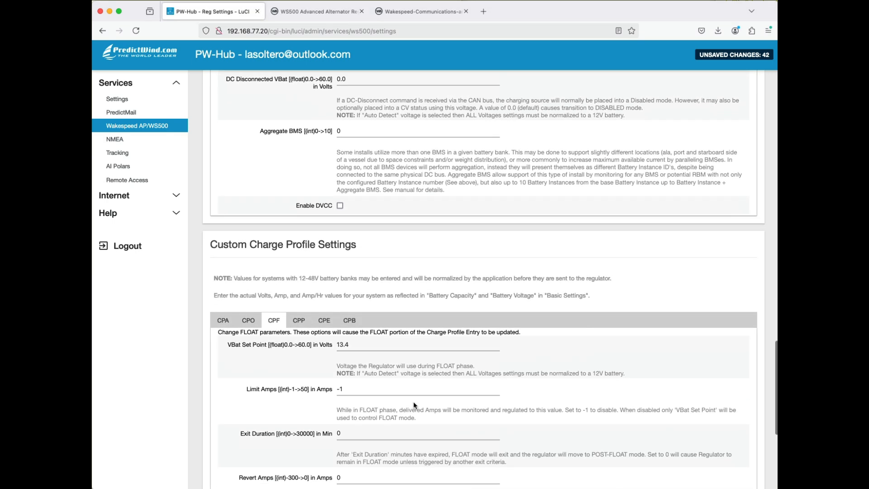
- Examine the POST-FLOAT (CPP) and EQUALIZE (CPE) parameters in Custom Charge Profile Settings
{"action": "left_click", "coordinate": [301, 307]}
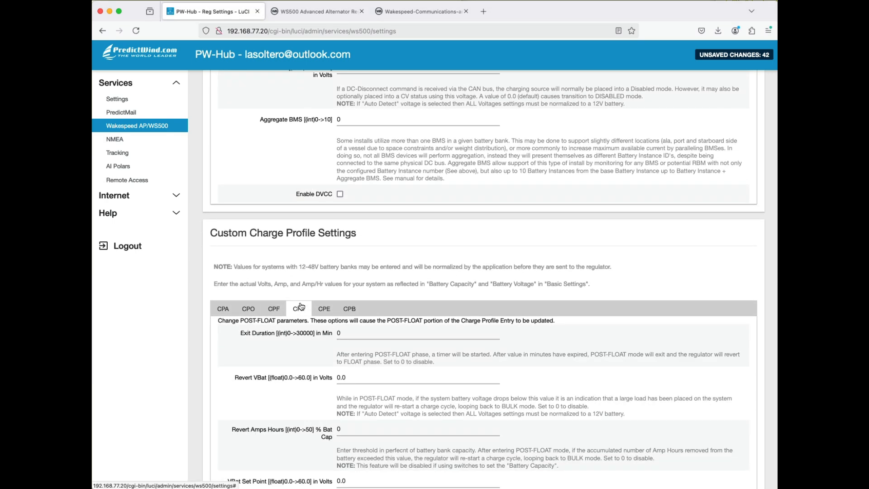
{"action": "scroll", "coordinate": [341, 274], "scroll_direction": "down", "scroll_amount": 2}
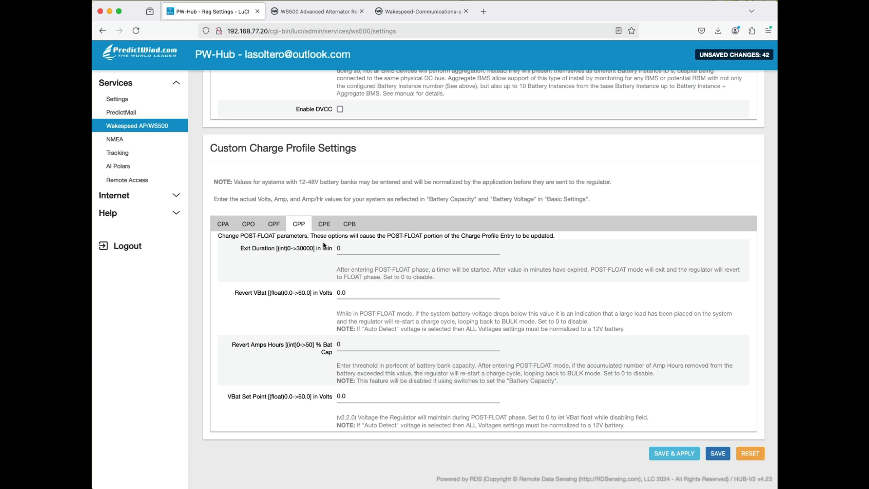
{"action": "left_click", "coordinate": [327, 227]}
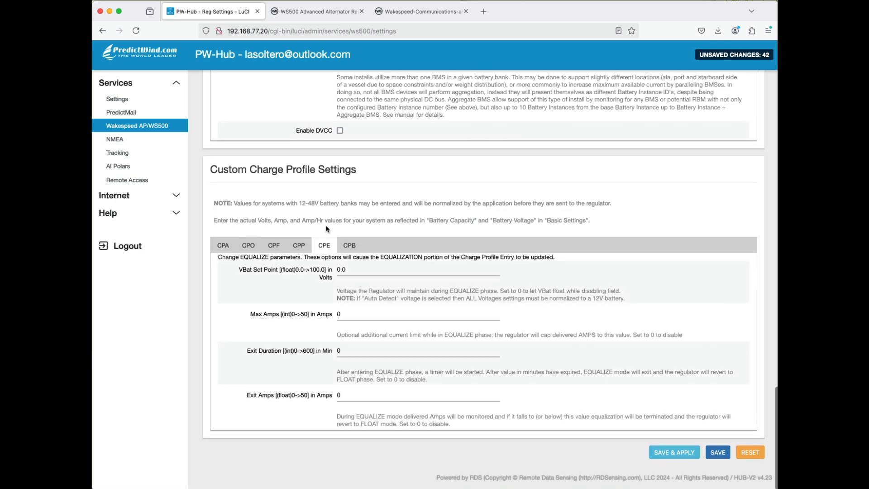
- Review the BATTERY (CPB) parameters, checking the maximum charge temperature and the high temperature threshold for reduced charge
{"action": "left_click", "coordinate": [351, 248]}
{"action": "scroll", "coordinate": [431, 246], "scroll_direction": "down", "scroll_amount": 3}
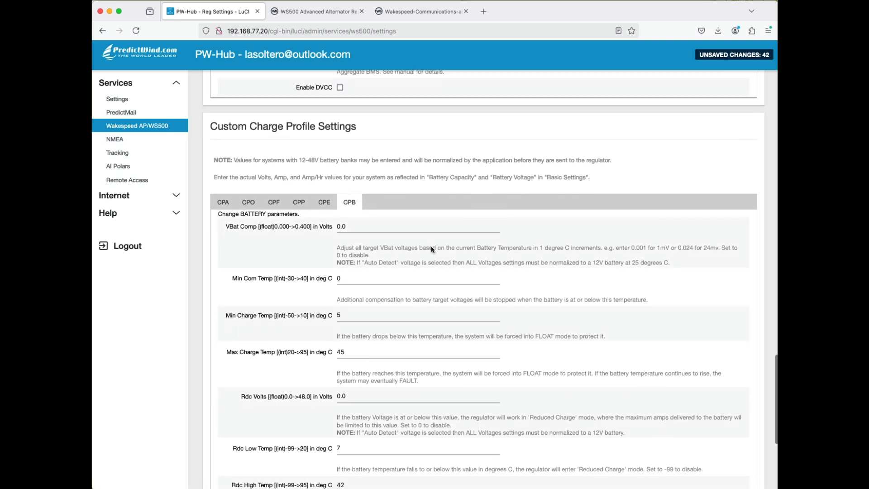
{"action": "scroll", "coordinate": [432, 247], "scroll_direction": "down", "scroll_amount": 3}
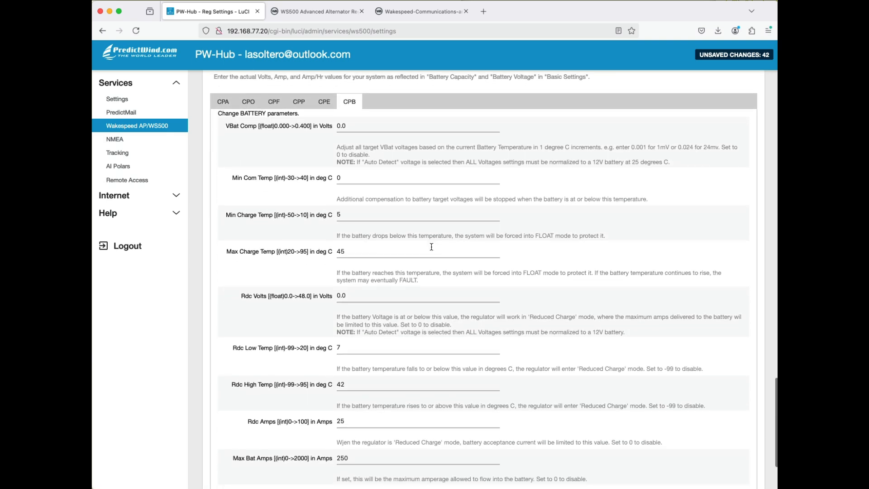
{"action": "left_click_drag", "start_coordinate": [352, 249], "coordinate": [331, 251]}
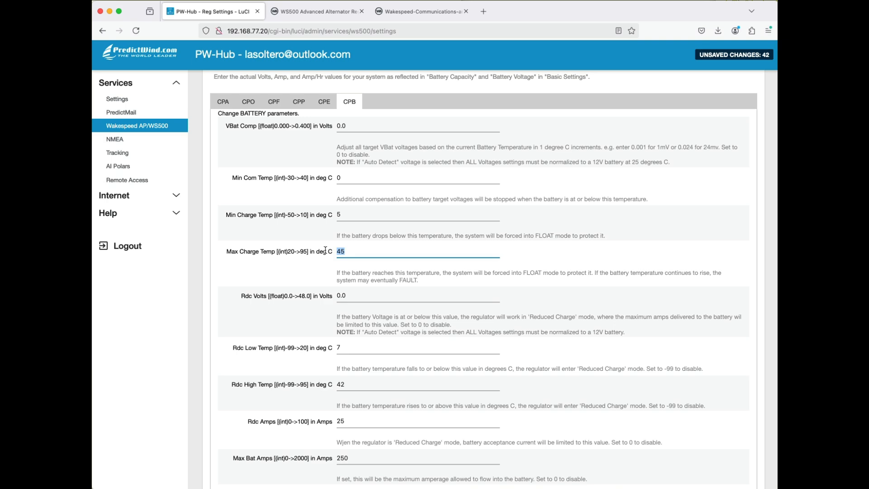
{"action": "scroll", "coordinate": [325, 250], "scroll_direction": "down", "scroll_amount": 2}
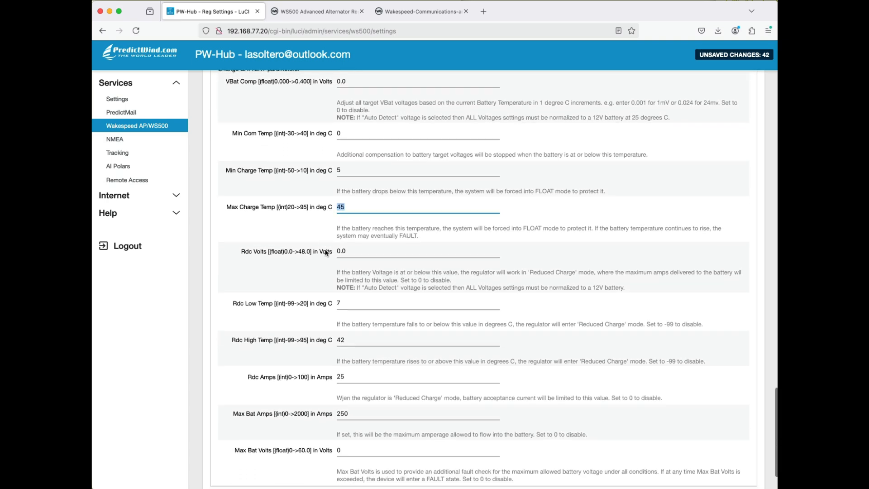
{"action": "scroll", "coordinate": [326, 253], "scroll_direction": "down", "scroll_amount": 2}
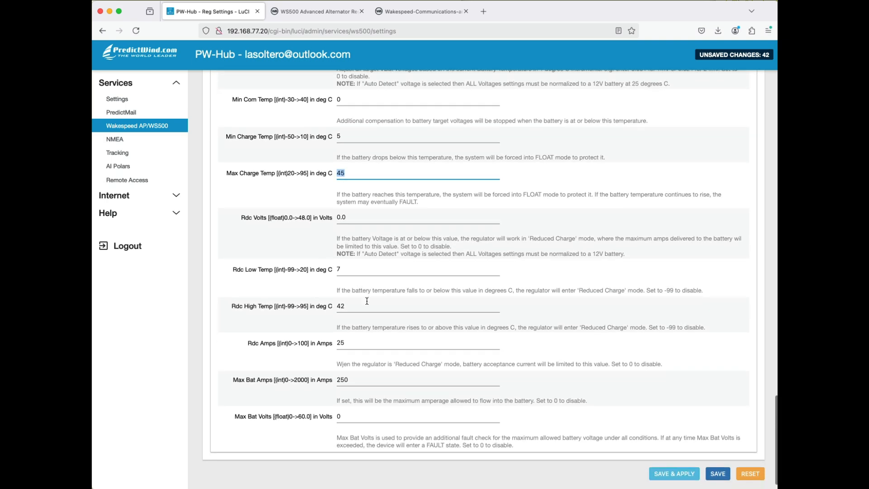
{"action": "double_click", "coordinate": [341, 306]}
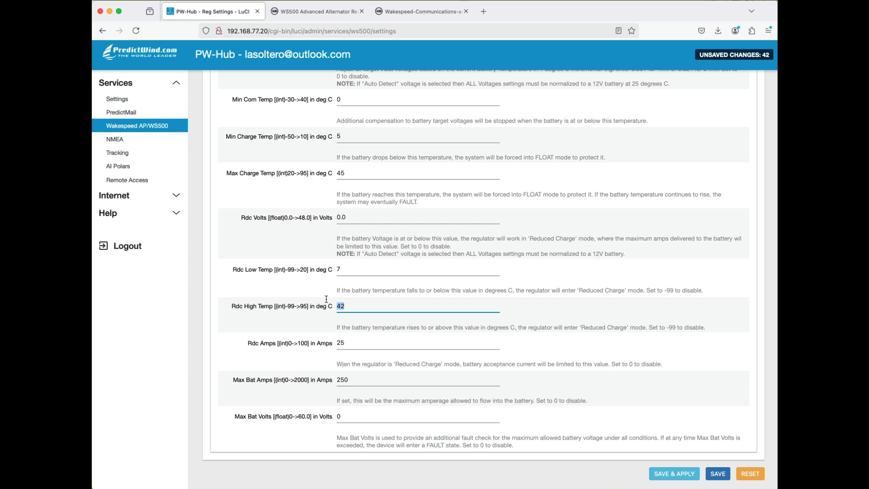
{"action": "scroll", "coordinate": [326, 299], "scroll_direction": "down", "scroll_amount": 1}
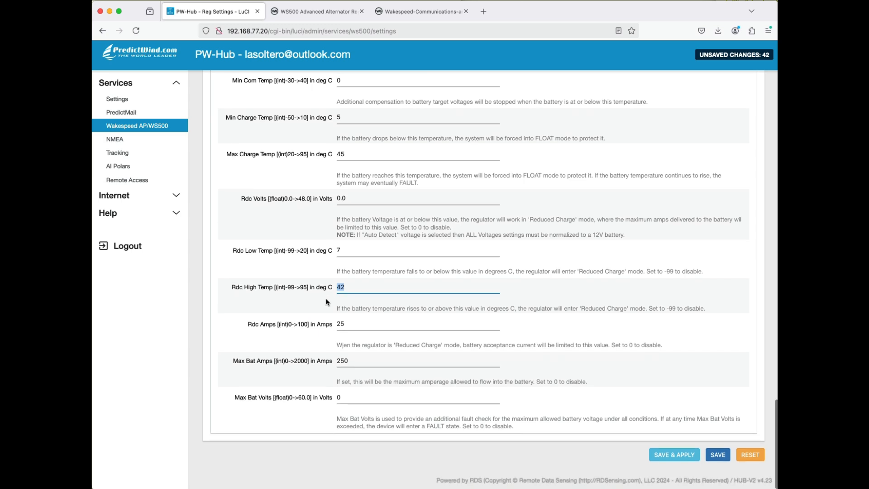
- Set Max Bat Amps to 400 in the battery parameters and save the profile settings without applying them
{"action": "double_click", "coordinate": [359, 363]}
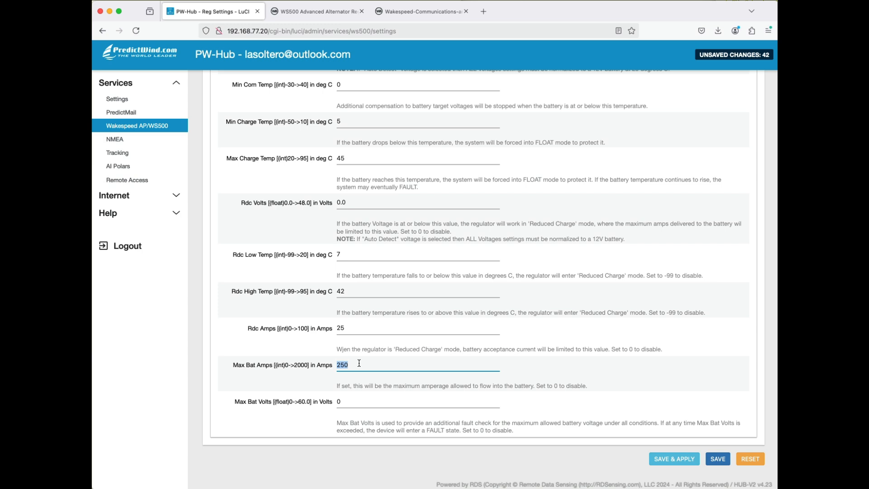
{"action": "type", "text": "400"}
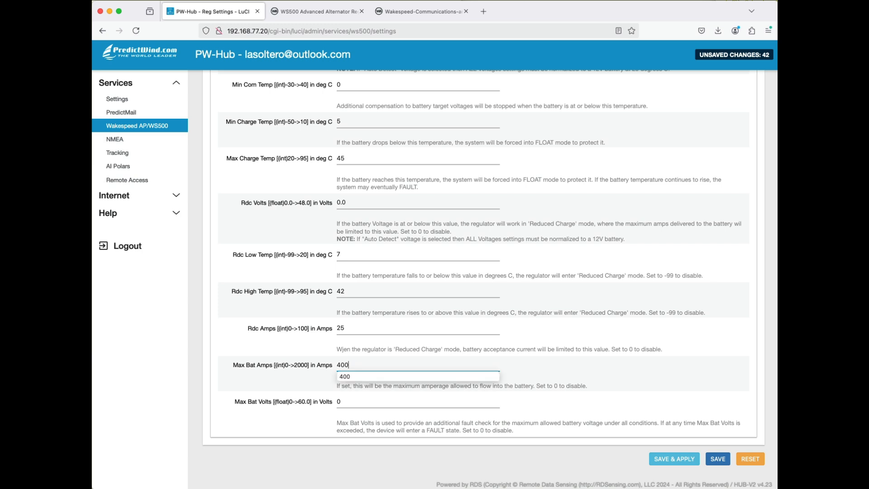
{"action": "left_click", "coordinate": [626, 368]}
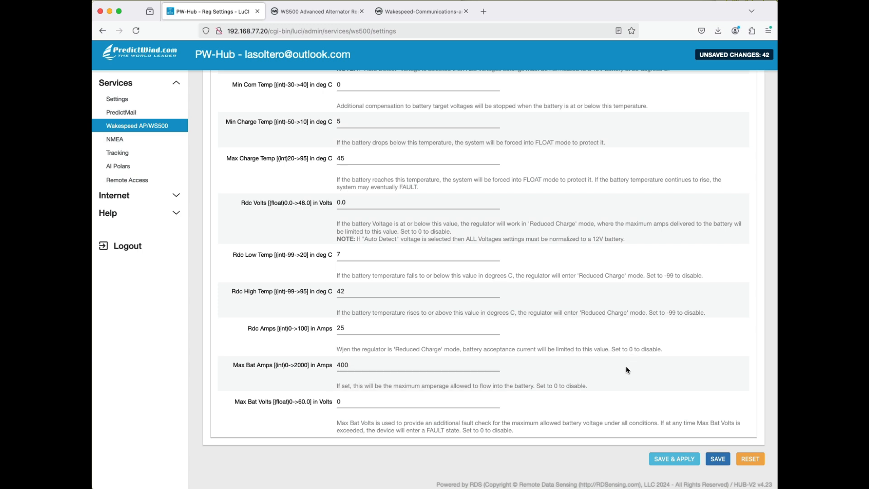
{"action": "left_click", "coordinate": [721, 460]}
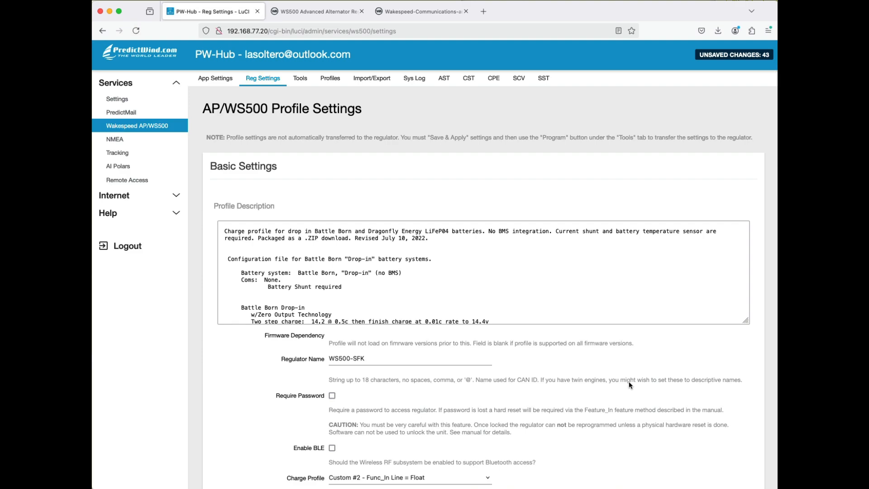
- Look over the saved profile settings and generate the regulator program sequence from the Tools page
{"action": "scroll", "coordinate": [629, 383], "scroll_direction": "down", "scroll_amount": 20}
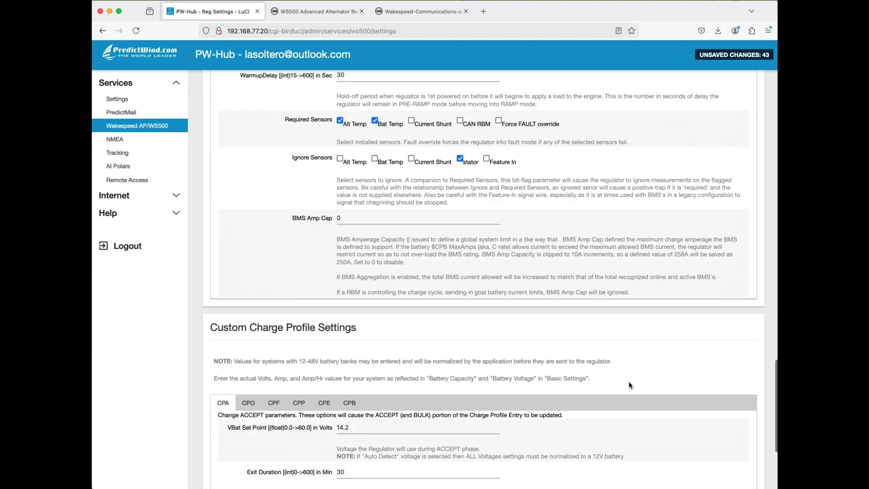
{"action": "scroll", "coordinate": [629, 385], "scroll_direction": "down", "scroll_amount": 5}
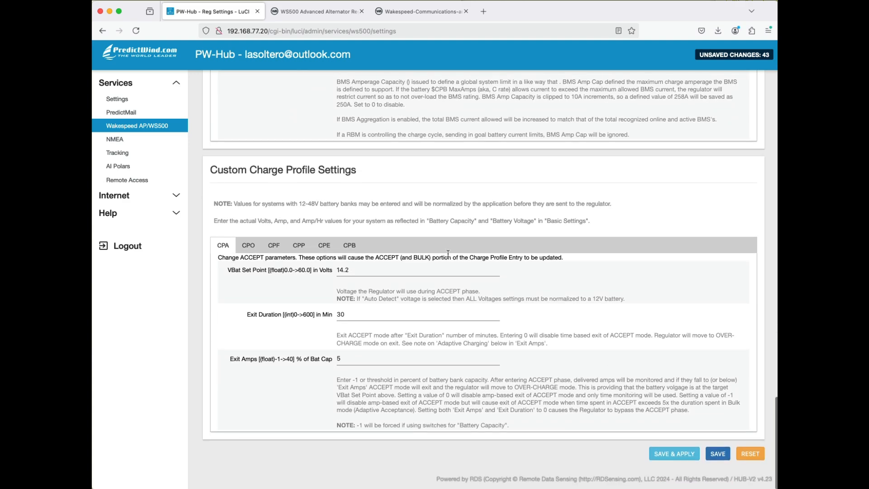
{"action": "scroll", "coordinate": [387, 304], "scroll_direction": "up", "scroll_amount": 10}
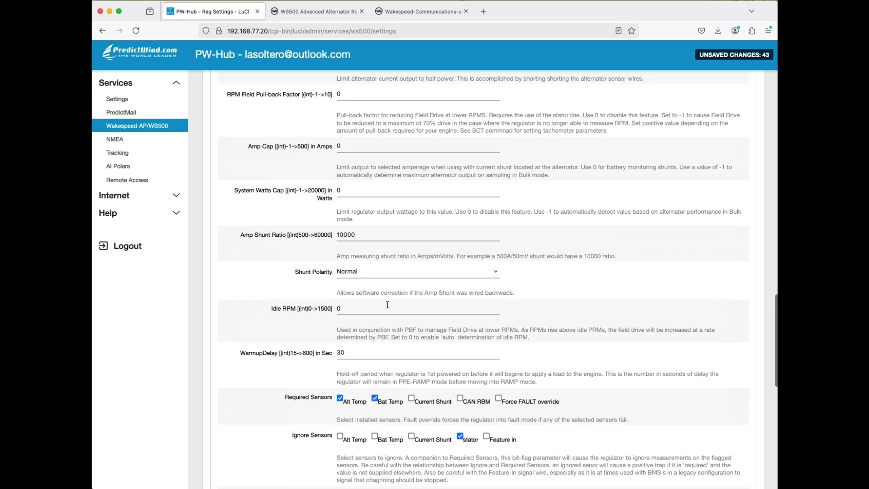
{"action": "scroll", "coordinate": [388, 304], "scroll_direction": "up", "scroll_amount": 20}
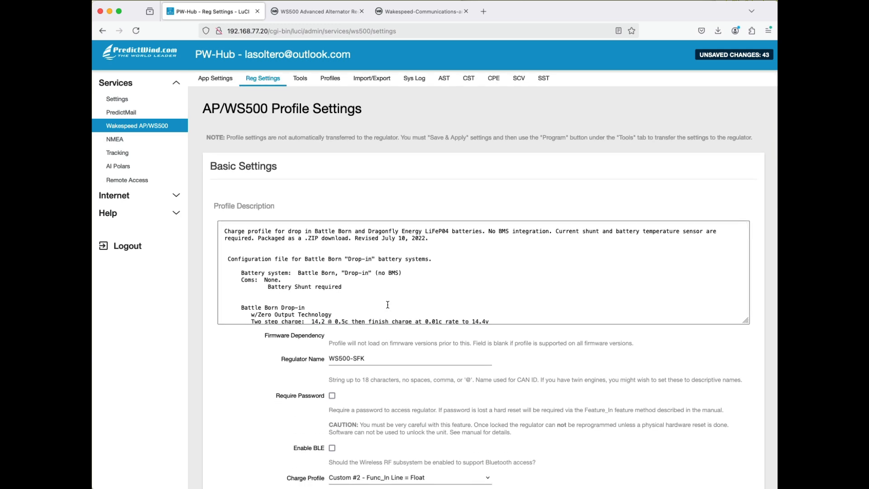
{"action": "left_click", "coordinate": [307, 85]}
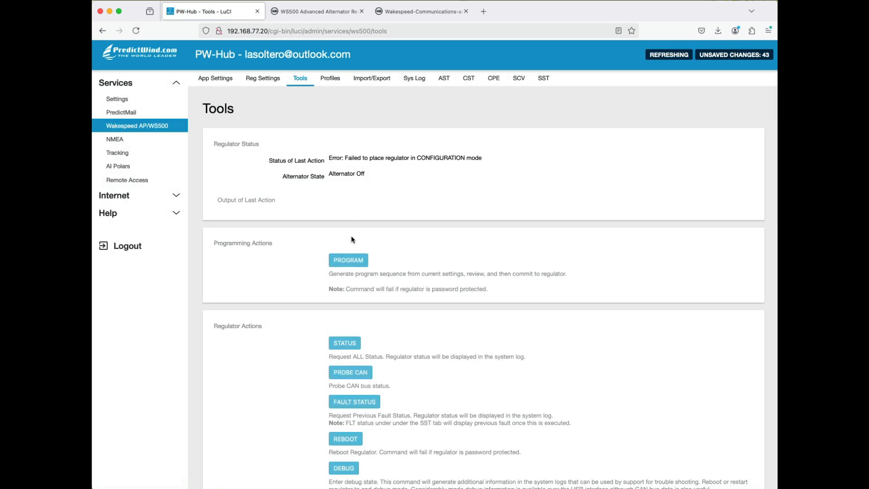
{"action": "left_click", "coordinate": [347, 266]}
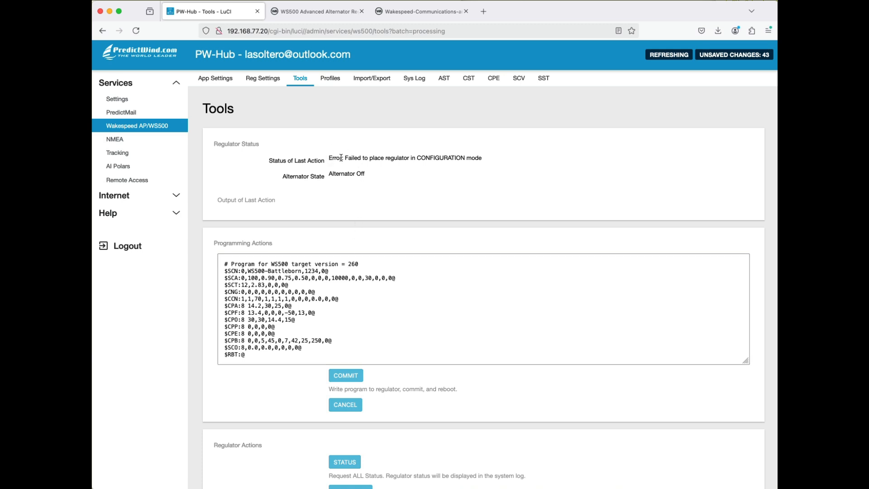
- Check the status of the last action and the generated program lines, and commit the program to the regulator
{"action": "left_click_drag", "start_coordinate": [341, 158], "coordinate": [486, 167]}
{"action": "left_click", "coordinate": [487, 164]}
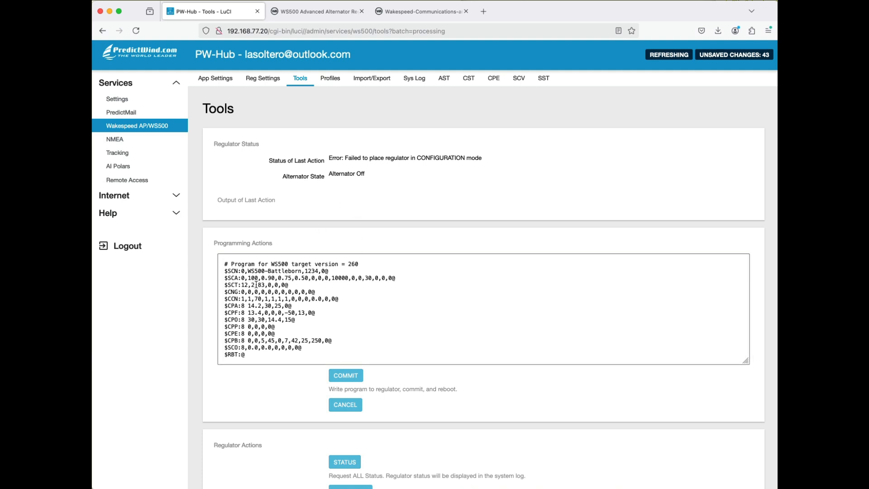
{"action": "left_click_drag", "start_coordinate": [225, 266], "coordinate": [365, 352]}
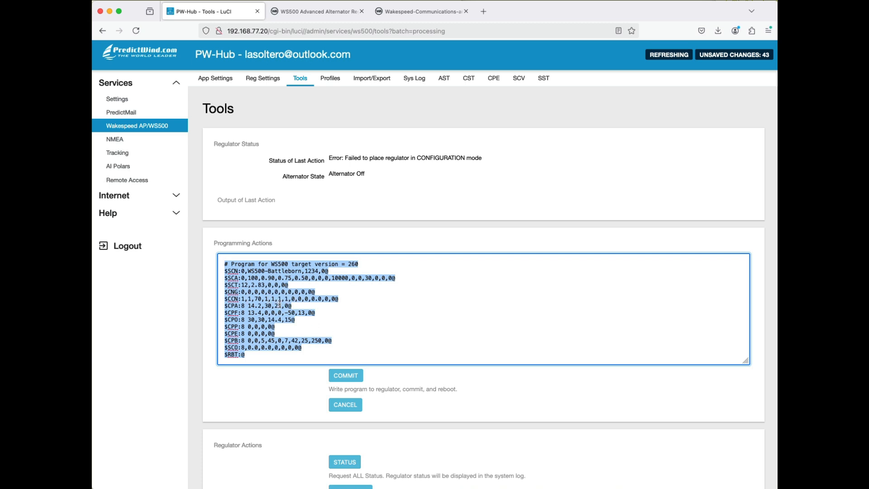
{"action": "scroll", "coordinate": [383, 325], "scroll_direction": "down", "scroll_amount": 1}
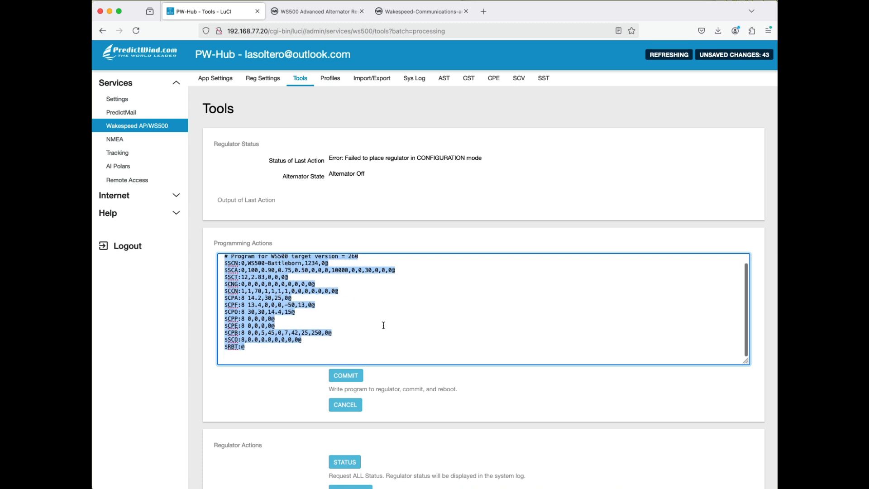
{"action": "left_click", "coordinate": [347, 377]}
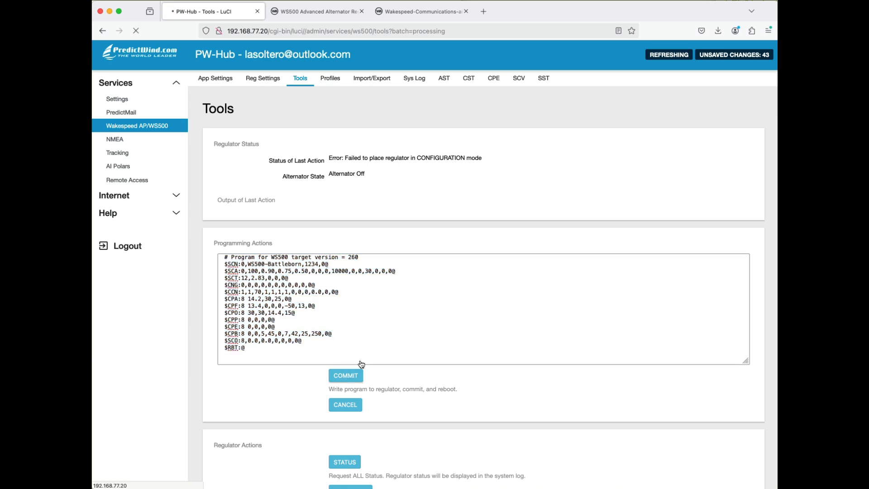
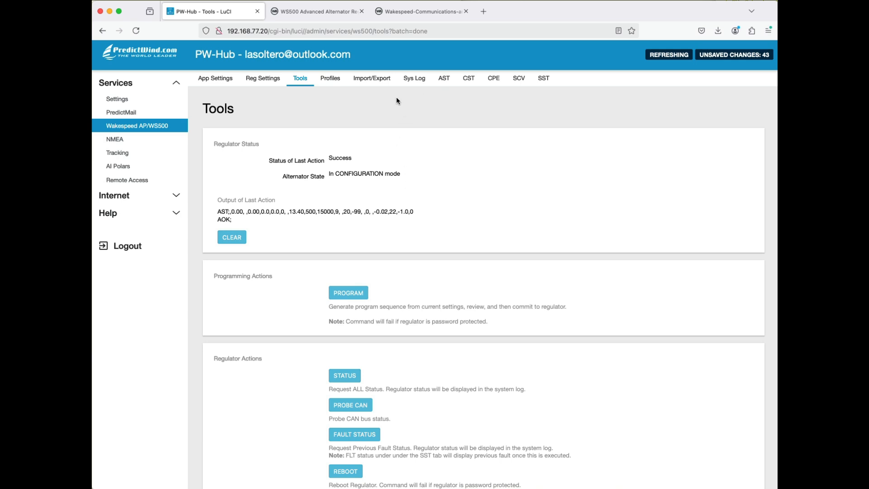
- Check the current regulator settings and add a new blank profile to the end of the Profile Manager list
{"action": "left_click", "coordinate": [277, 86]}
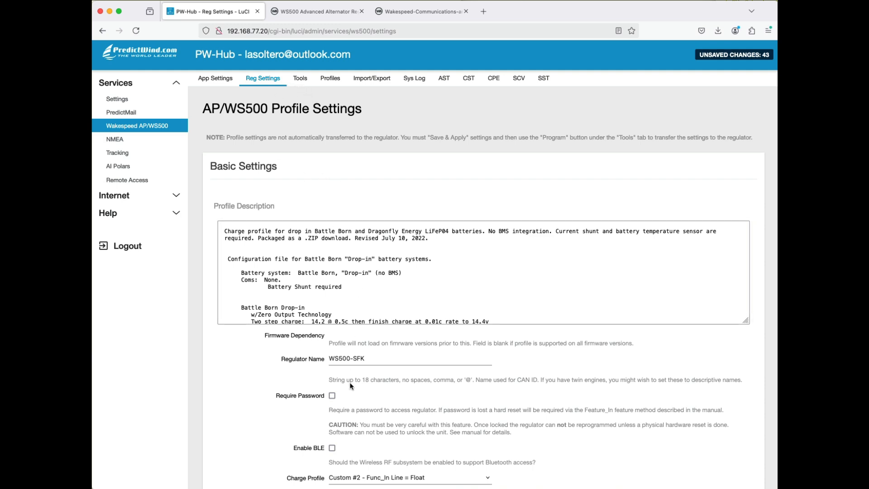
{"action": "left_click", "coordinate": [338, 81]}
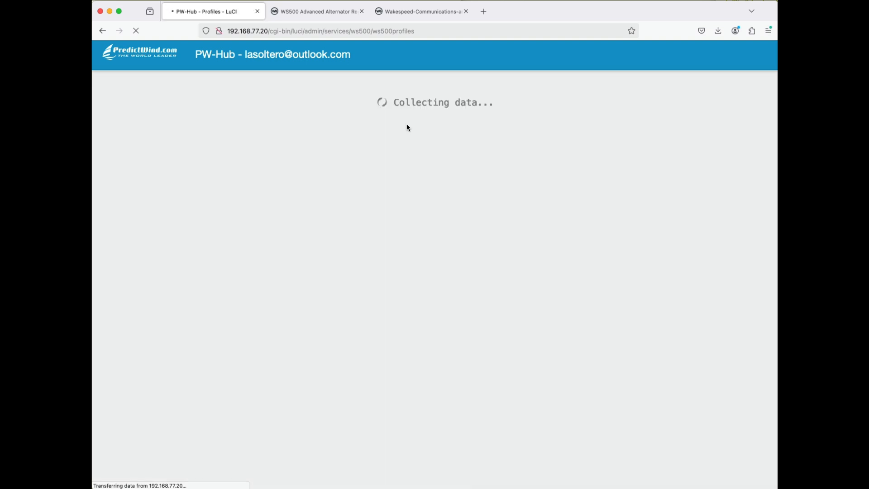
{"action": "scroll", "coordinate": [407, 127], "scroll_direction": "down", "scroll_amount": 10}
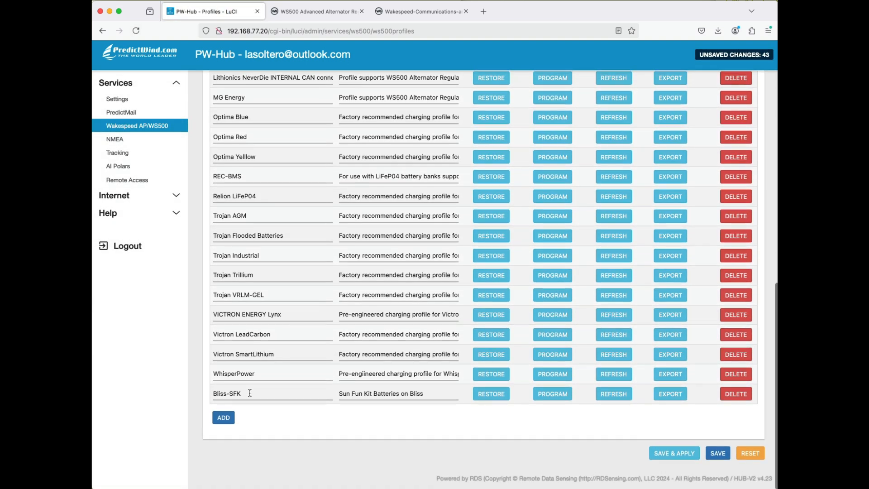
{"action": "left_click", "coordinate": [223, 417]}
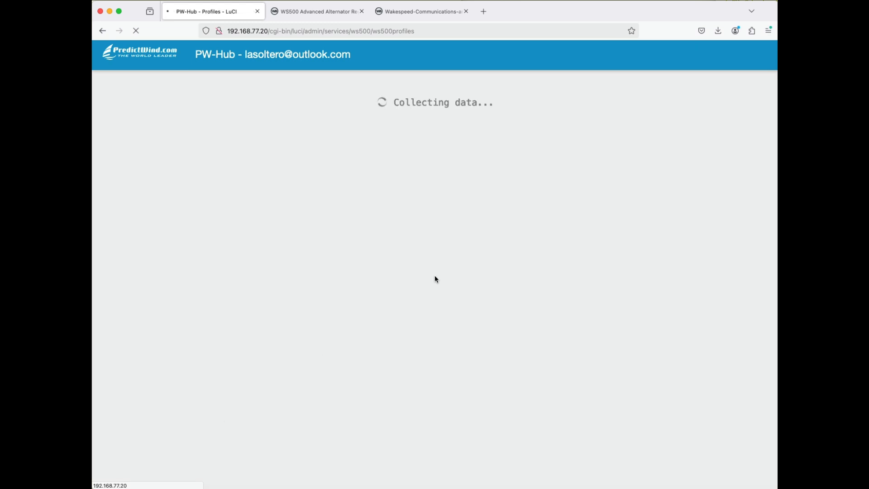
{"action": "scroll", "coordinate": [434, 275], "scroll_direction": "down", "scroll_amount": 10}
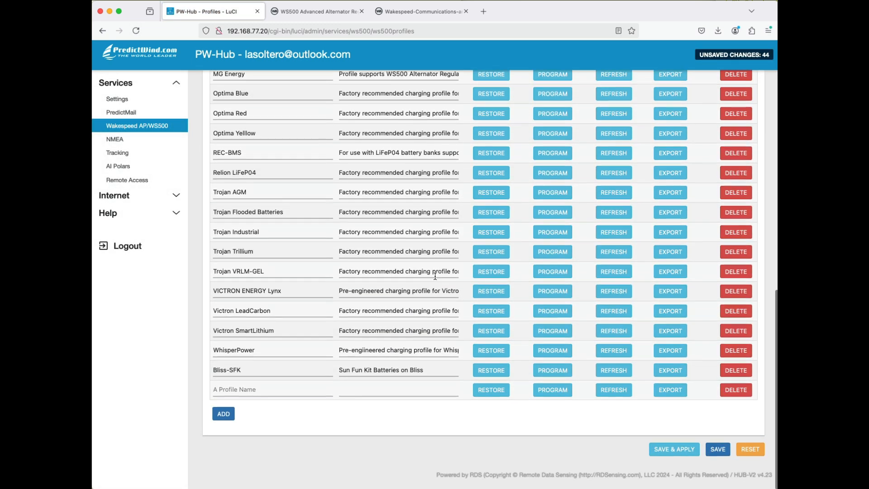
- Name the new profile demo with the description "Demo profile", and save and apply it
{"action": "left_click", "coordinate": [225, 396]}
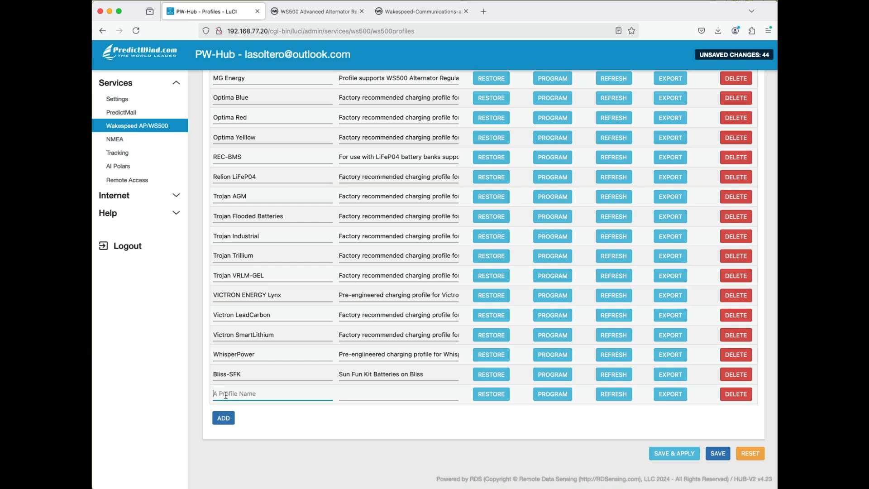
{"action": "type", "text": "demo"}
{"action": "key", "text": "Tab"}
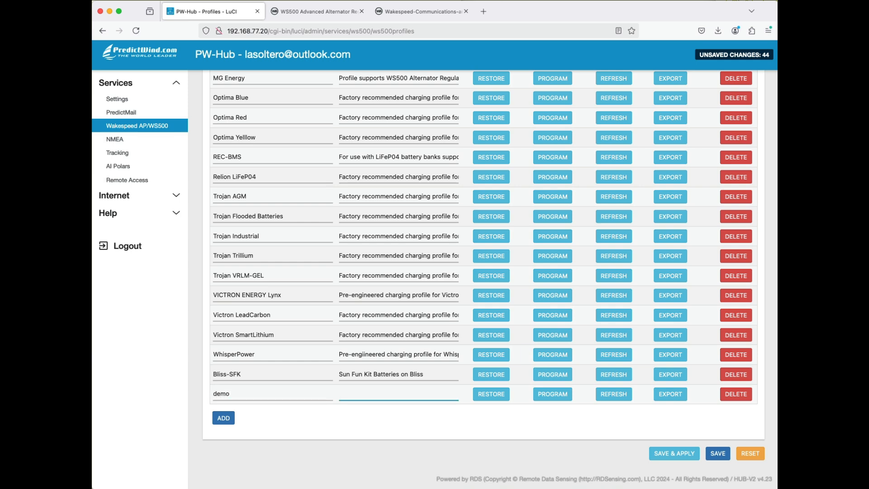
{"action": "type", "text": "Demo profile"}
{"action": "left_click", "coordinate": [674, 450]}
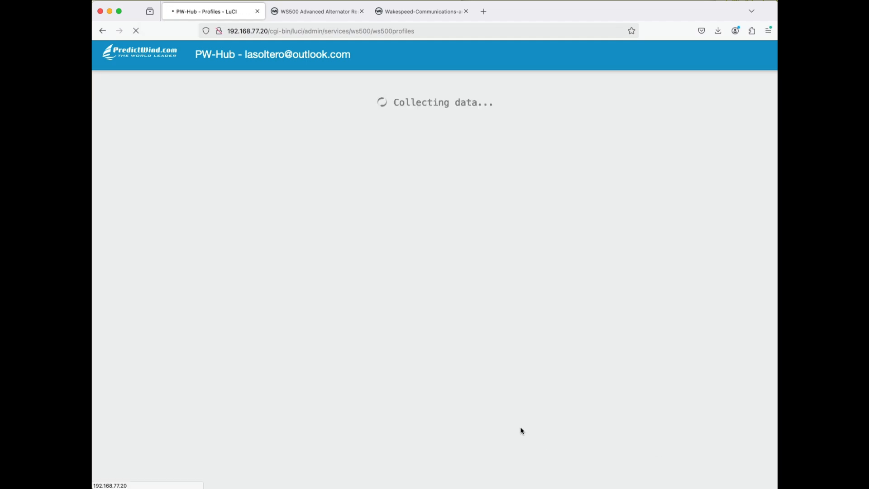
- Restore the demo profile into the current regulator settings
{"action": "scroll", "coordinate": [518, 426], "scroll_direction": "down", "scroll_amount": 10}
{"action": "scroll", "coordinate": [518, 431], "scroll_direction": "down", "scroll_amount": 3}
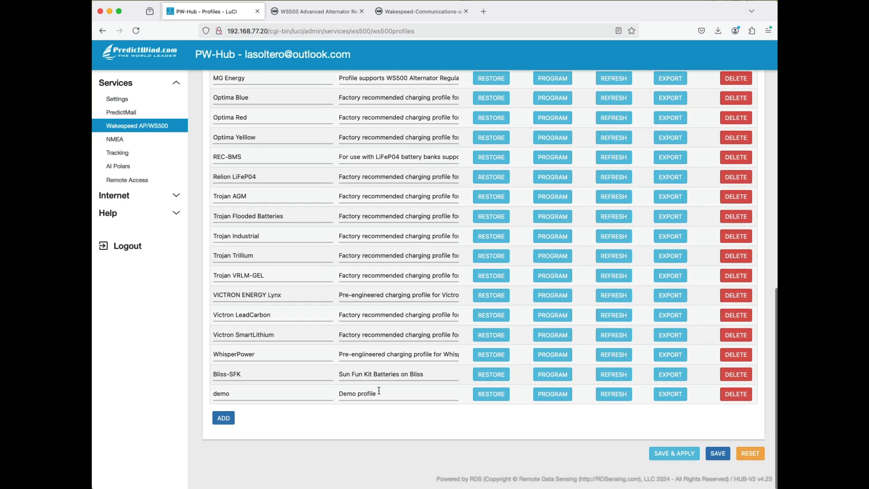
{"action": "left_click", "coordinate": [490, 397]}
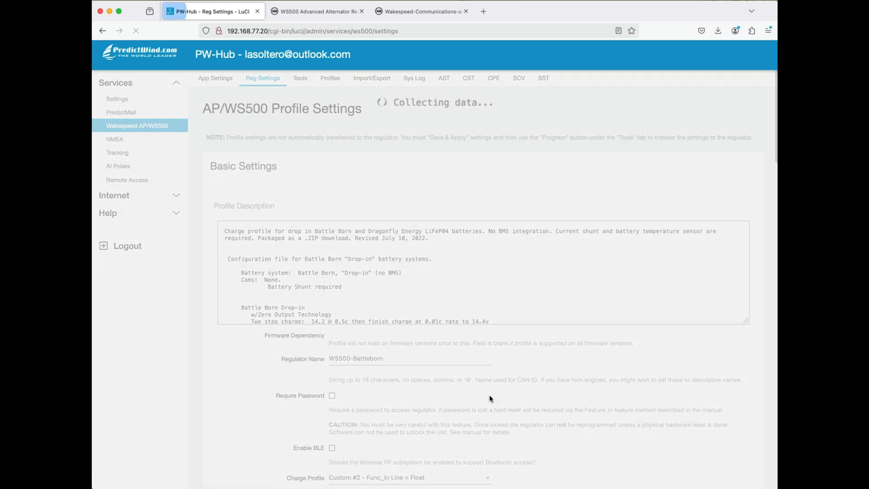
- Change the regulator name to WS500-SFK, and save and apply the profile settings
{"action": "scroll", "coordinate": [490, 396], "scroll_direction": "down", "scroll_amount": 3}
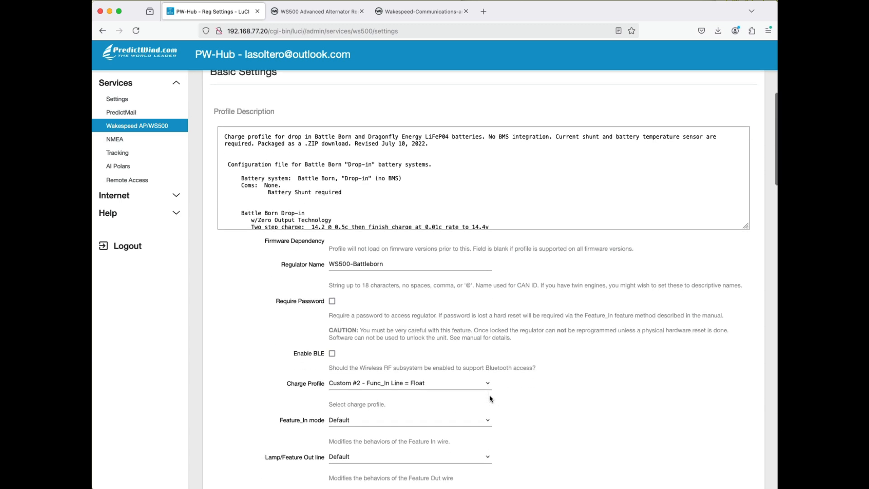
{"action": "double_click", "coordinate": [372, 257]}
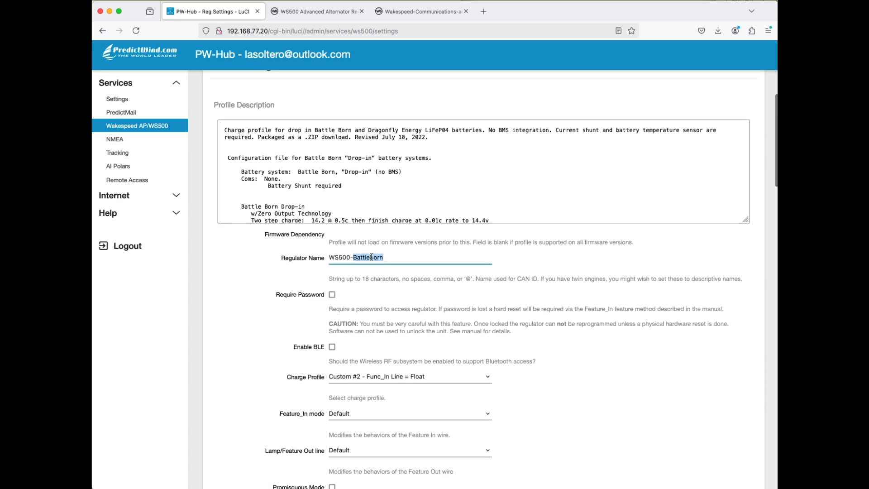
{"action": "scroll", "coordinate": [371, 257], "scroll_direction": "down", "scroll_amount": 4}
{"action": "scroll", "coordinate": [372, 260], "scroll_direction": "up", "scroll_amount": 4}
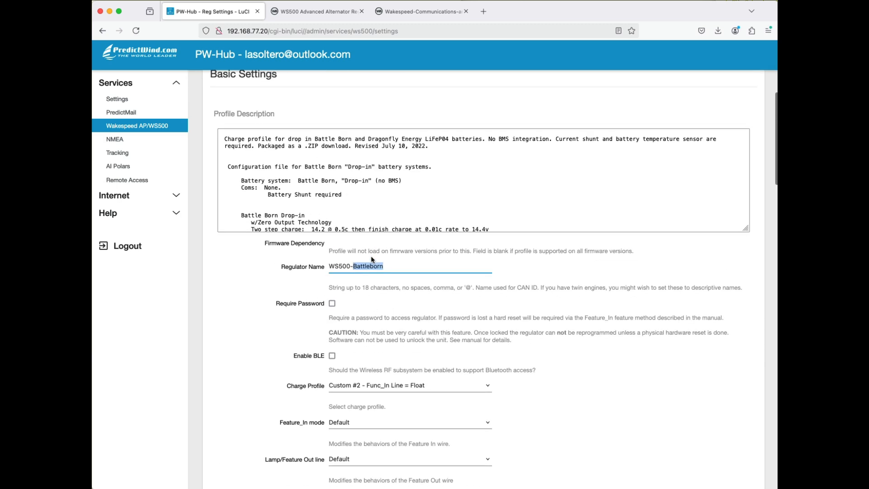
{"action": "scroll", "coordinate": [372, 260], "scroll_direction": "down", "scroll_amount": 10}
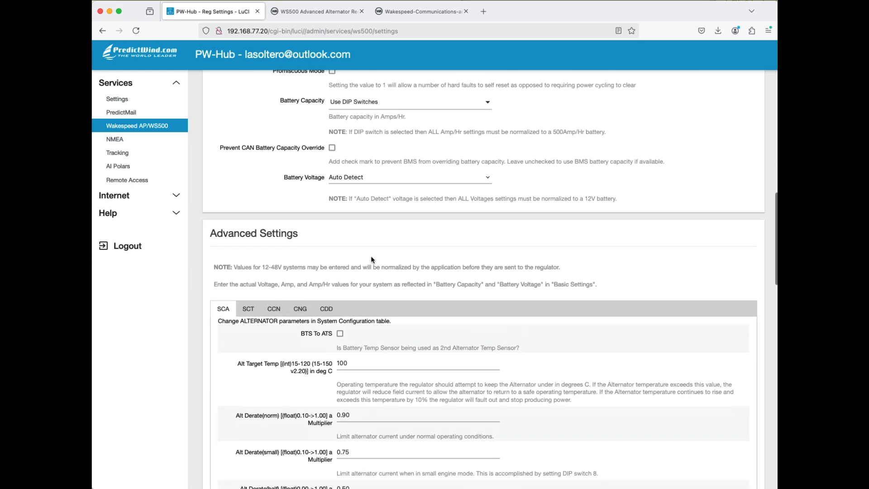
{"action": "scroll", "coordinate": [372, 260], "scroll_direction": "up", "scroll_amount": 8}
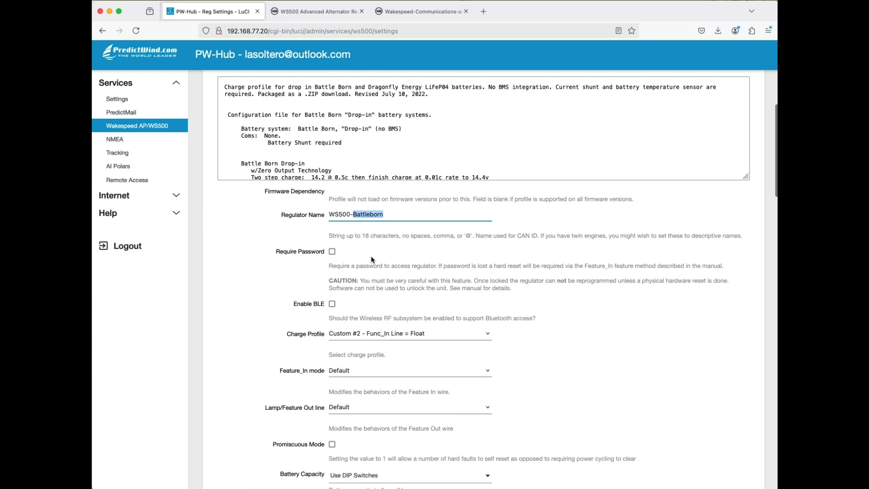
{"action": "type", "text": "SFK"}
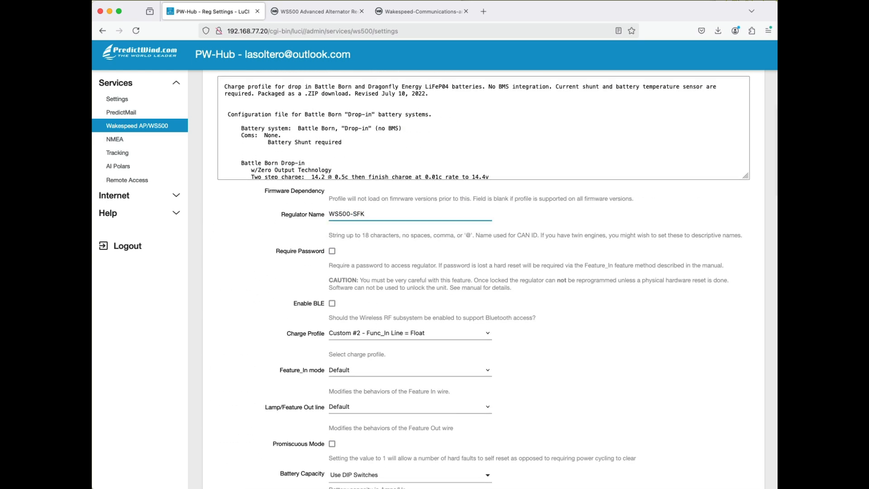
{"action": "scroll", "coordinate": [422, 393], "scroll_direction": "down", "scroll_amount": 20}
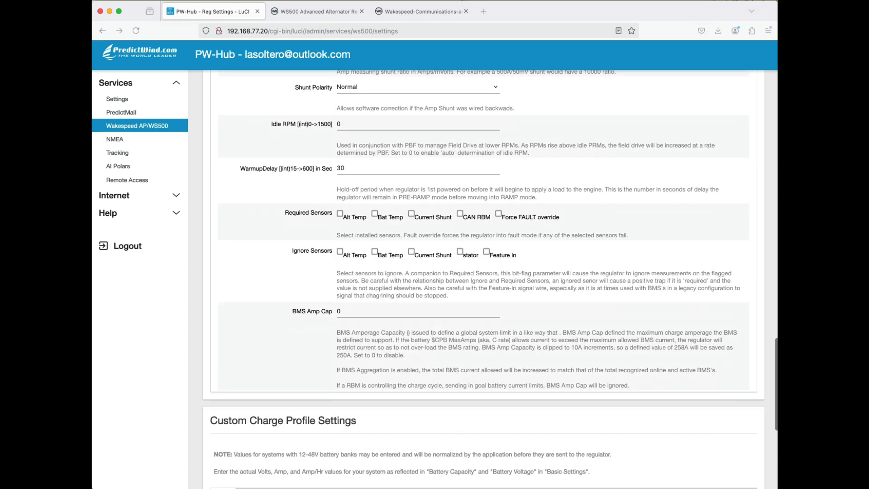
{"action": "scroll", "coordinate": [692, 459], "scroll_direction": "down", "scroll_amount": 5}
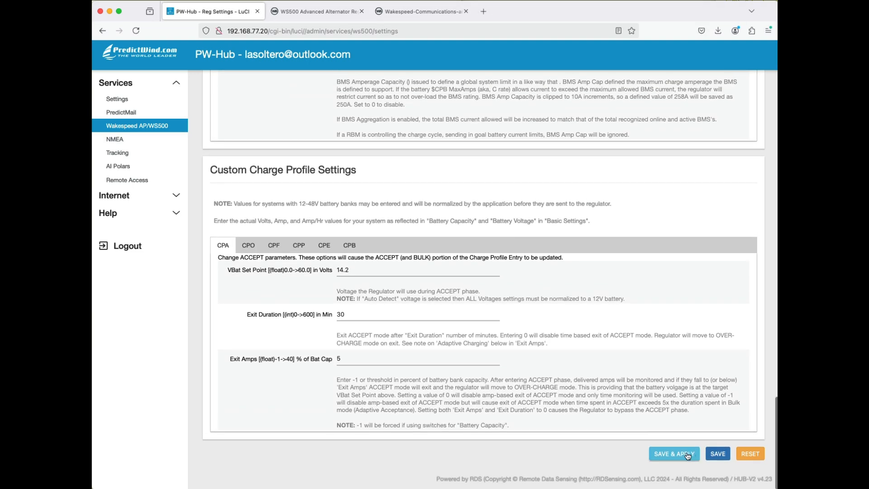
{"action": "left_click", "coordinate": [688, 455]}
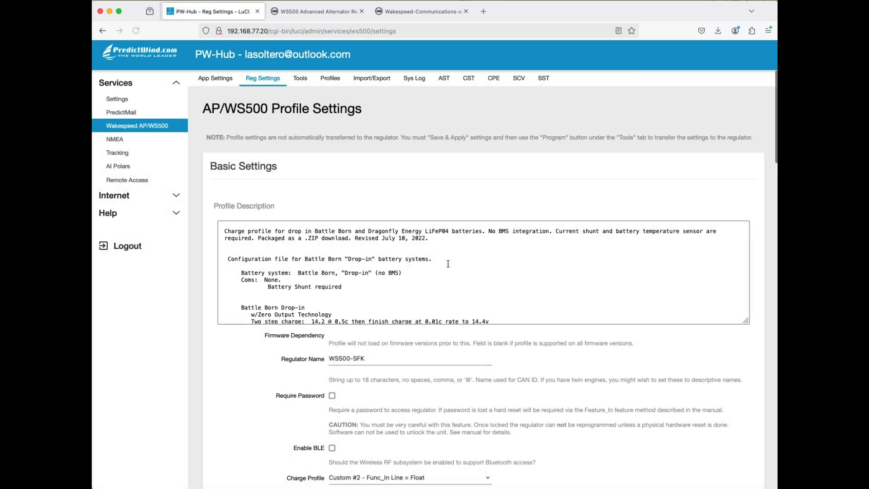
- Refresh the demo profile with the current regulator settings and check the regulator name in the profile settings
{"action": "left_click", "coordinate": [331, 79]}
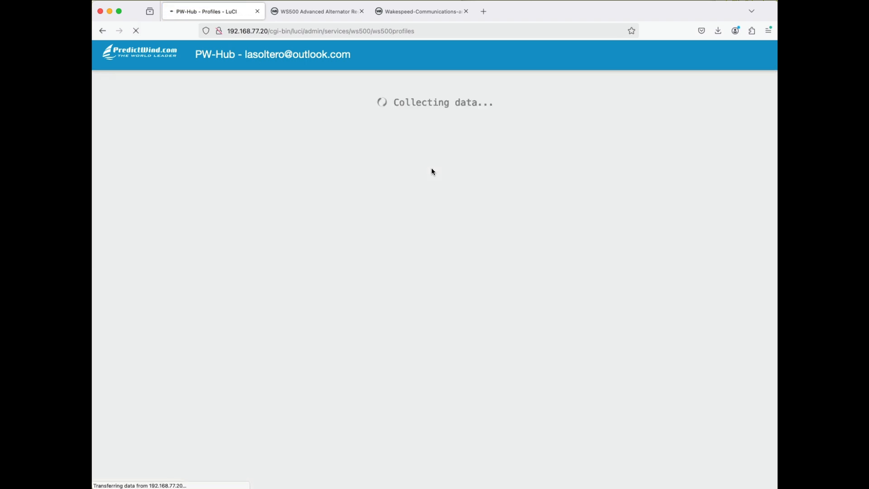
{"action": "scroll", "coordinate": [432, 172], "scroll_direction": "down", "scroll_amount": 5}
{"action": "scroll", "coordinate": [433, 171], "scroll_direction": "down", "scroll_amount": 5}
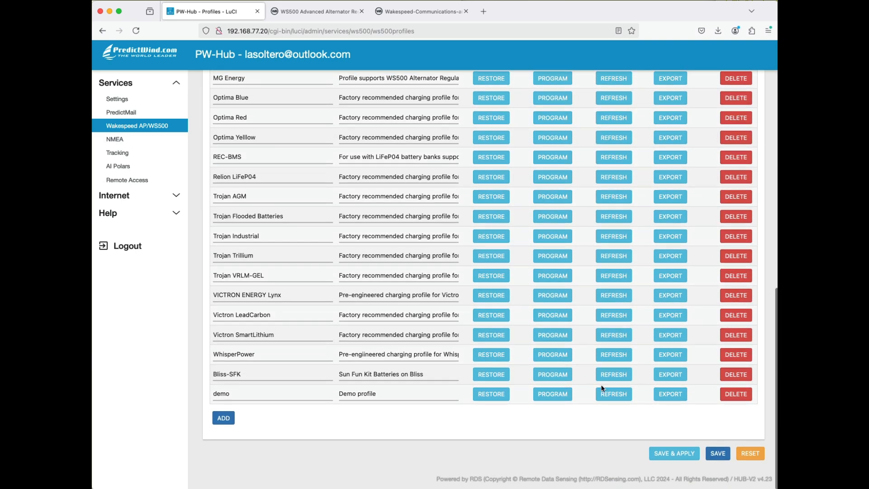
{"action": "left_click", "coordinate": [622, 397]}
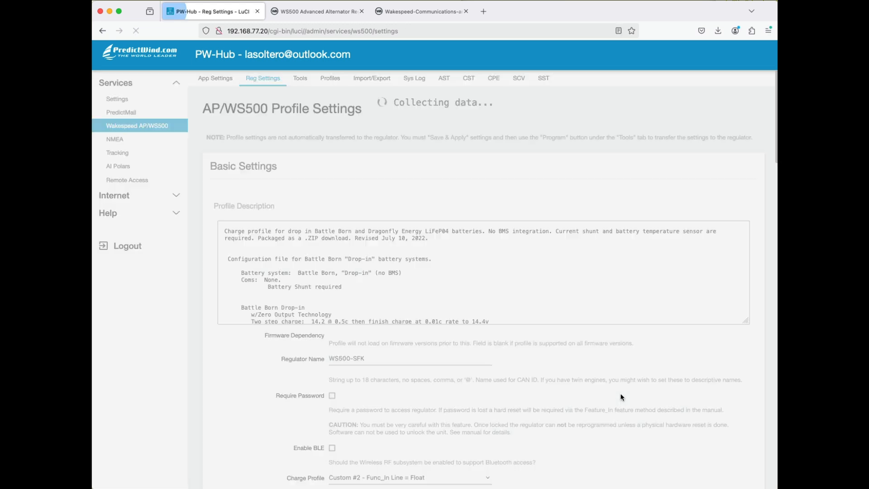
{"action": "scroll", "coordinate": [530, 341], "scroll_direction": "down", "scroll_amount": 2}
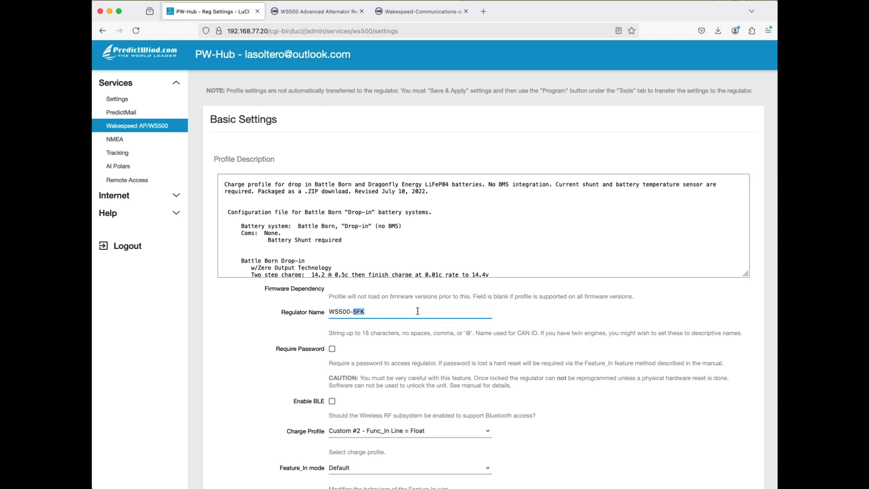
{"action": "scroll", "coordinate": [417, 312], "scroll_direction": "down", "scroll_amount": 15}
{"action": "scroll", "coordinate": [302, 117], "scroll_direction": "up", "scroll_amount": 15}
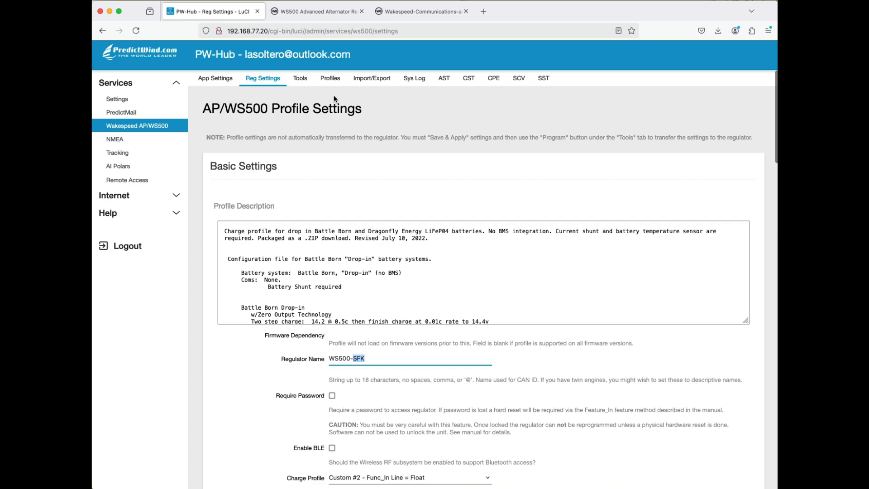
- Restore the demo profile from the Profile Manager and verify the regulator name in the restored settings
{"action": "left_click", "coordinate": [332, 79]}
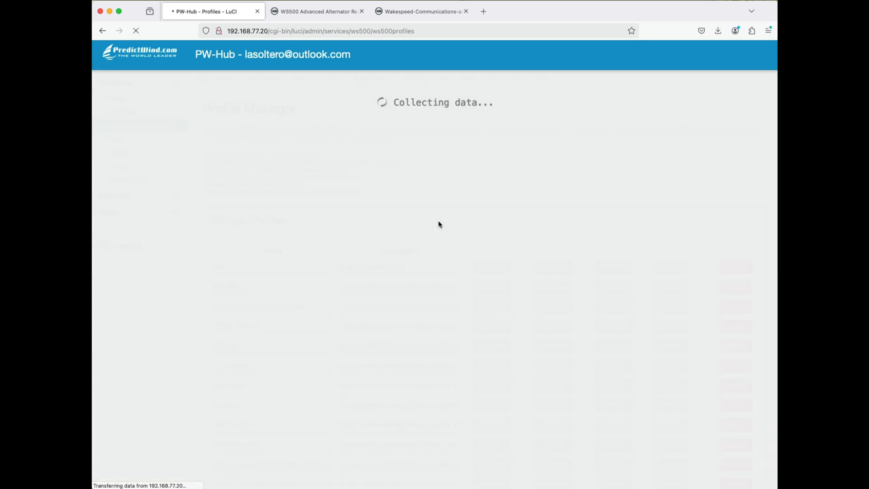
{"action": "scroll", "coordinate": [439, 223], "scroll_direction": "down", "scroll_amount": 15}
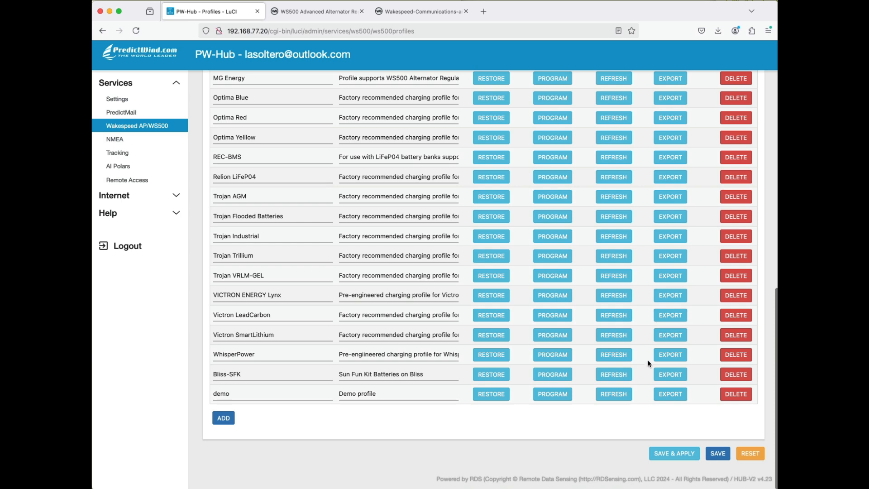
{"action": "left_click", "coordinate": [498, 395]}
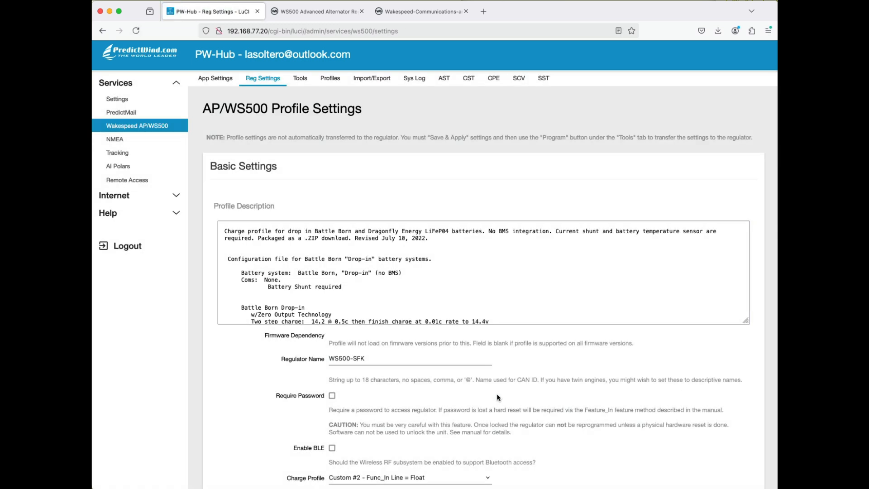
{"action": "double_click", "coordinate": [356, 359]}
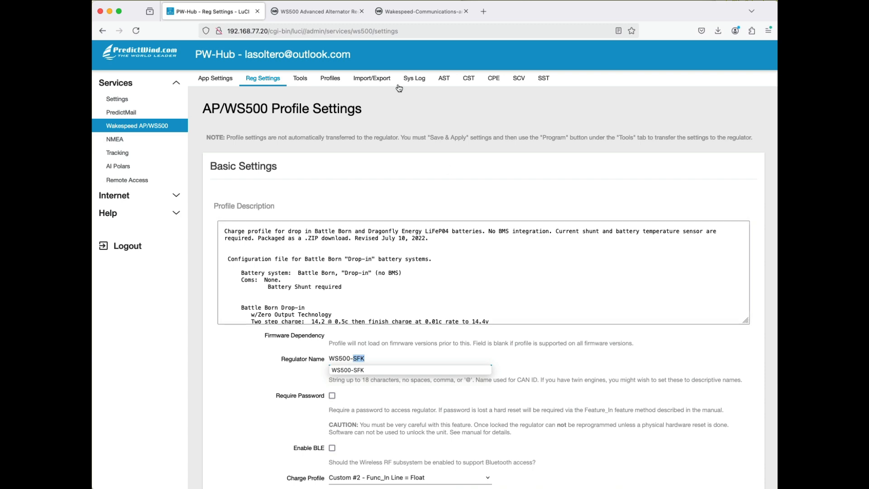
- Program the regulator from the demo profile, check the regulator name in the generated lines, commit the program, and return to the Profile Manager
{"action": "left_click", "coordinate": [304, 81]}
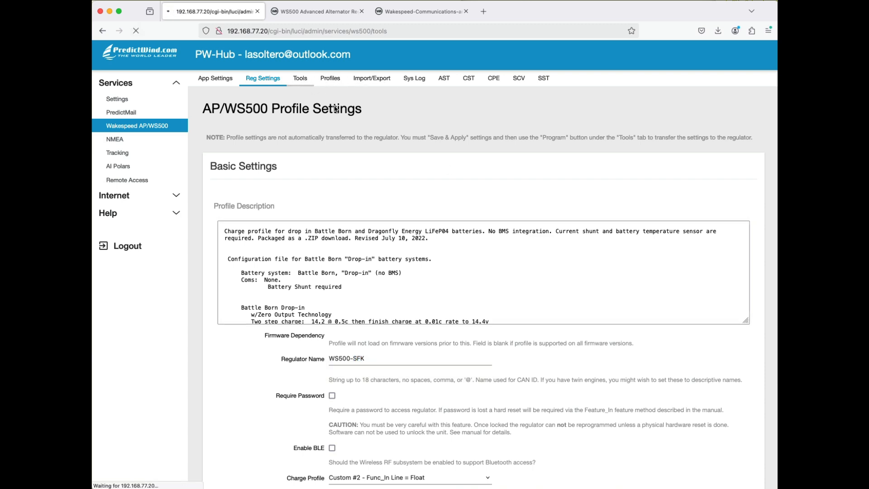
{"action": "left_click", "coordinate": [341, 84]}
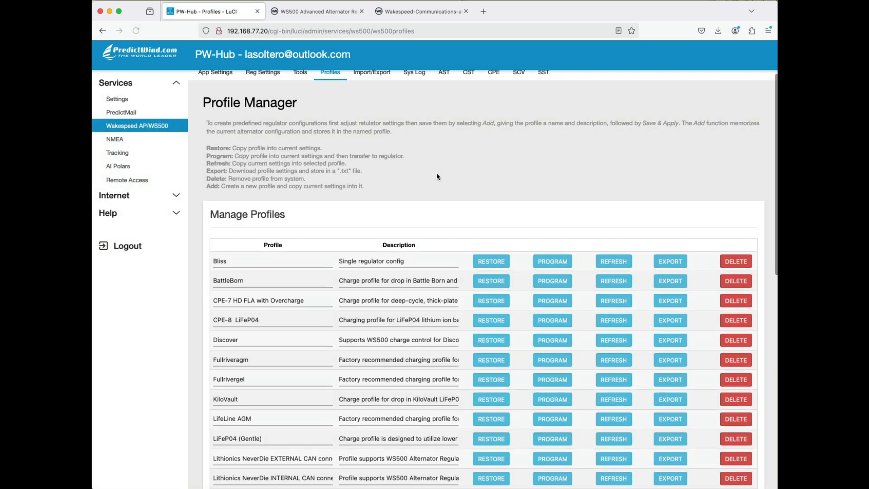
{"action": "scroll", "coordinate": [452, 272], "scroll_direction": "down", "scroll_amount": 10}
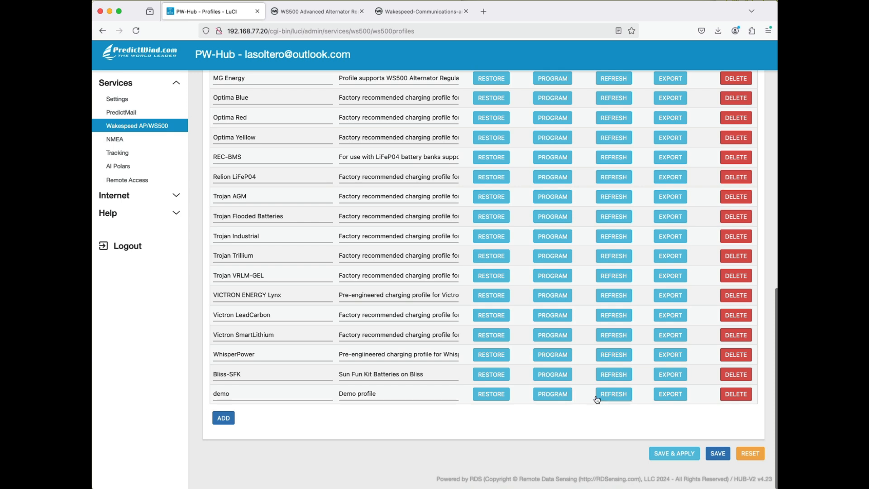
{"action": "left_click", "coordinate": [557, 394]}
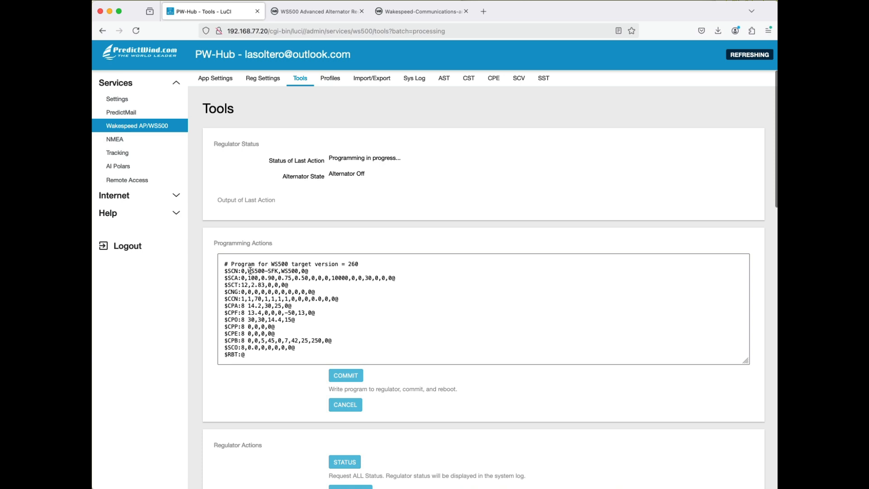
{"action": "left_click_drag", "start_coordinate": [248, 271], "coordinate": [282, 271]}
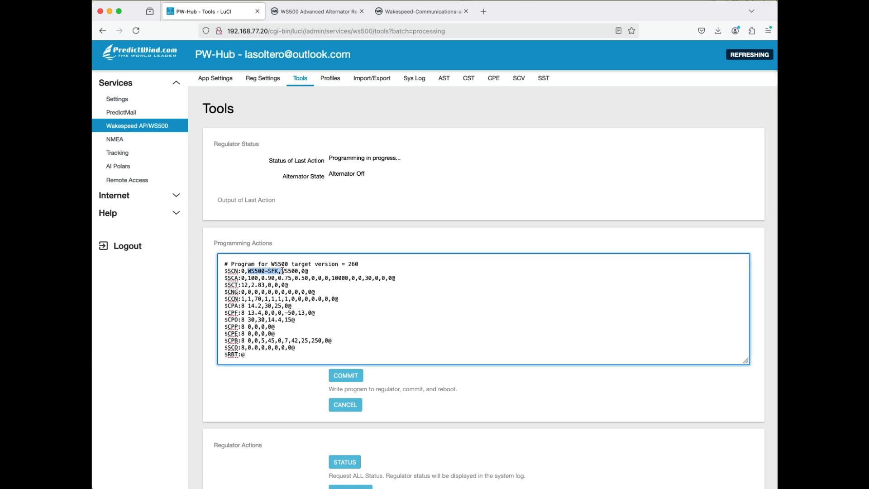
{"action": "left_click", "coordinate": [348, 376]}
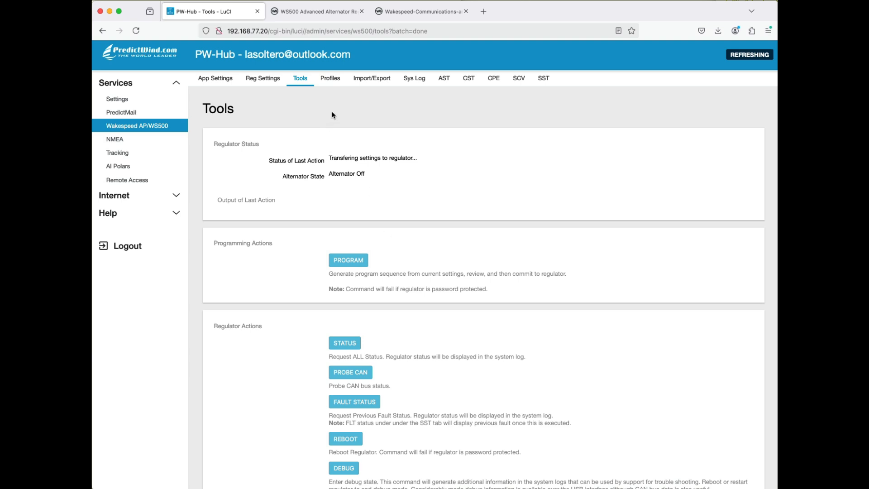
{"action": "left_click", "coordinate": [336, 82]}
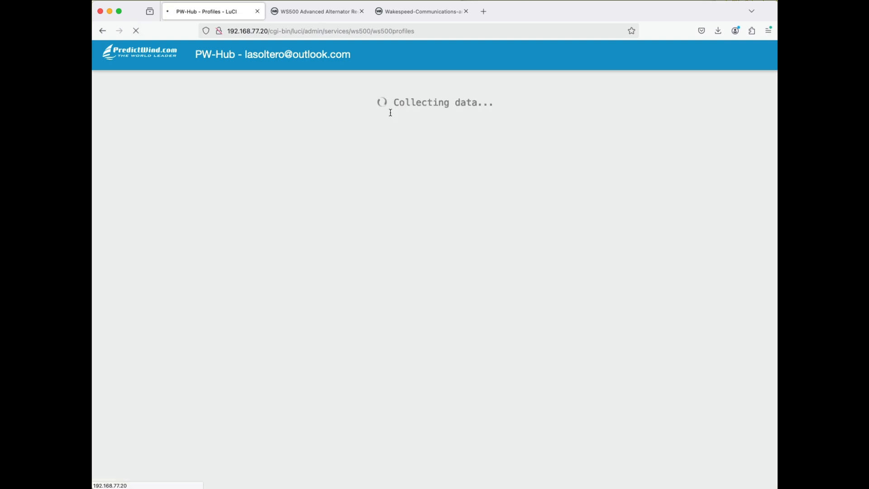
- Export the demo profile from the Profile Manager as a downloaded file
{"action": "scroll", "coordinate": [390, 112], "scroll_direction": "down", "scroll_amount": 15}
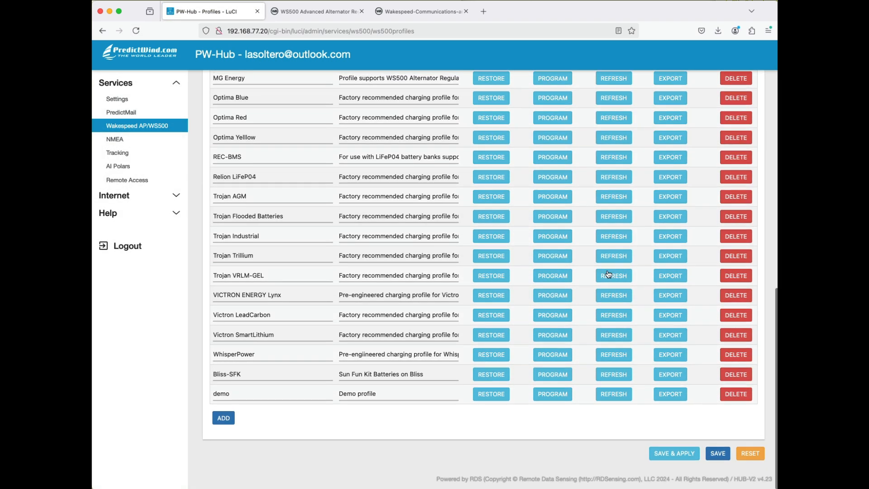
{"action": "left_click", "coordinate": [673, 396]}
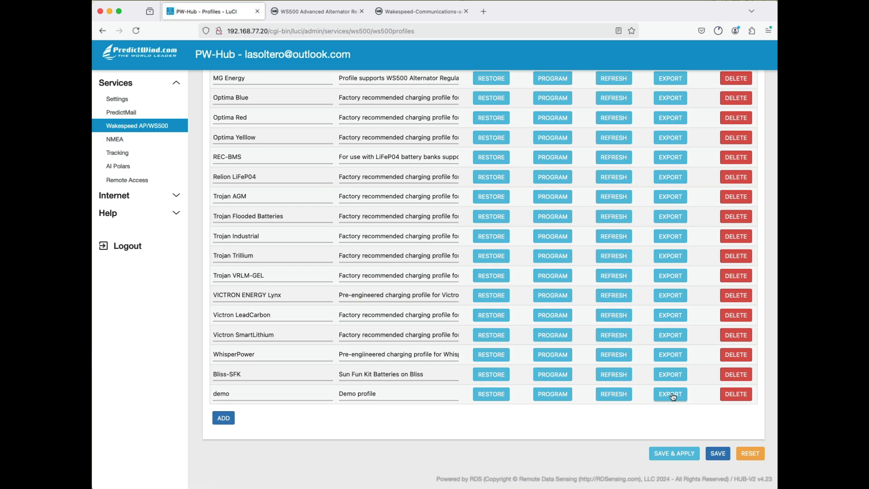
- Open the import/export page for regulator settings and view the available import sources without choosing one
{"action": "scroll", "coordinate": [670, 390], "scroll_direction": "up", "scroll_amount": 1}
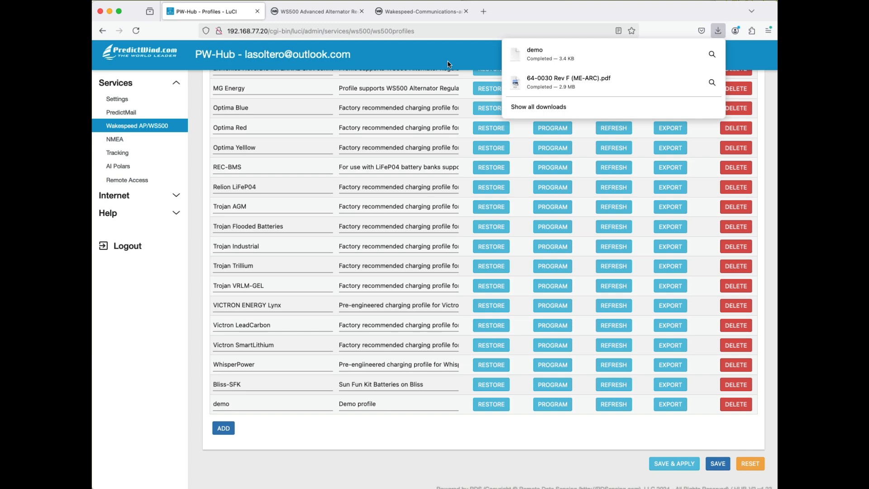
{"action": "scroll", "coordinate": [488, 154], "scroll_direction": "up", "scroll_amount": 10}
{"action": "scroll", "coordinate": [488, 154], "scroll_direction": "up", "scroll_amount": 2}
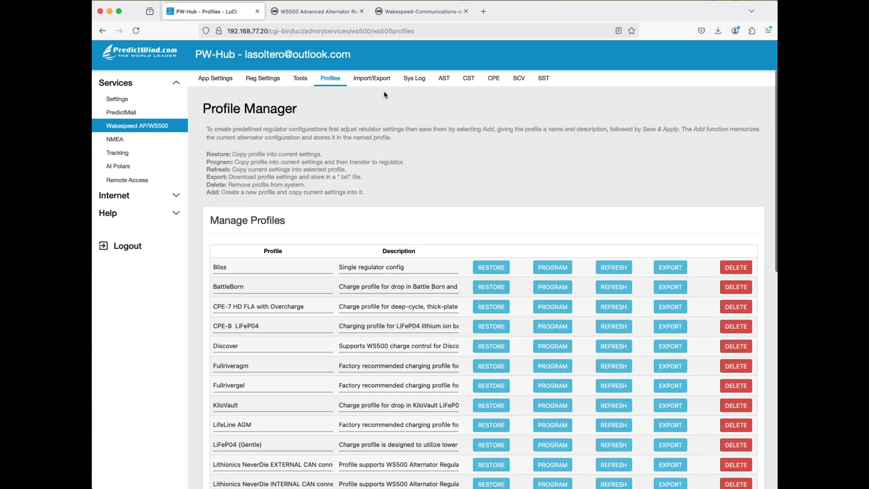
{"action": "left_click", "coordinate": [375, 80]}
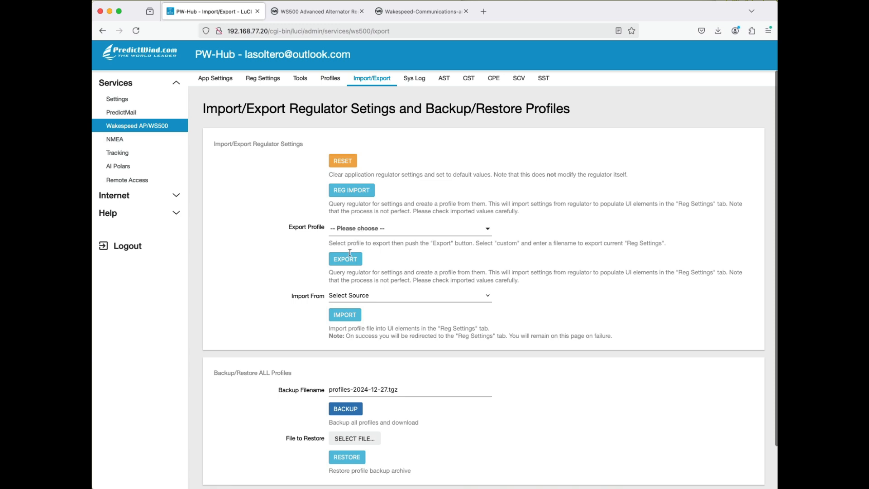
{"action": "left_click", "coordinate": [352, 297]}
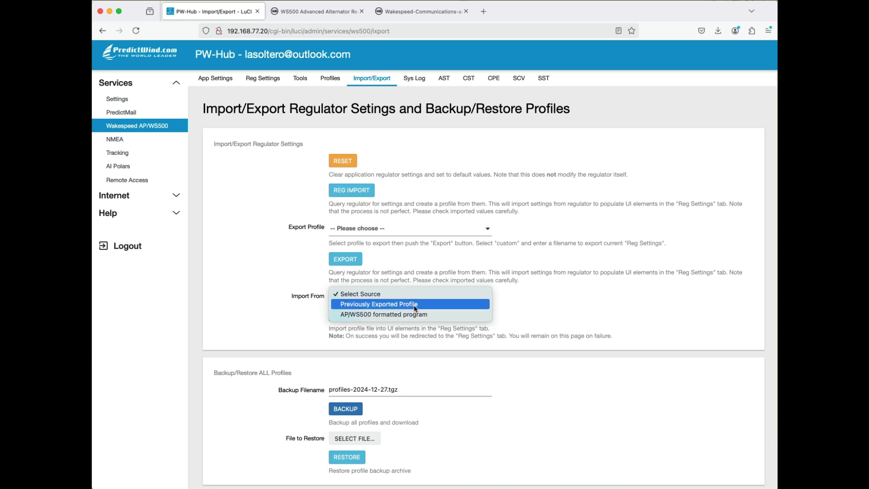
{"action": "left_click", "coordinate": [262, 304]}
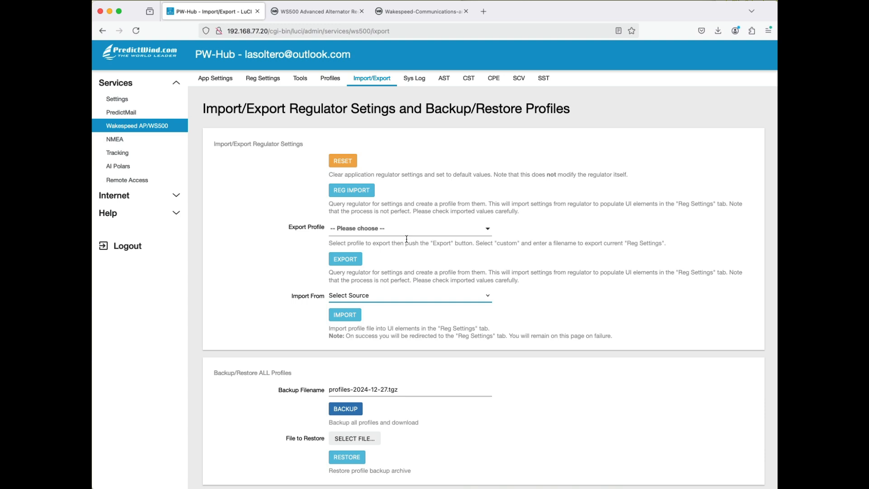
- Back up all profiles and download the archive as profiles-2024-12-27.tgz
{"action": "scroll", "coordinate": [406, 320], "scroll_direction": "down", "scroll_amount": 2}
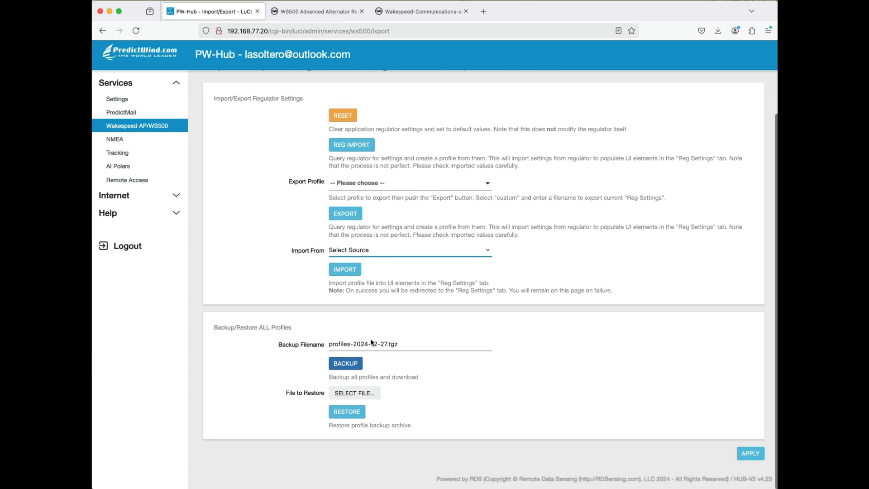
{"action": "left_click", "coordinate": [348, 365]}
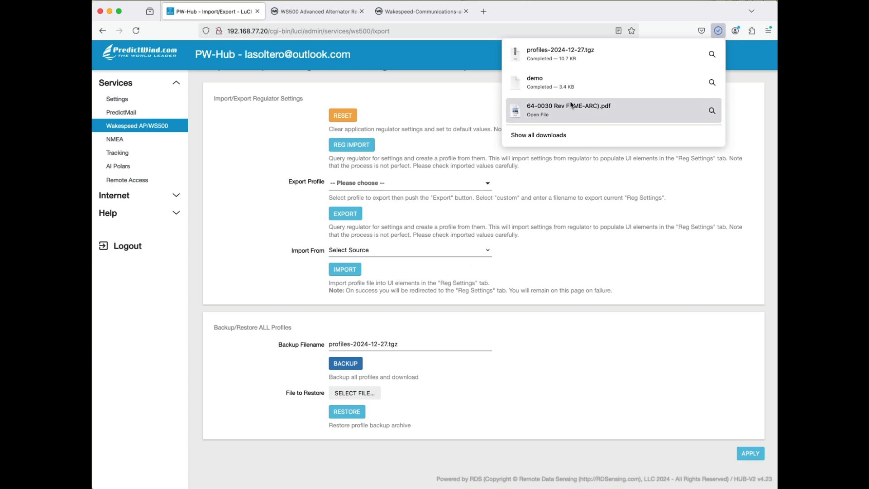
{"action": "left_click", "coordinate": [484, 102]}
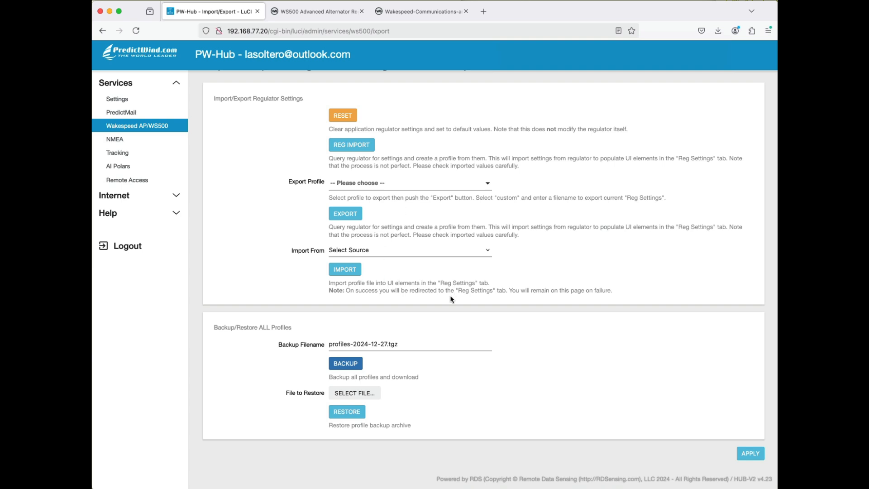
- Examine the regulator tools, from the status and programming actions down to the firmware upgrade section
{"action": "scroll", "coordinate": [439, 320], "scroll_direction": "up", "scroll_amount": 2}
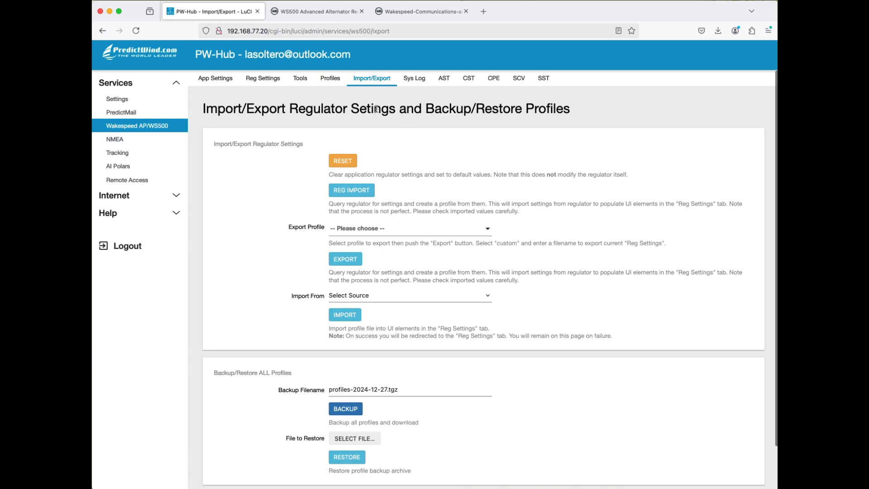
{"action": "left_click", "coordinate": [306, 81]}
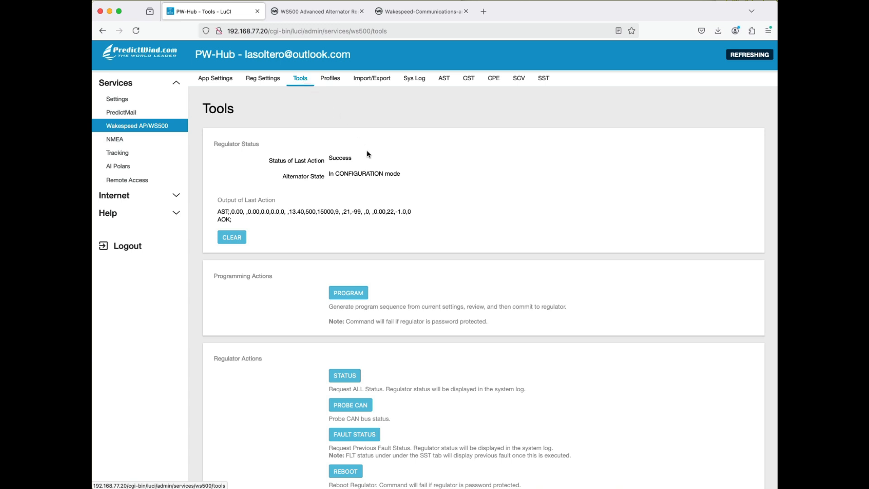
{"action": "scroll", "coordinate": [373, 163], "scroll_direction": "down", "scroll_amount": 3}
{"action": "scroll", "coordinate": [373, 162], "scroll_direction": "down", "scroll_amount": 6}
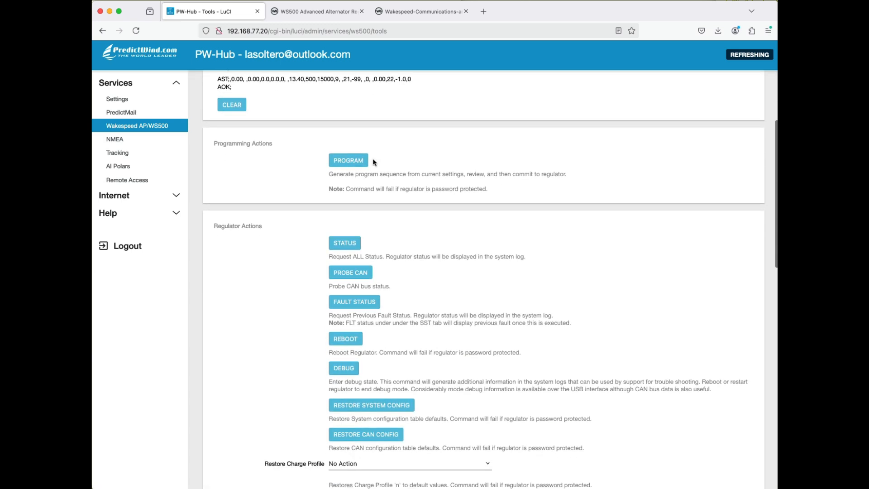
{"action": "scroll", "coordinate": [374, 162], "scroll_direction": "down", "scroll_amount": 5}
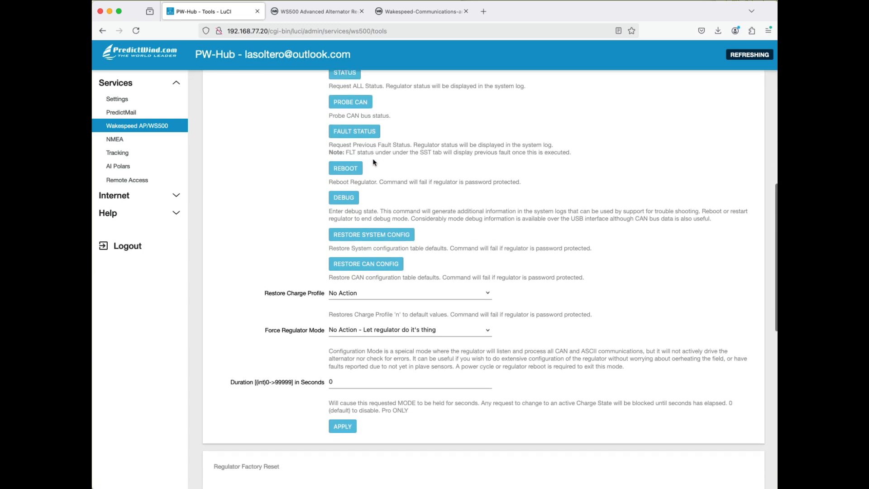
{"action": "scroll", "coordinate": [374, 162], "scroll_direction": "down", "scroll_amount": 12}
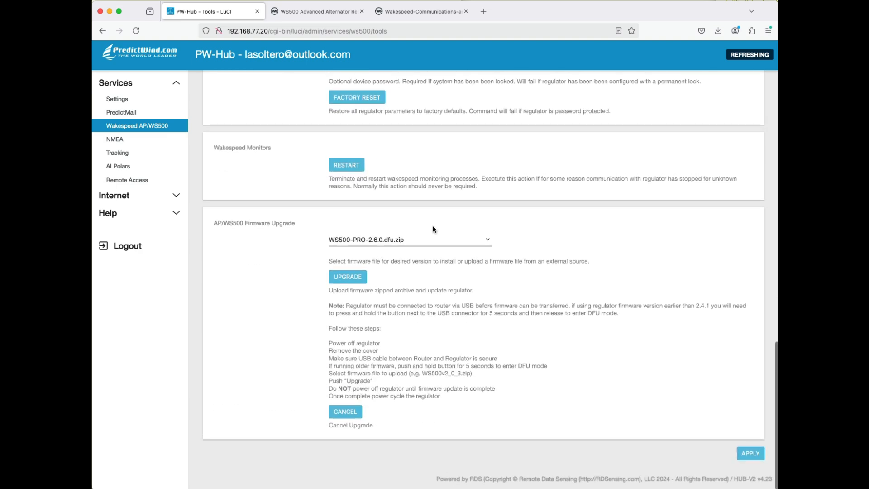
{"action": "scroll", "coordinate": [436, 234], "scroll_direction": "up", "scroll_amount": 17}
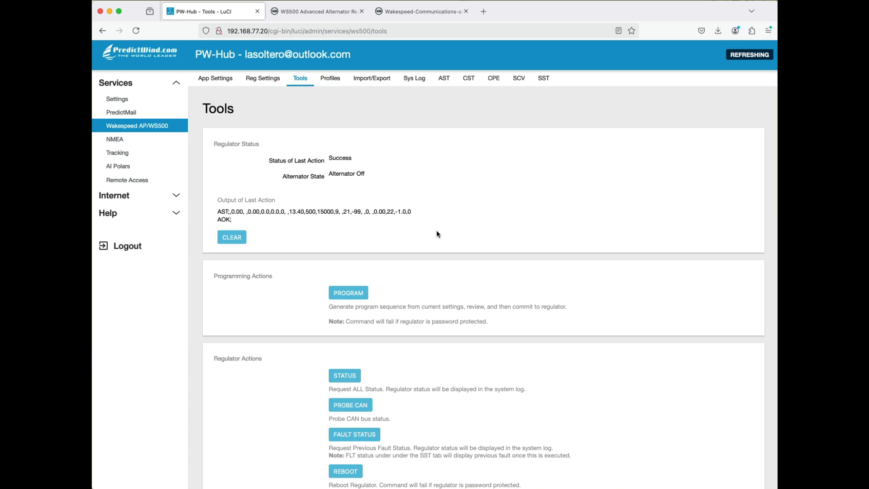
{"action": "scroll", "coordinate": [437, 234], "scroll_direction": "down", "scroll_amount": 8}
{"action": "scroll", "coordinate": [436, 234], "scroll_direction": "down", "scroll_amount": 17}
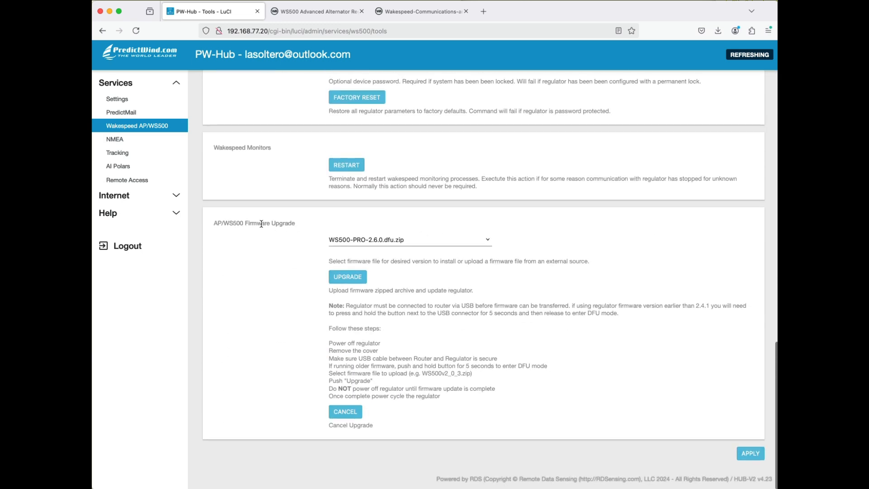
- Select the WS500-PRO-2.6.0.dfu.zip firmware file and start the AP/WS500 firmware upgrade
{"action": "left_click_drag", "start_coordinate": [214, 220], "coordinate": [296, 228]}
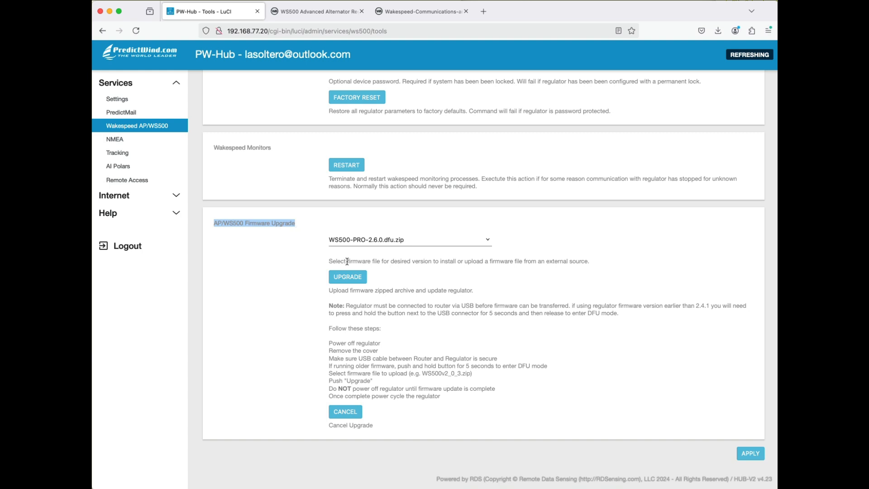
{"action": "left_click", "coordinate": [426, 241]}
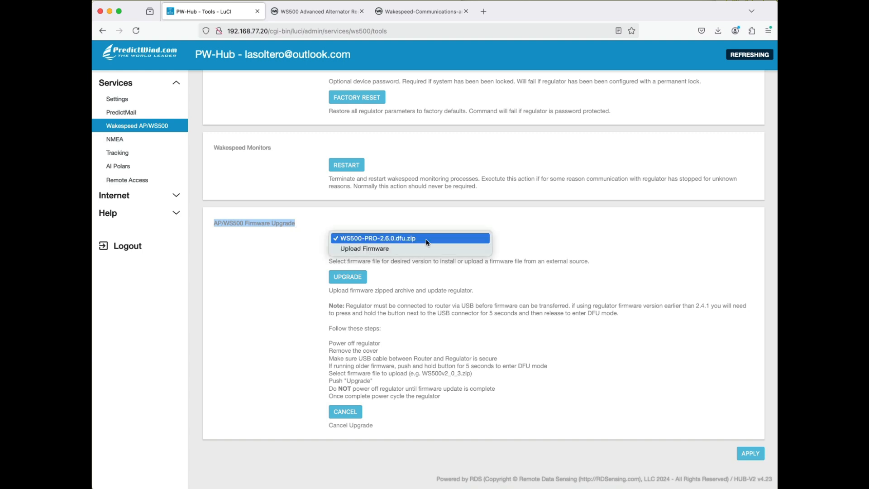
{"action": "left_click", "coordinate": [387, 240]}
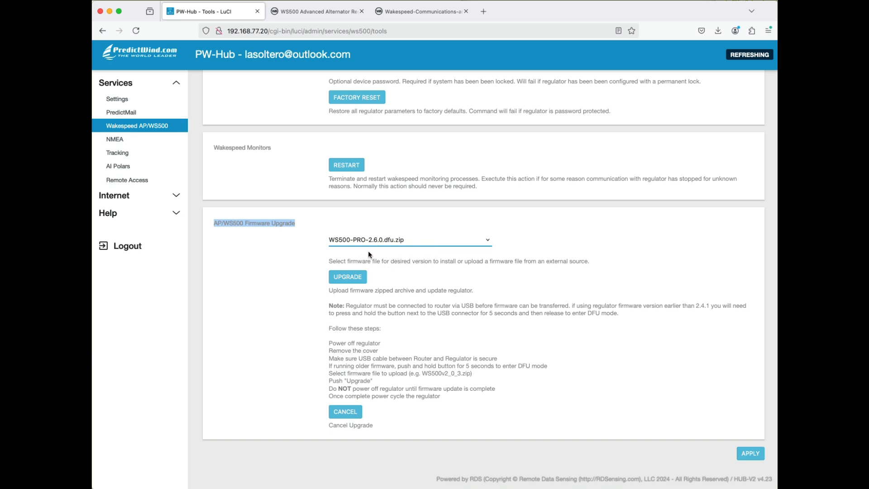
{"action": "left_click", "coordinate": [349, 277]}
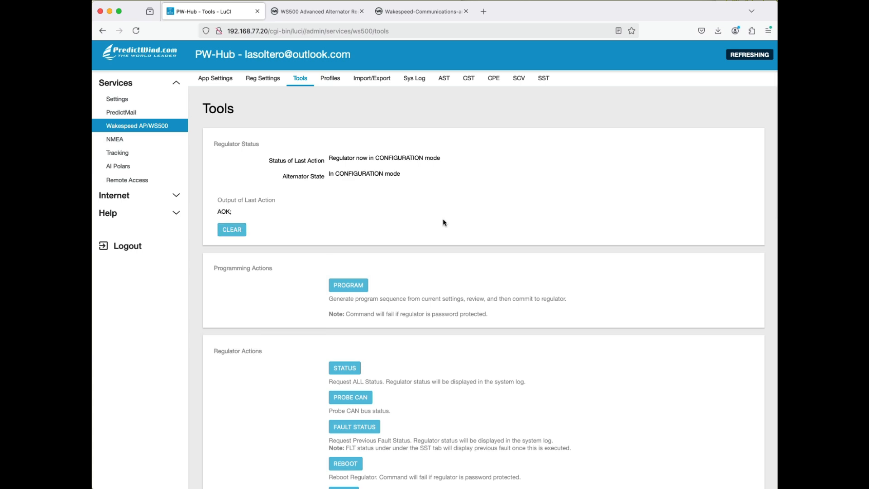
- Check the regulator's live readings on the alternator status page, focusing on the alternator state
{"action": "left_click", "coordinate": [449, 79]}
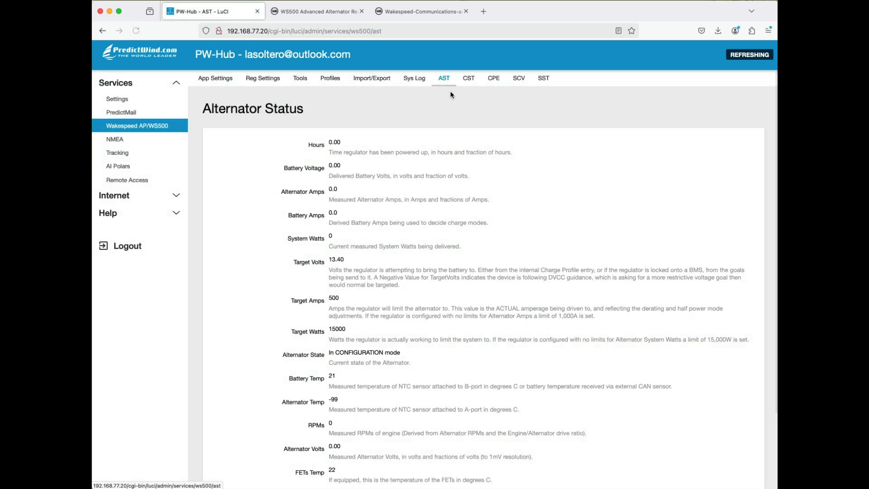
{"action": "scroll", "coordinate": [480, 189], "scroll_direction": "down", "scroll_amount": 2}
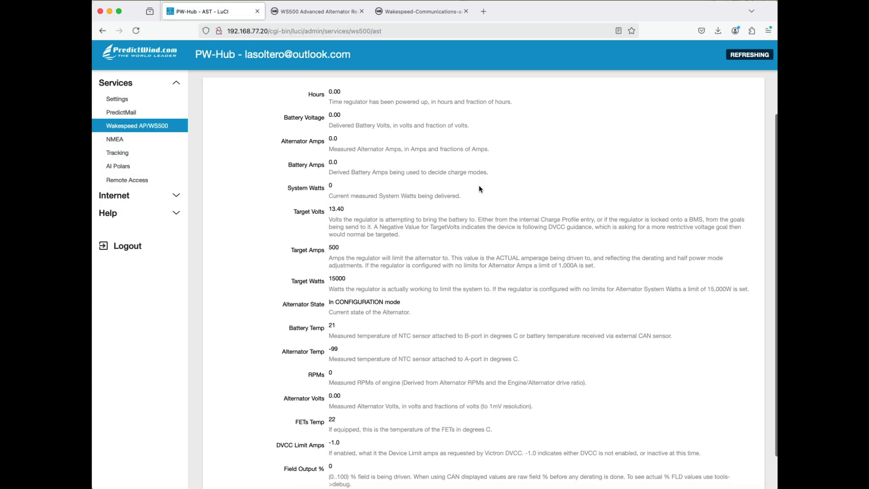
{"action": "scroll", "coordinate": [479, 186], "scroll_direction": "up", "scroll_amount": 1}
{"action": "scroll", "coordinate": [479, 186], "scroll_direction": "down", "scroll_amount": 2}
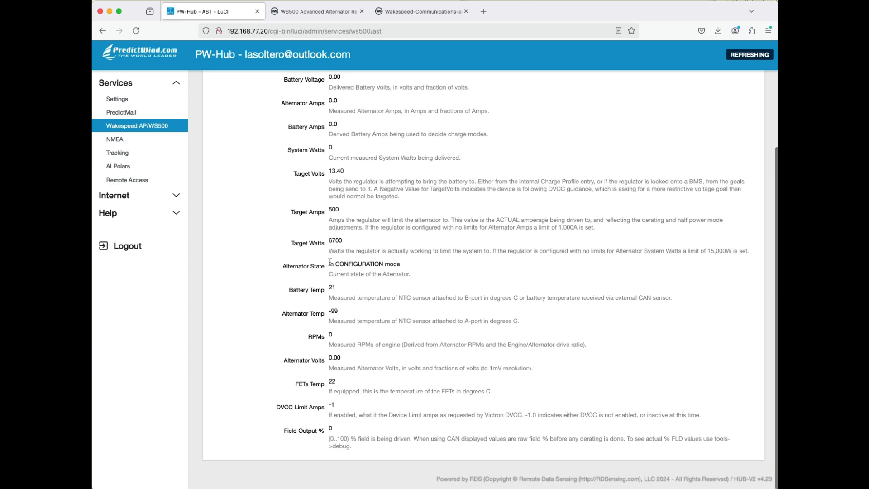
{"action": "left_click_drag", "start_coordinate": [330, 262], "coordinate": [409, 264]}
{"action": "scroll", "coordinate": [417, 266], "scroll_direction": "up", "scroll_amount": 2}
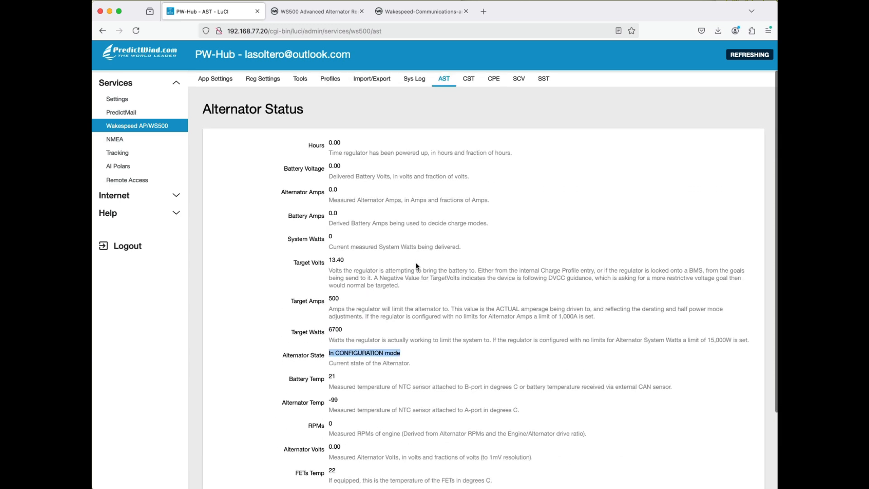
{"action": "left_click", "coordinate": [365, 135]}
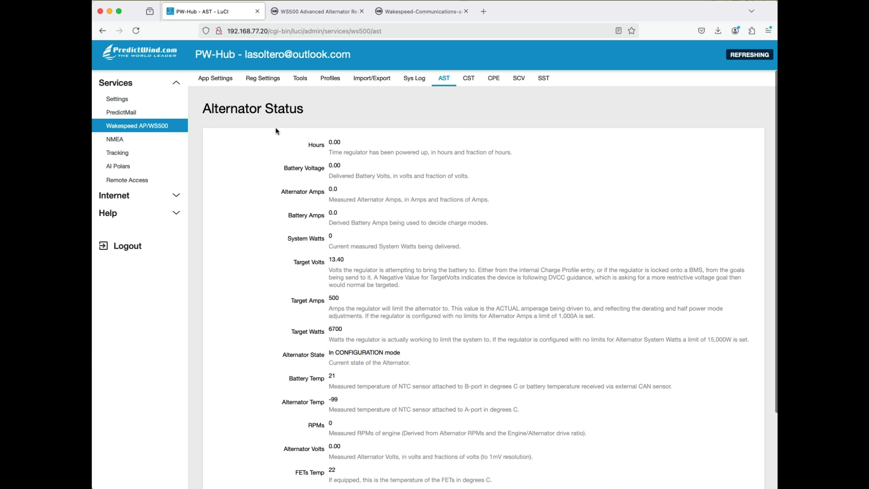
- Check the regulator status among the regulator tools, and recheck the alternator state on the alternator status page
{"action": "left_click", "coordinate": [301, 79]}
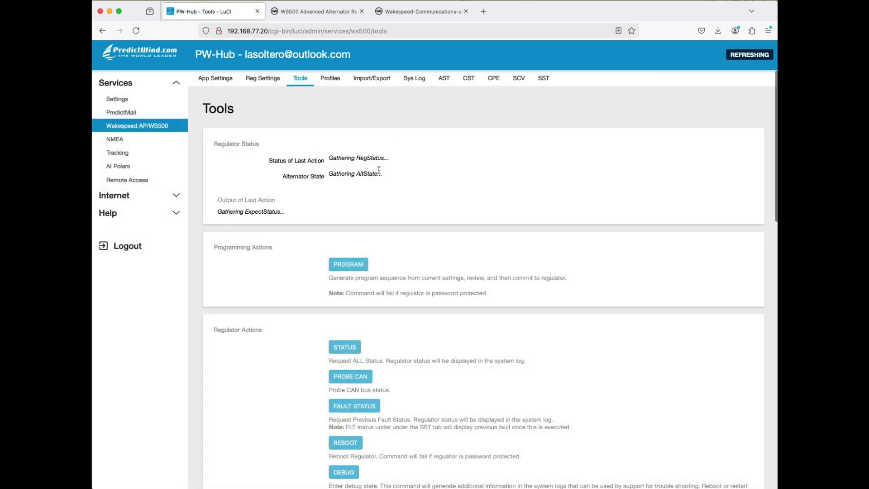
{"action": "scroll", "coordinate": [379, 172], "scroll_direction": "down", "scroll_amount": 5}
{"action": "scroll", "coordinate": [380, 173], "scroll_direction": "down", "scroll_amount": 3}
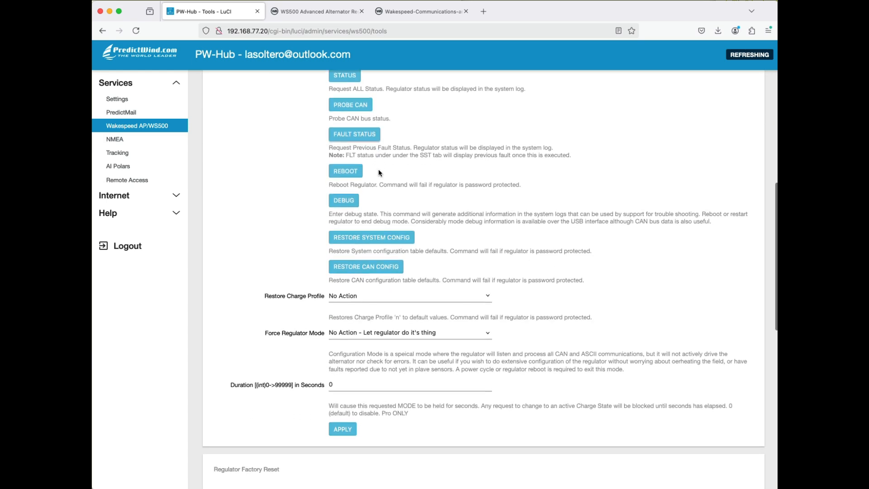
{"action": "scroll", "coordinate": [379, 170], "scroll_direction": "up", "scroll_amount": 10}
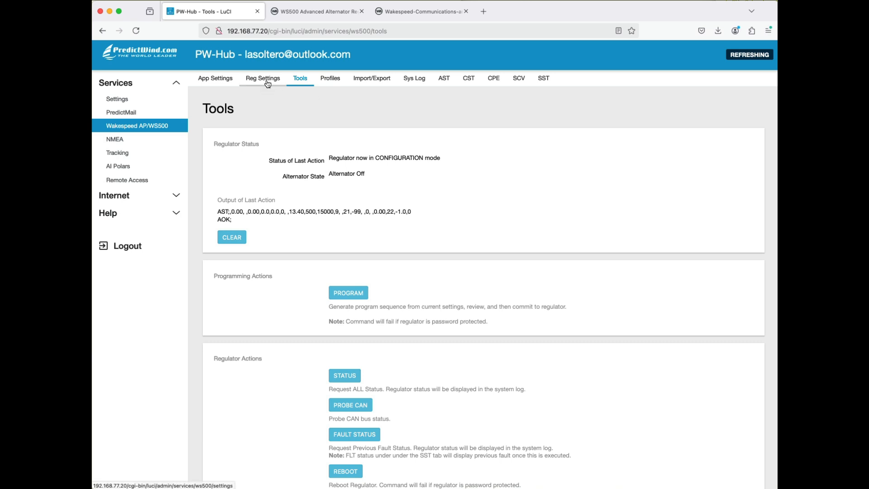
{"action": "left_click", "coordinate": [444, 81]}
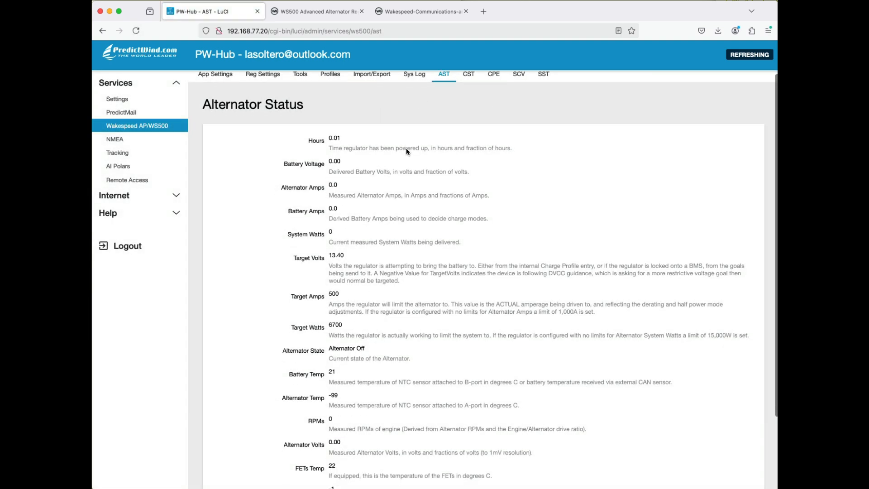
{"action": "scroll", "coordinate": [406, 150], "scroll_direction": "down", "scroll_amount": 2}
{"action": "scroll", "coordinate": [407, 151], "scroll_direction": "up", "scroll_amount": 3}
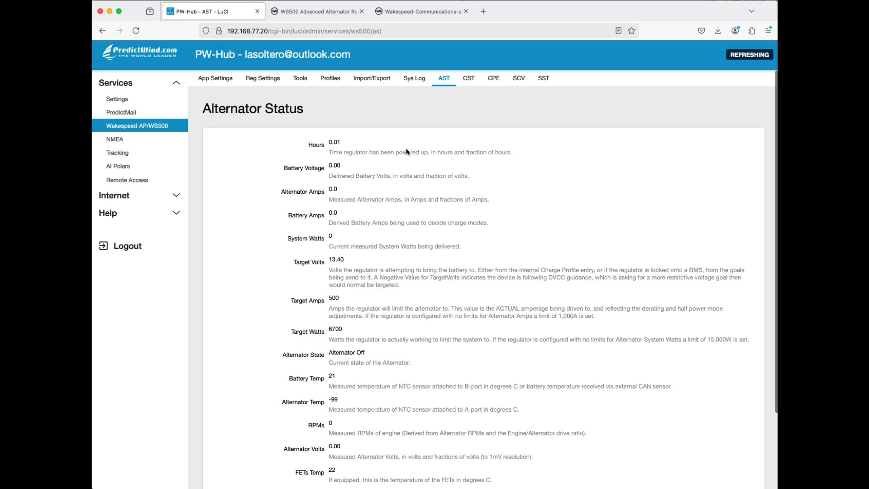